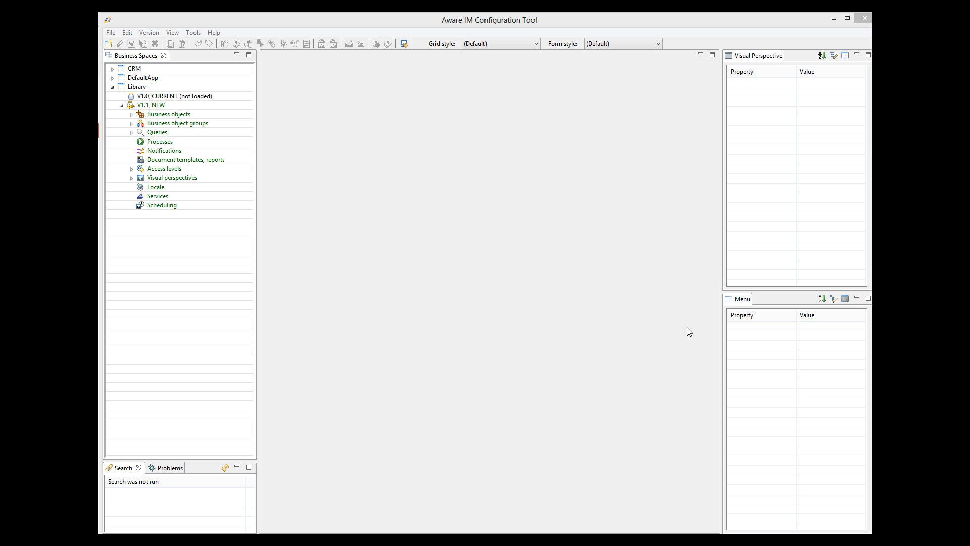
Step: Create a new process named RegisterLoan that takes an Item as its input
{"action": "right_click", "coordinate": [167, 144]}
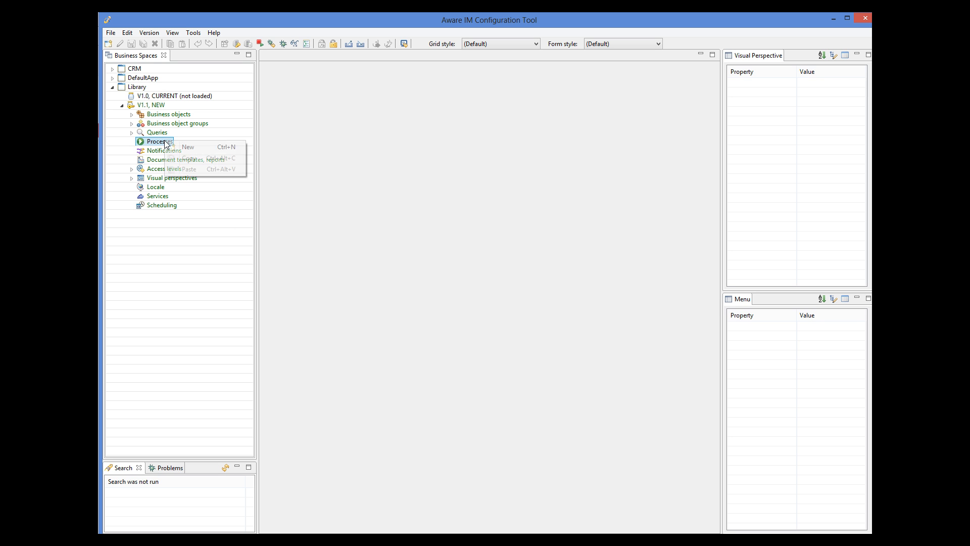
{"action": "left_click", "coordinate": [177, 148]}
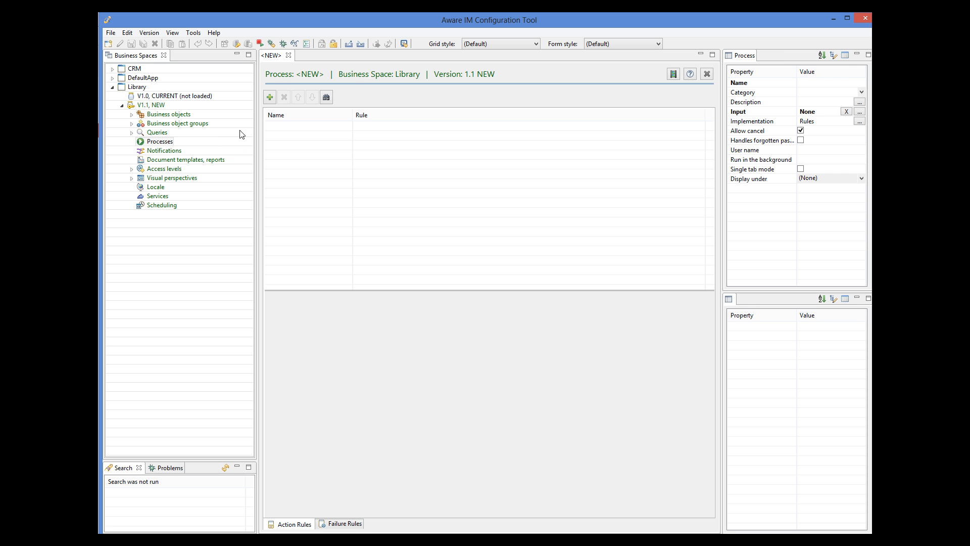
{"action": "left_click", "coordinate": [807, 84]}
{"action": "type", "text": "RegisterLoan"}
{"action": "left_click", "coordinate": [860, 112]}
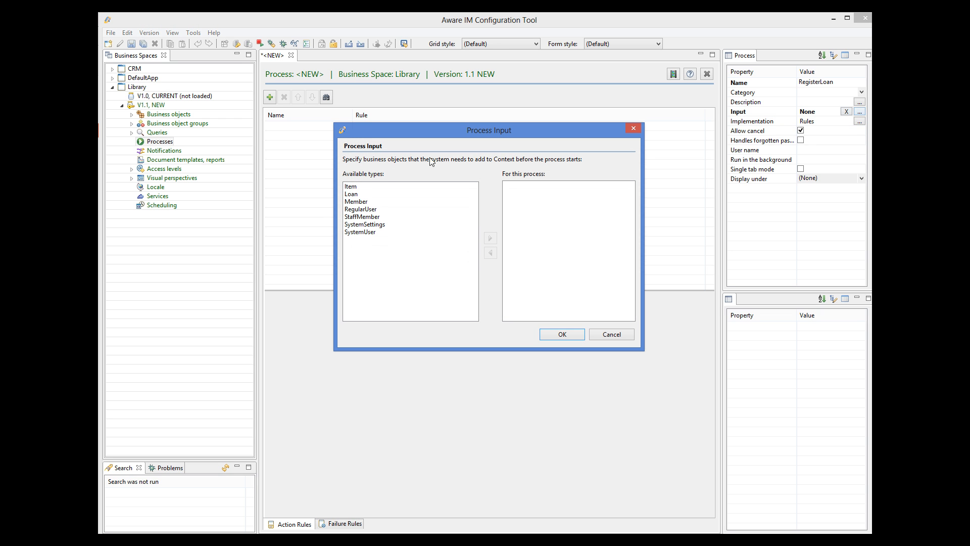
{"action": "left_click", "coordinate": [363, 187]}
{"action": "left_click", "coordinate": [490, 238]}
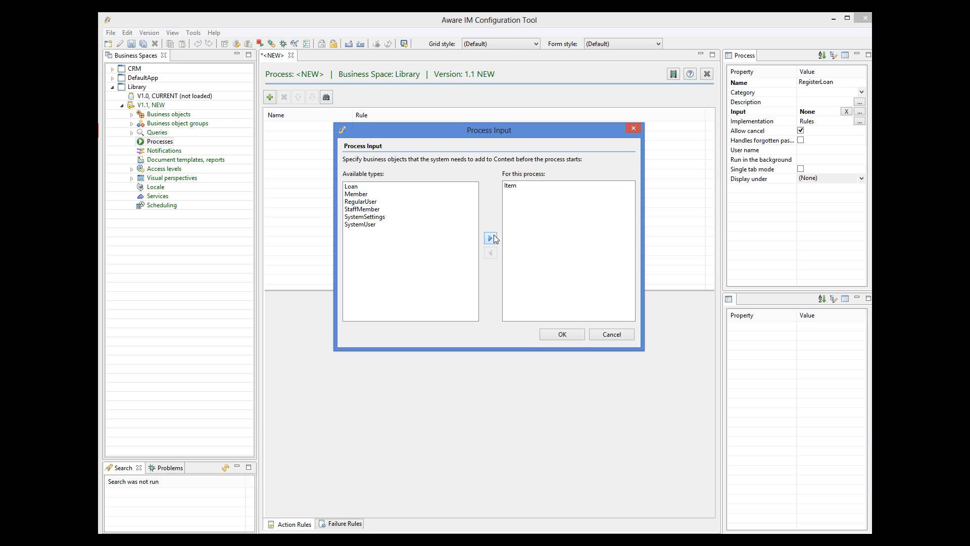
{"action": "left_click", "coordinate": [572, 334]}
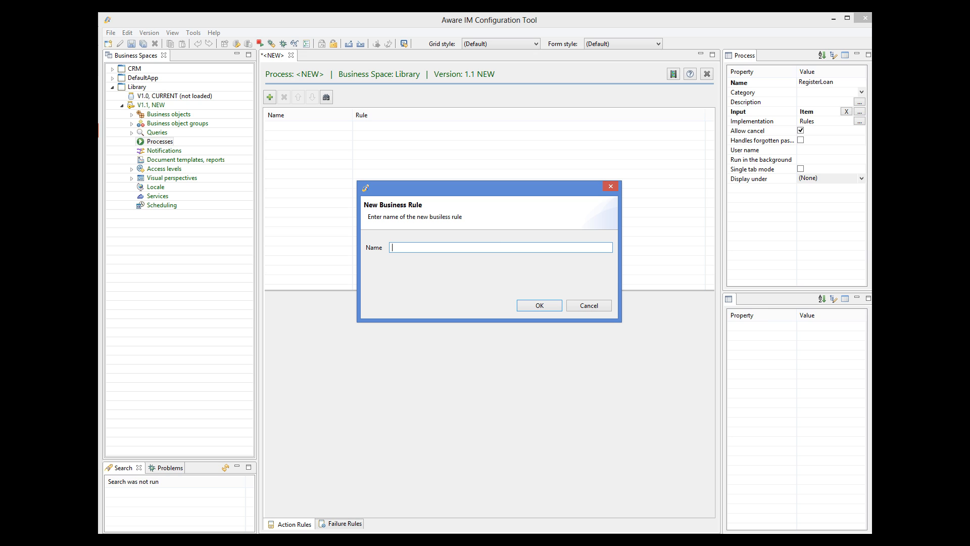
Step: Add a 'Show form' rule with ENTER NEW Loan WITH Loan.Item=Item, then save the process
{"action": "type", "text": "Show form"}
{"action": "left_click", "coordinate": [540, 306]}
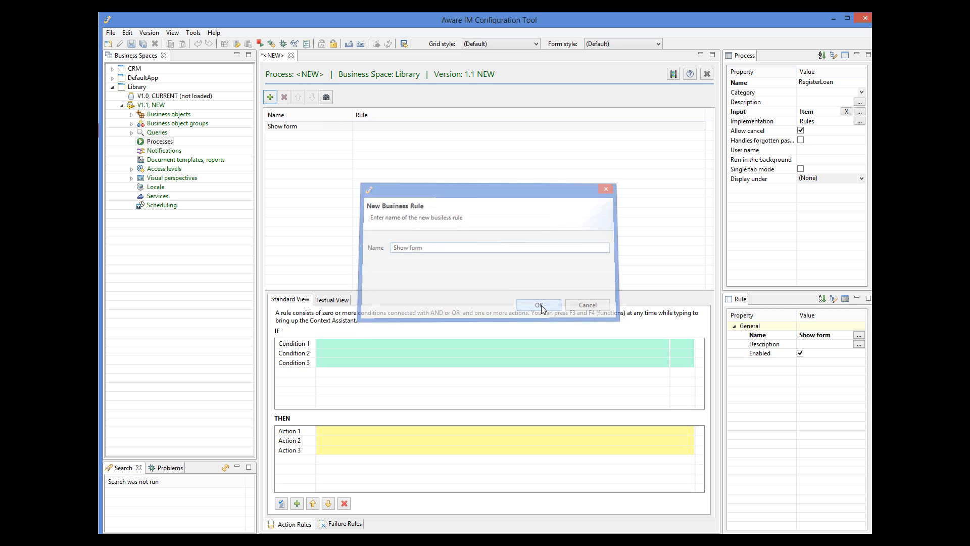
{"action": "left_click", "coordinate": [336, 435]}
{"action": "type", "text": "ENETER"}
{"action": "key", "text": "BackSpace"}
{"action": "key", "text": "BackSpace"}
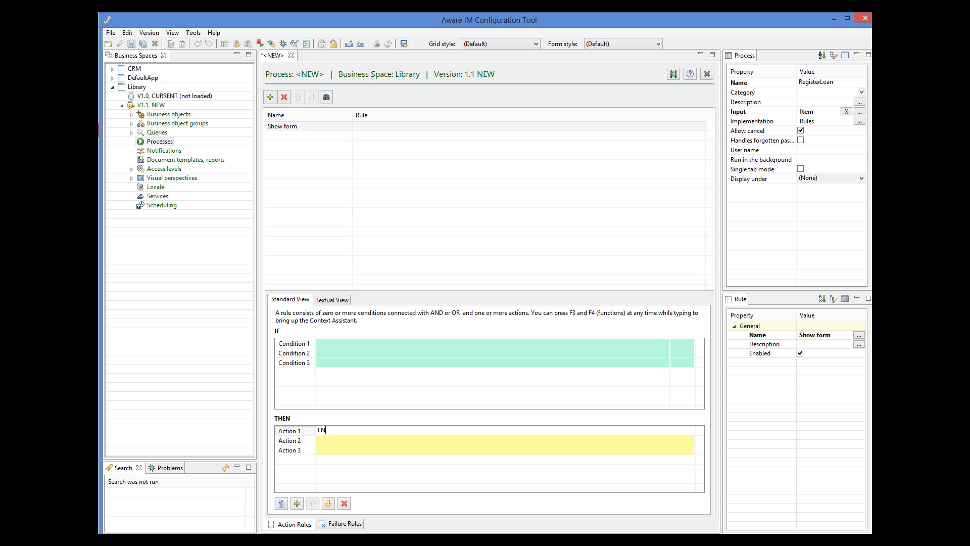
{"action": "key", "text": "F3"}
{"action": "key", "text": "Return"}
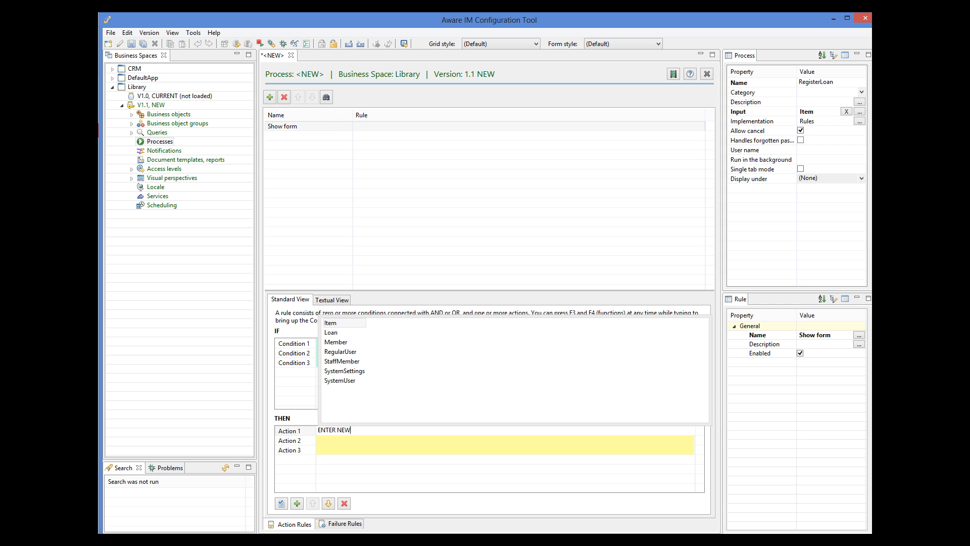
{"action": "key", "text": "Down"}
{"action": "key", "text": "Return"}
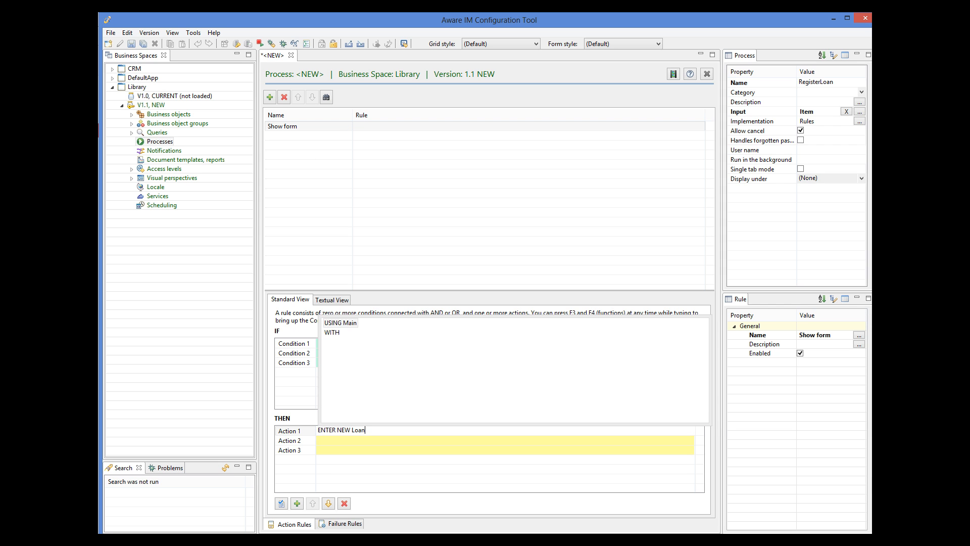
{"action": "type", "text": "WITH"}
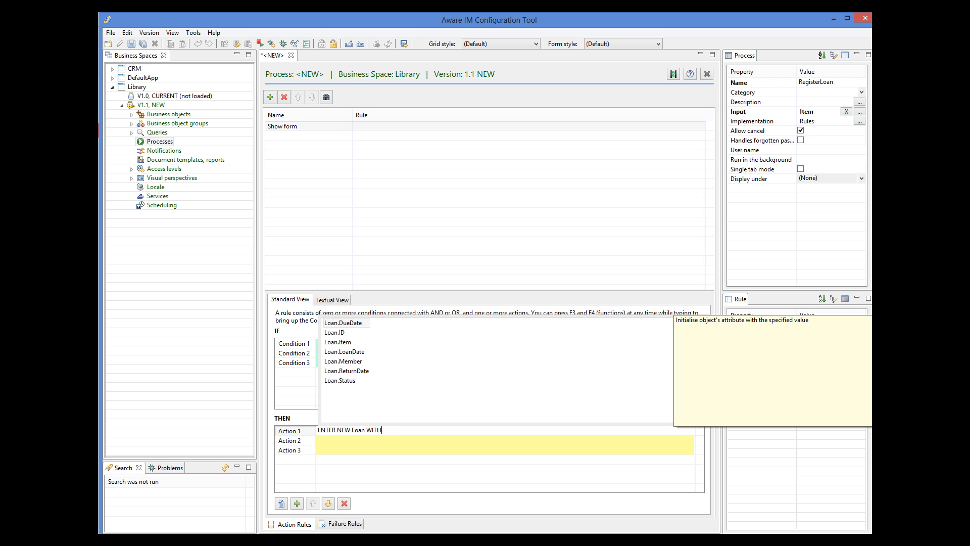
{"action": "key", "text": "Down"}
{"action": "key", "text": "Down"}
{"action": "key", "text": "Return"}
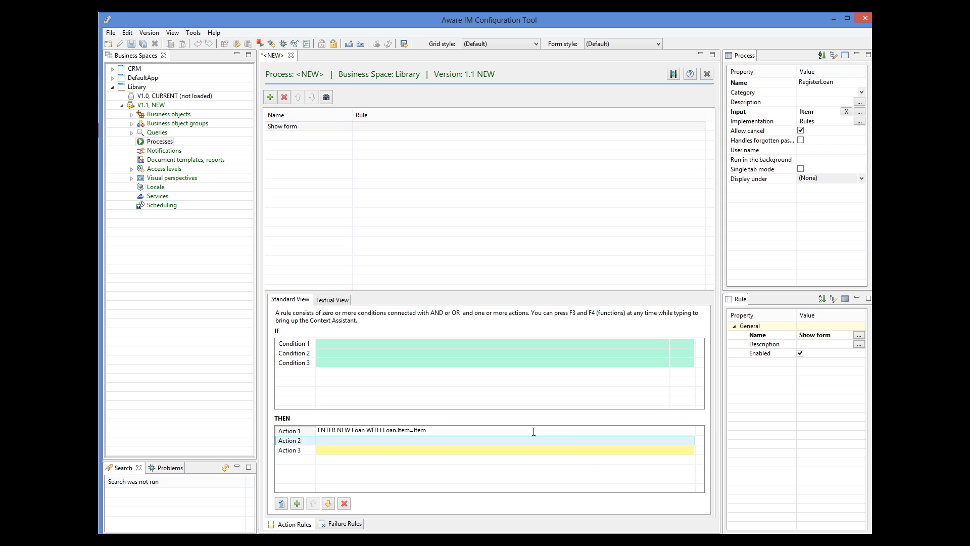
{"action": "left_click", "coordinate": [131, 45]}
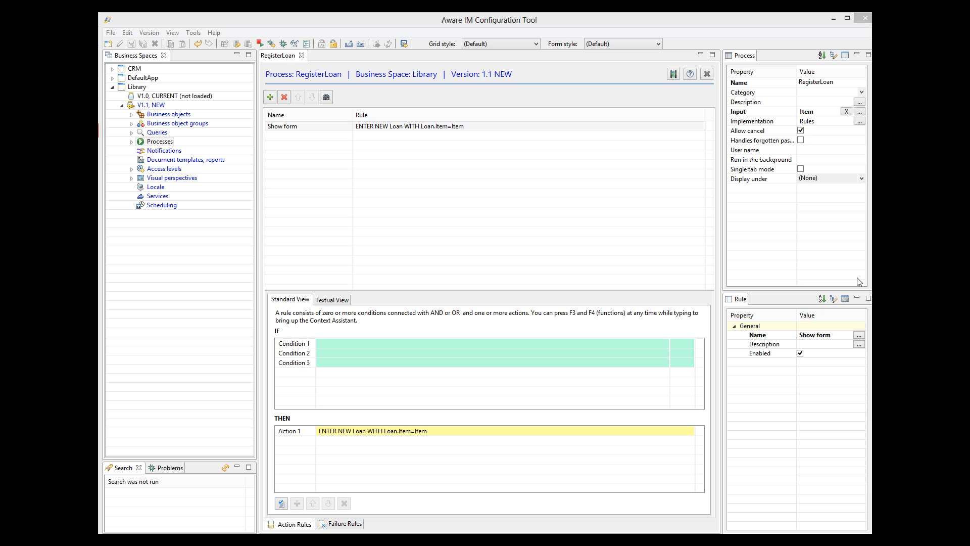
Step: Open the Loan business object's Main form section for layout editing
{"action": "left_click", "coordinate": [131, 115]}
{"action": "double_click", "coordinate": [161, 133]}
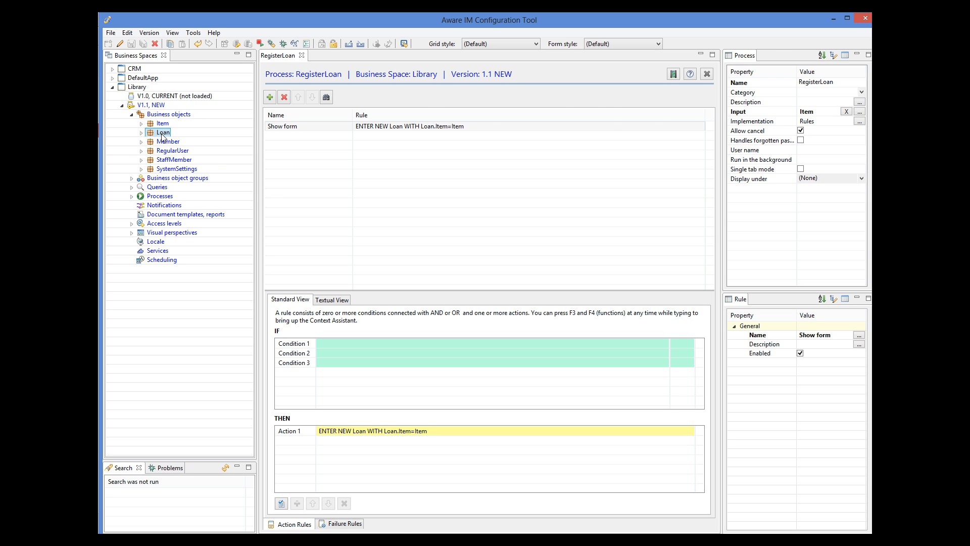
{"action": "left_click", "coordinate": [272, 127]}
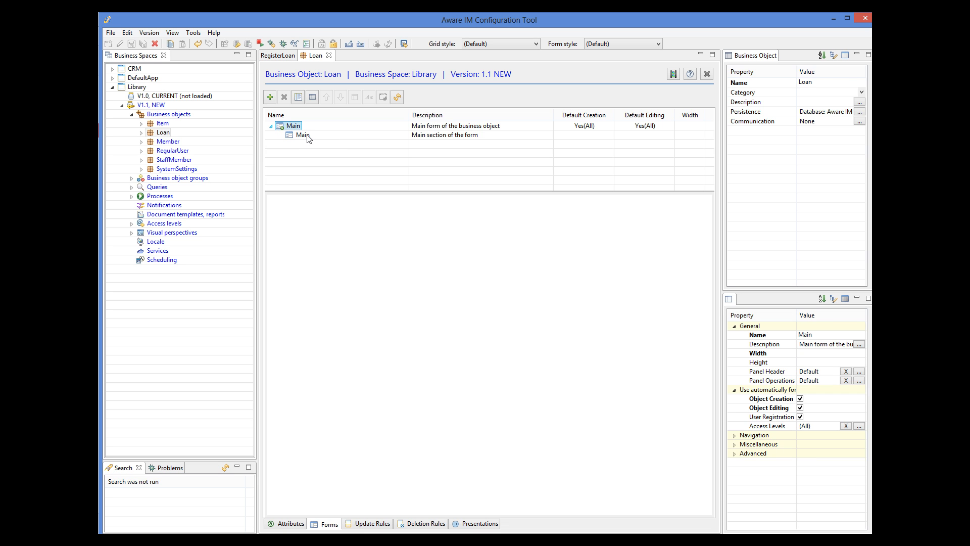
{"action": "left_click", "coordinate": [308, 137]}
{"action": "double_click", "coordinate": [303, 135]}
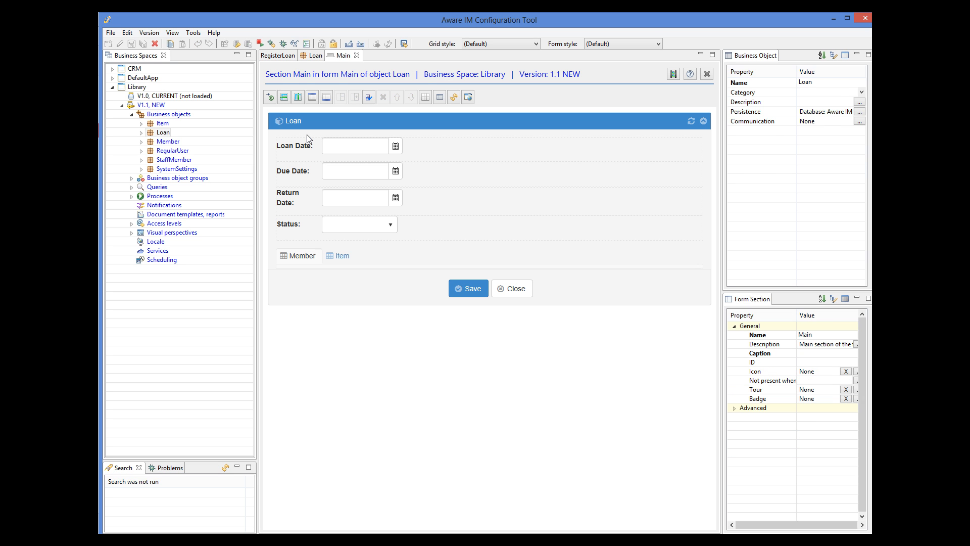
Step: Remove Item from the combined Member/Item cell and display Member as a combo-box
{"action": "left_click", "coordinate": [369, 264]}
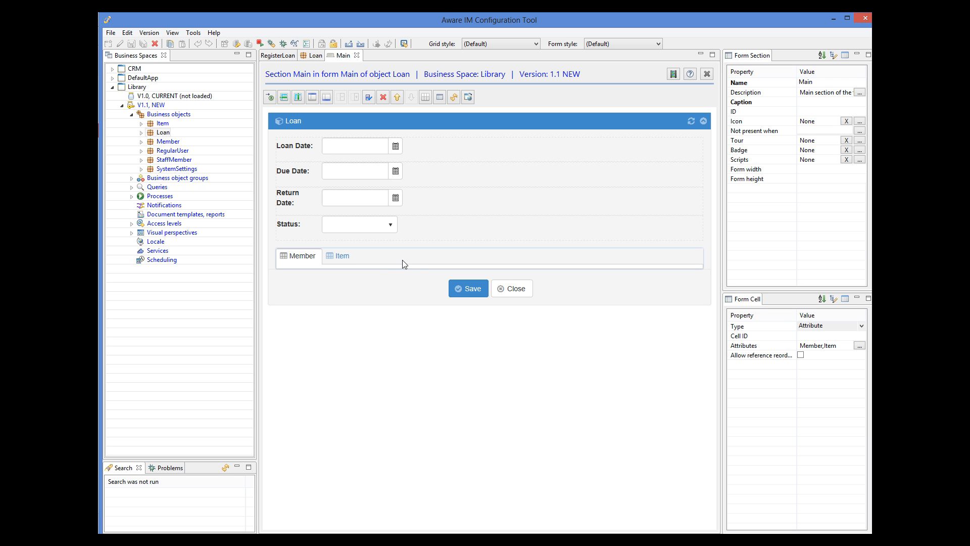
{"action": "left_click", "coordinate": [859, 346]}
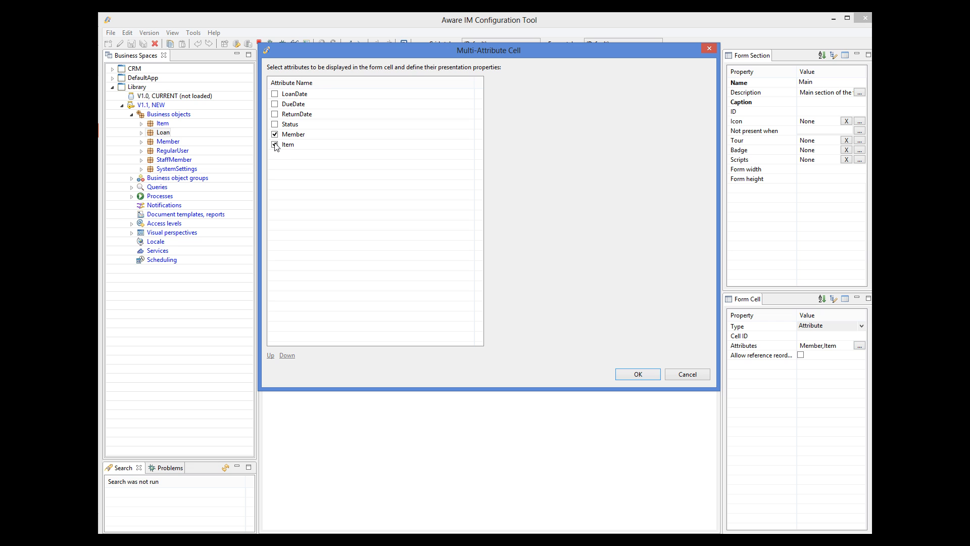
{"action": "left_click", "coordinate": [639, 374]}
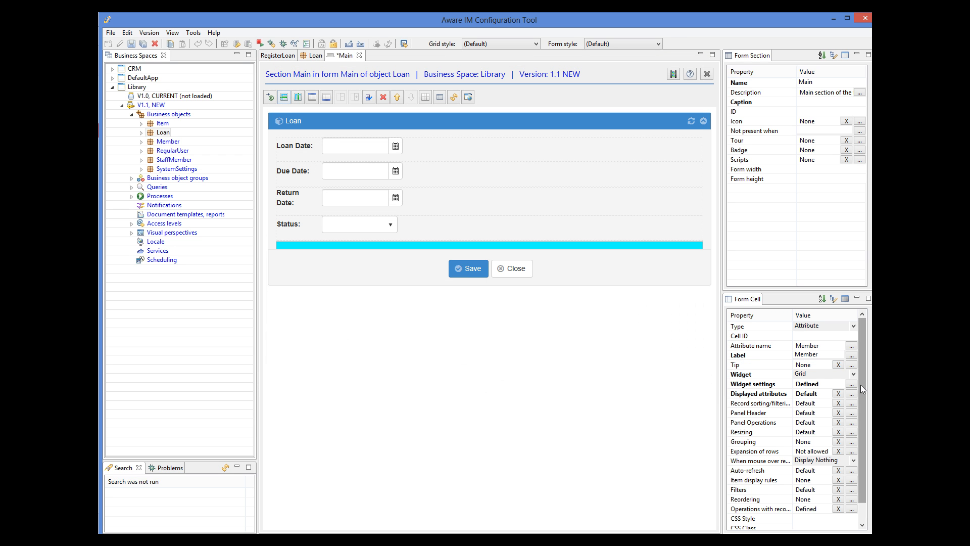
{"action": "left_click", "coordinate": [854, 374]}
{"action": "left_click", "coordinate": [808, 396]}
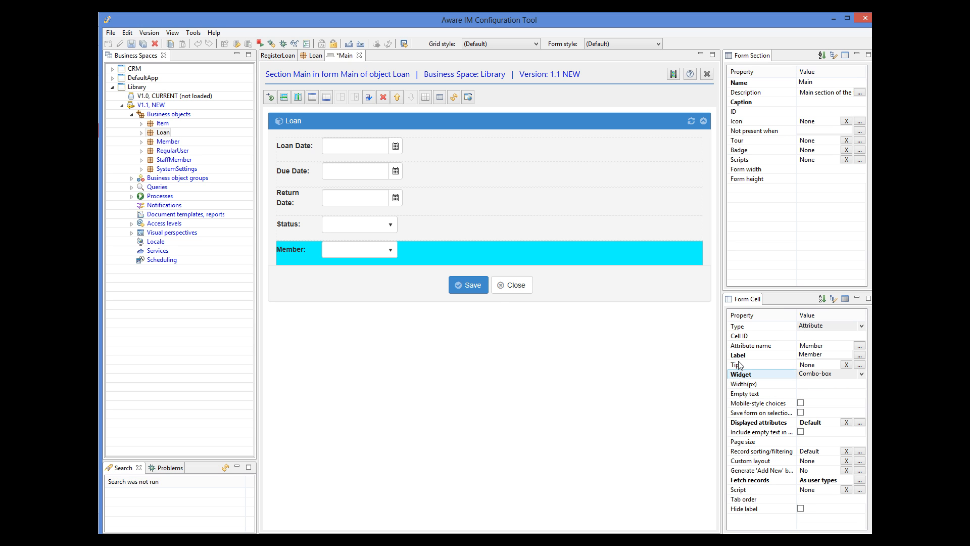
Step: Insert an Item field into the Main section and display it as a combo-box
{"action": "left_click", "coordinate": [269, 100]}
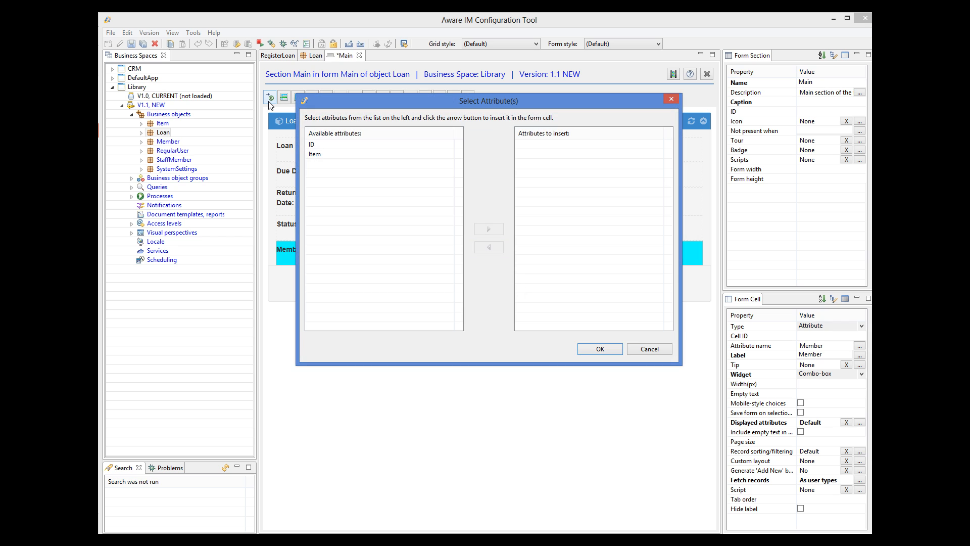
{"action": "left_click", "coordinate": [319, 159]}
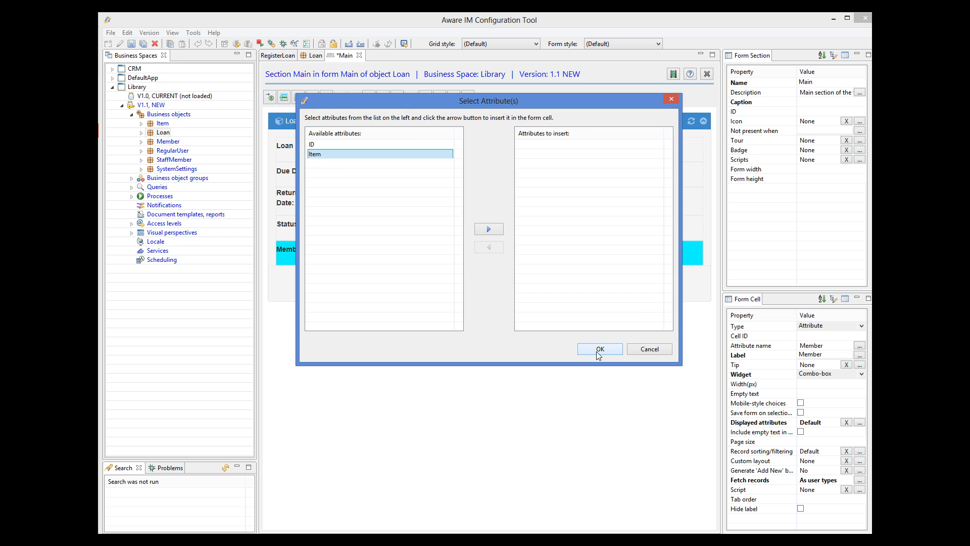
{"action": "left_click", "coordinate": [501, 229]}
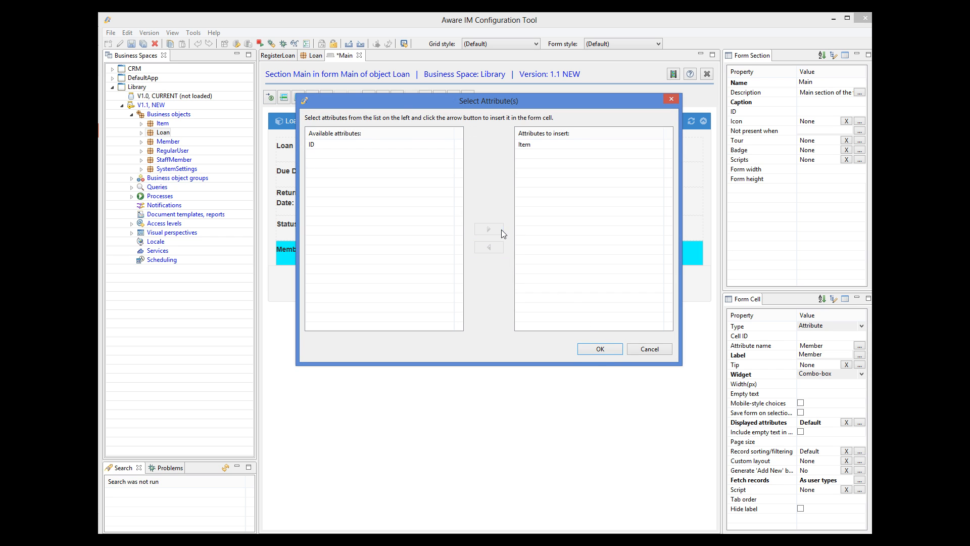
{"action": "left_click", "coordinate": [615, 351]}
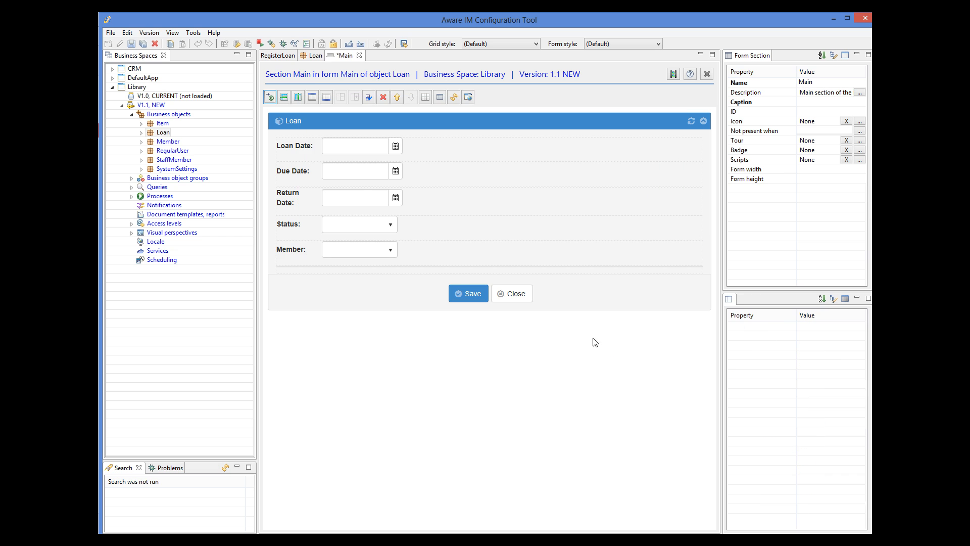
{"action": "left_click", "coordinate": [516, 265]}
{"action": "left_click", "coordinate": [522, 268]}
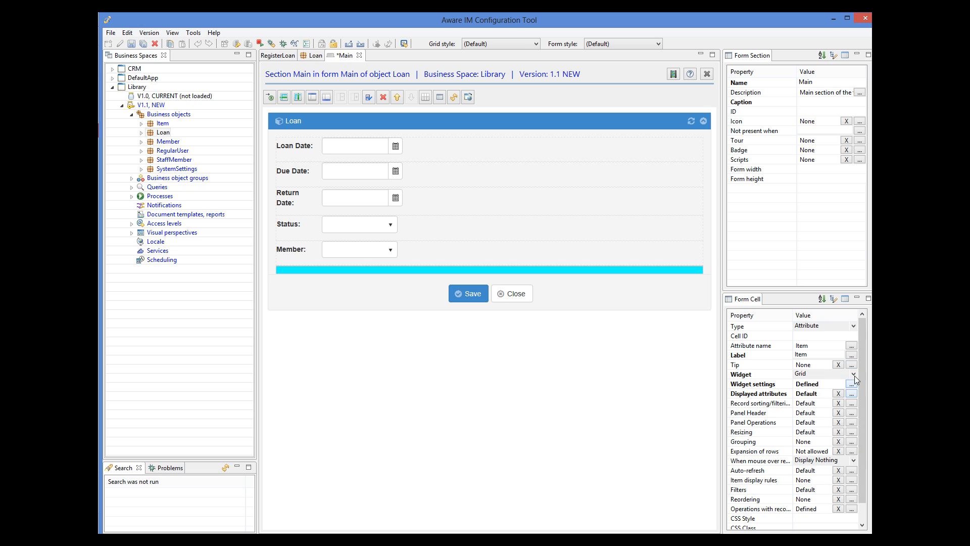
{"action": "left_click", "coordinate": [854, 374]}
{"action": "left_click", "coordinate": [825, 391]}
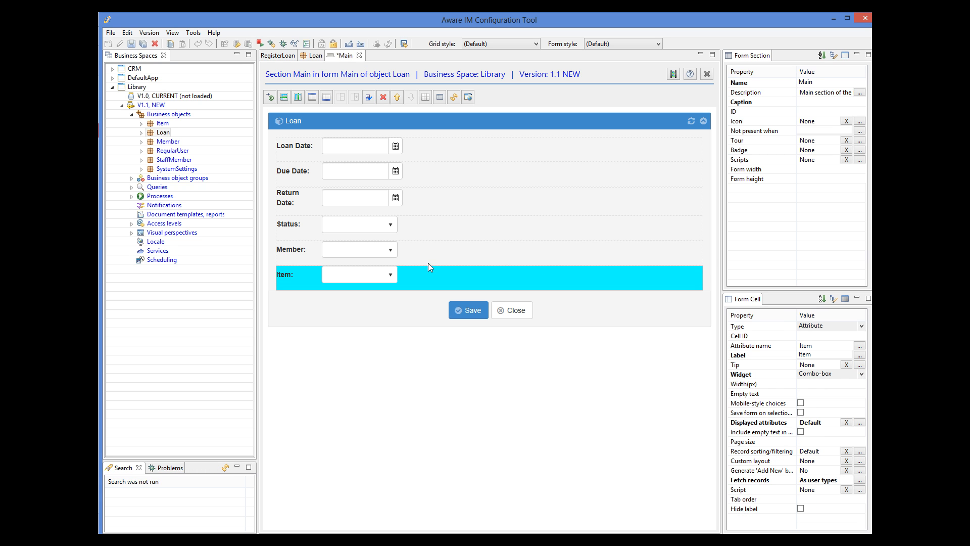
Step: Move Item to the top row and Member directly below it, above Loan Date
{"action": "left_click", "coordinate": [398, 99]}
{"action": "left_click", "coordinate": [398, 98]}
{"action": "left_click", "coordinate": [398, 99]}
{"action": "left_click", "coordinate": [397, 99]}
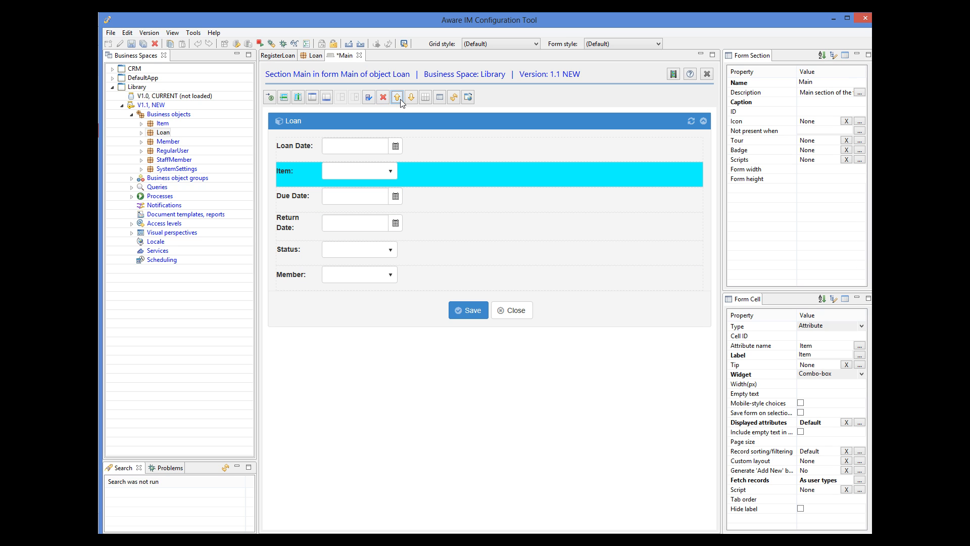
{"action": "left_click", "coordinate": [398, 99]}
{"action": "left_click", "coordinate": [406, 281]}
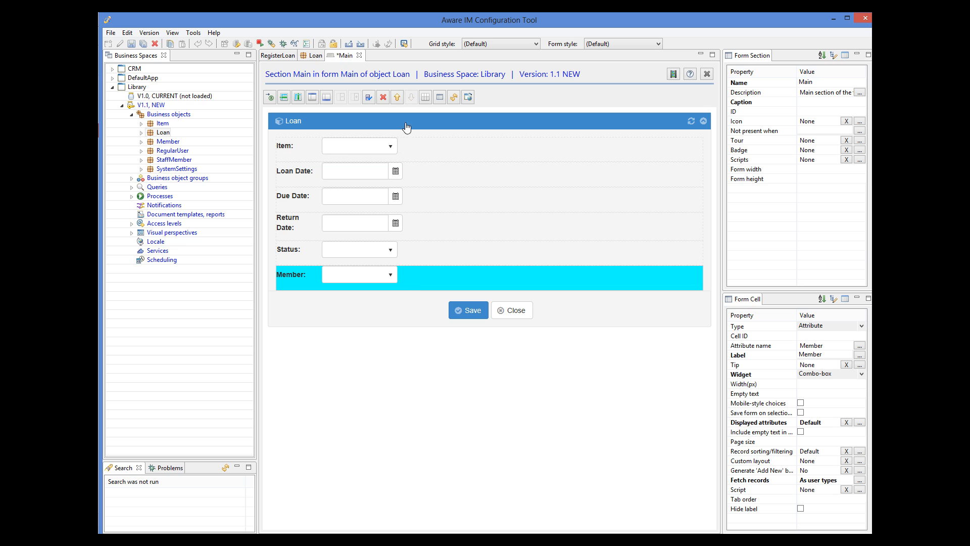
{"action": "left_click", "coordinate": [398, 98]}
{"action": "left_click", "coordinate": [398, 98]}
{"action": "left_click", "coordinate": [399, 98]}
{"action": "left_click", "coordinate": [399, 98]}
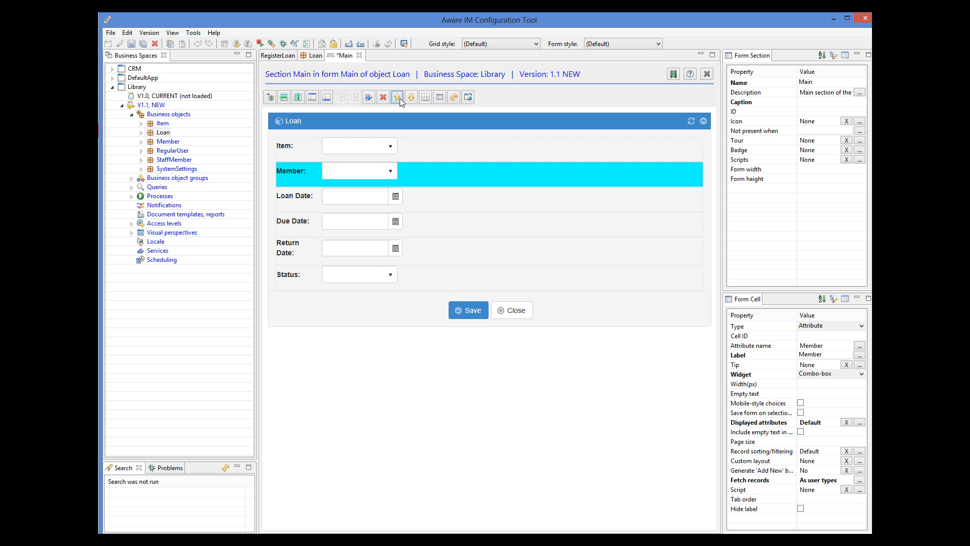
{"action": "left_click", "coordinate": [822, 172]}
Step: Set the form width to 500 and the Member and Item field widths to 250 px
{"action": "key", "text": "Return"}
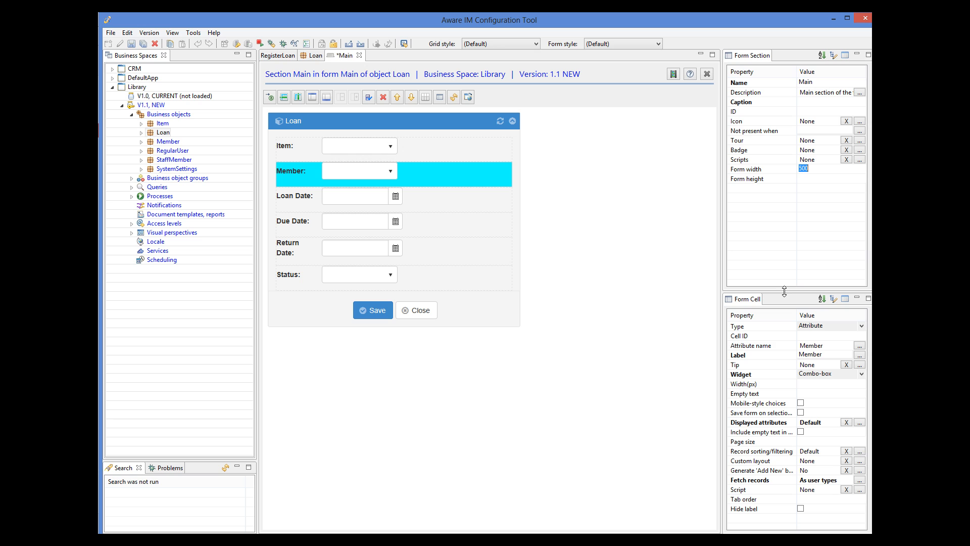
{"action": "left_click", "coordinate": [811, 385]}
{"action": "type", "text": "250"}
{"action": "key", "text": "Return"}
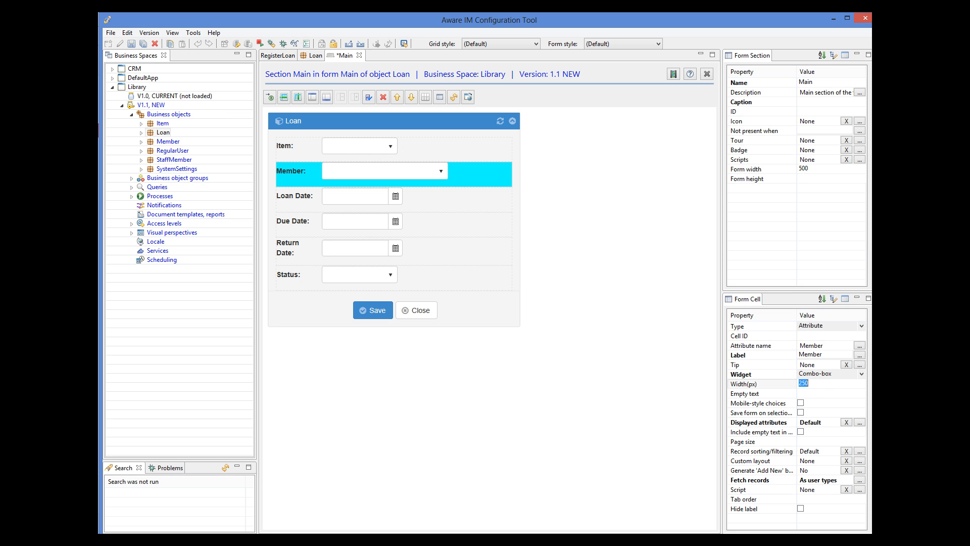
{"action": "left_click", "coordinate": [432, 147]}
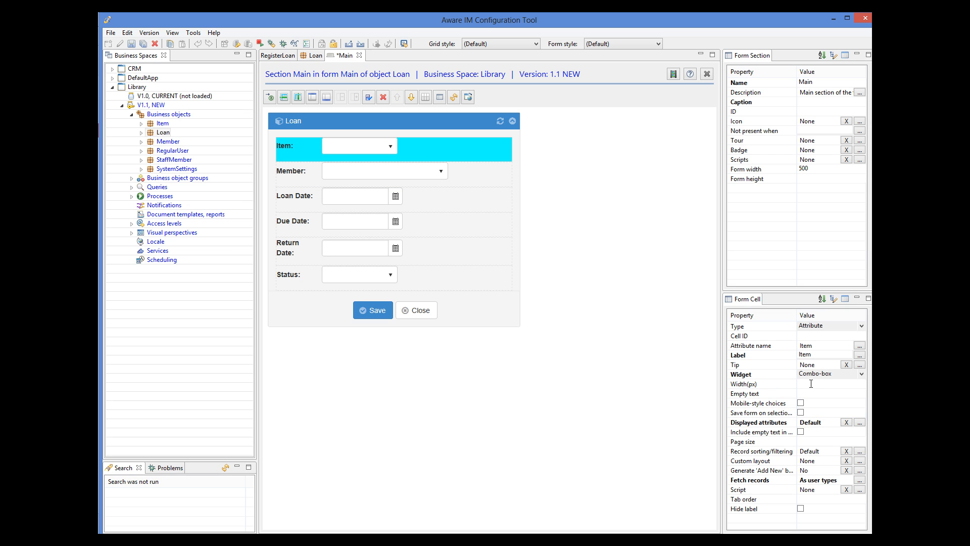
{"action": "key", "text": "Return"}
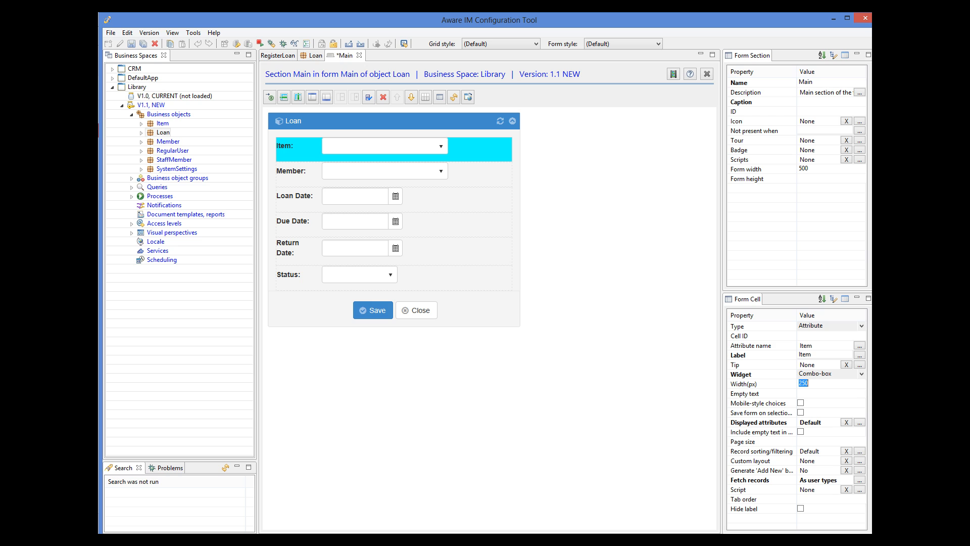
Step: Set the form column's label column width to 110 px
{"action": "left_click", "coordinate": [308, 150]}
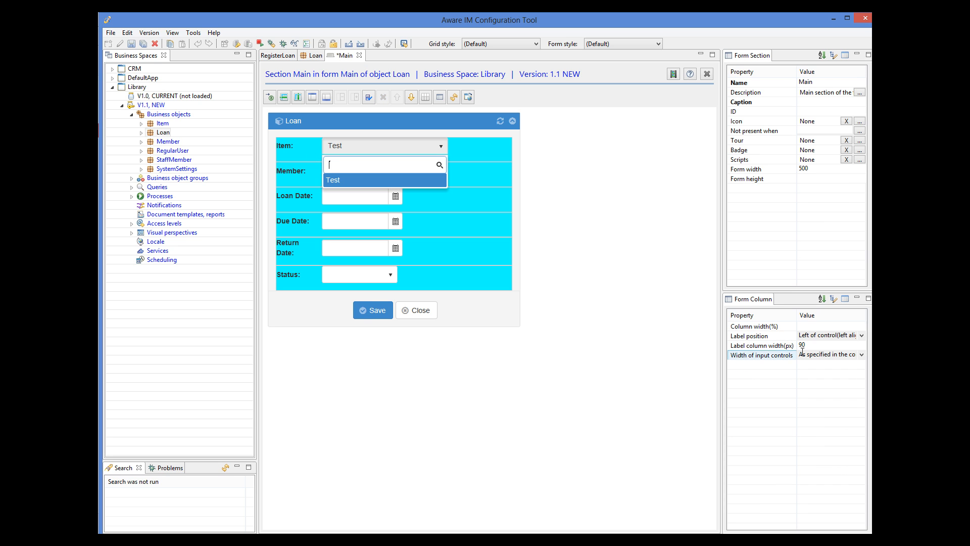
{"action": "left_click", "coordinate": [801, 344]}
{"action": "type", "text": "11"}
{"action": "key", "text": "Return"}
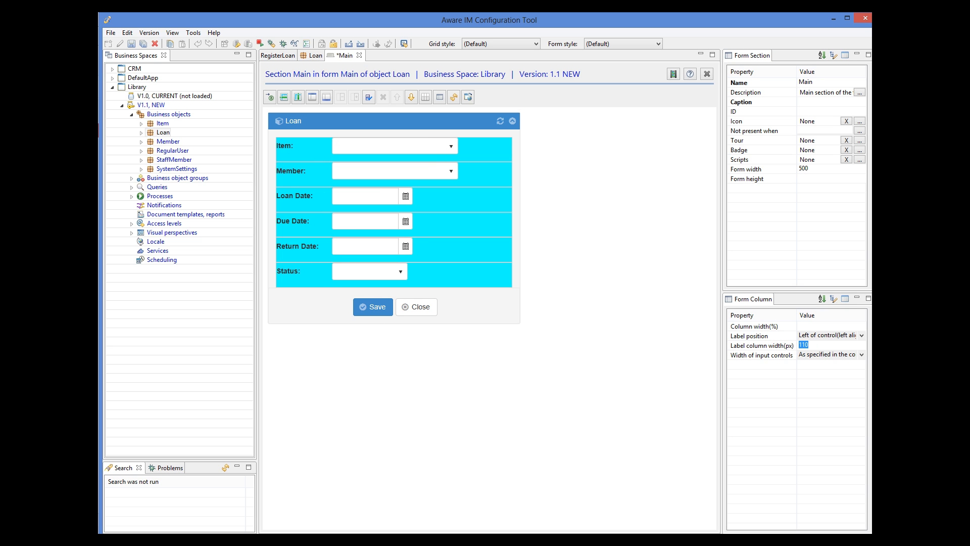
{"action": "left_click", "coordinate": [481, 151]}
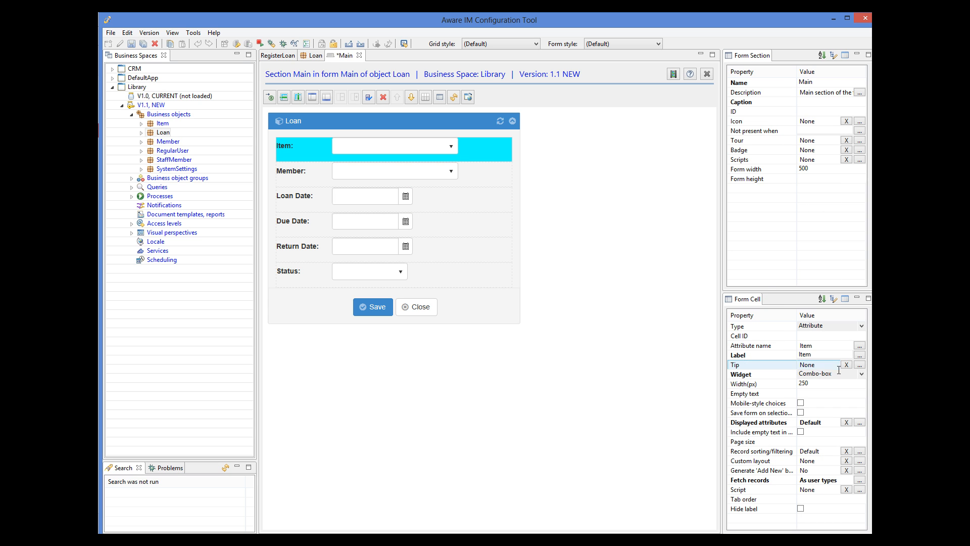
Step: Make the Item combo display Title and fetch all records at once
{"action": "left_click", "coordinate": [860, 422]}
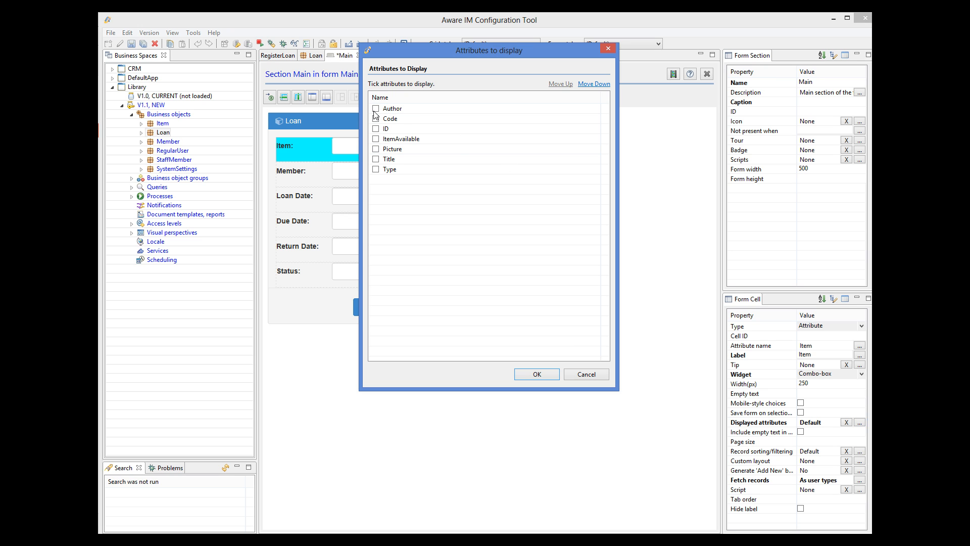
{"action": "left_click", "coordinate": [375, 159]}
{"action": "left_click", "coordinate": [547, 373]}
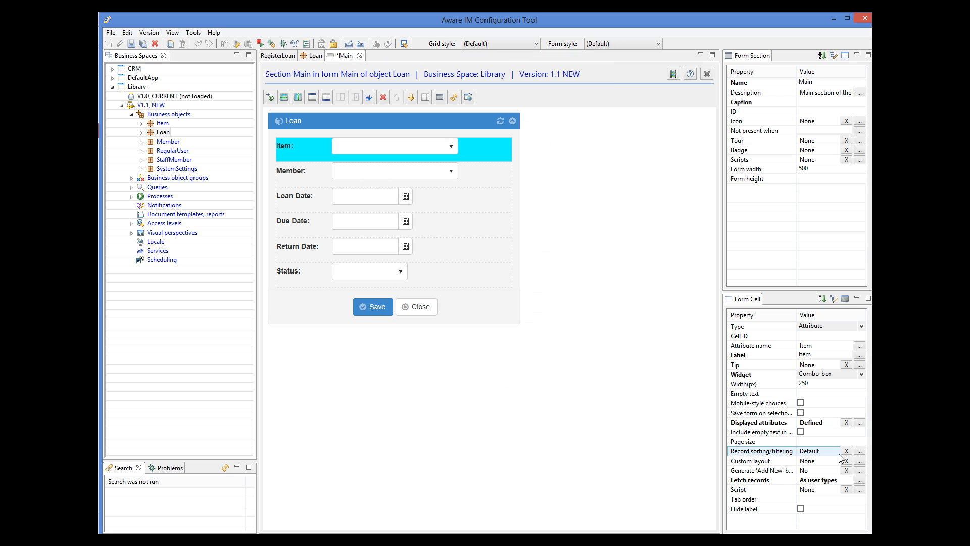
{"action": "left_click", "coordinate": [859, 480]}
{"action": "left_click", "coordinate": [412, 217]}
{"action": "left_click", "coordinate": [536, 307]}
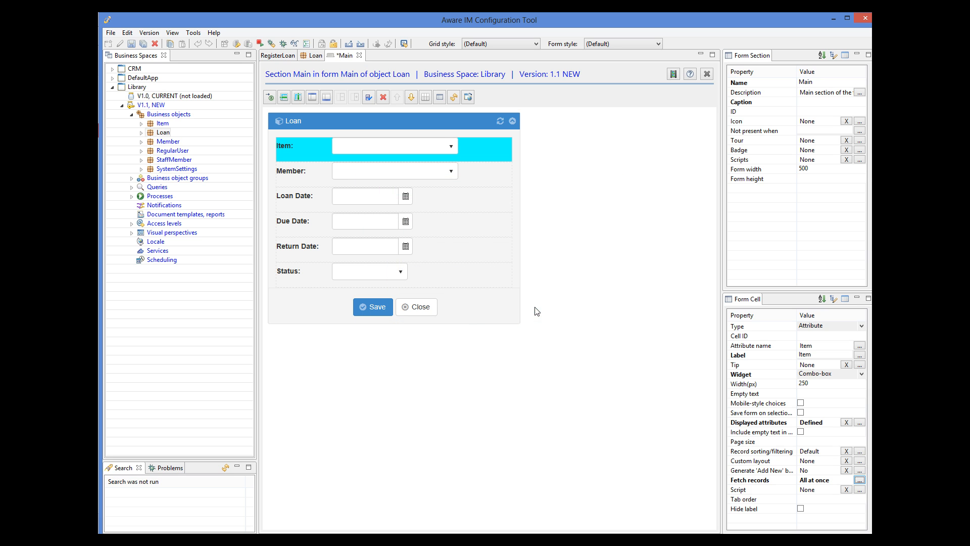
Step: Sort Item records by Title and enable filtering with a custom query
{"action": "left_click", "coordinate": [860, 452]}
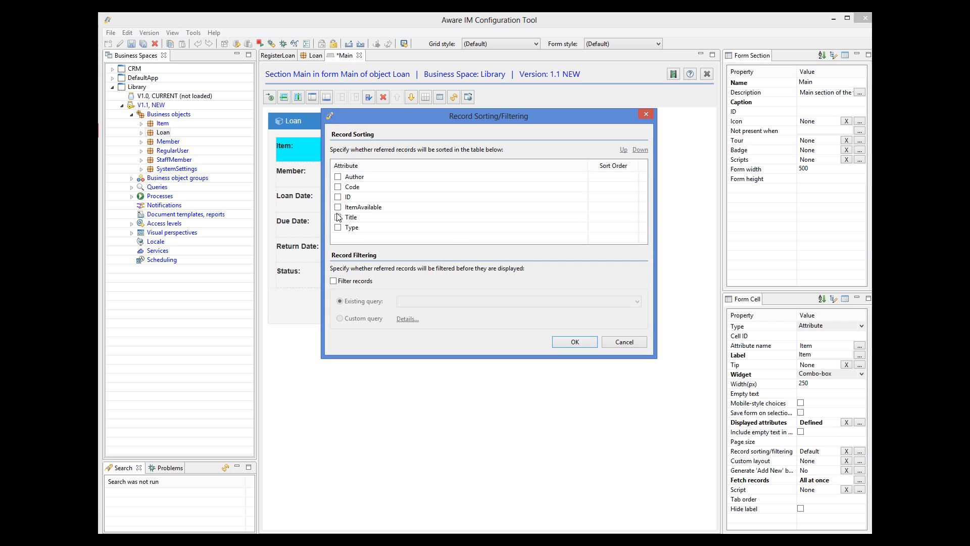
{"action": "left_click", "coordinate": [338, 217]}
{"action": "left_click", "coordinate": [338, 281]}
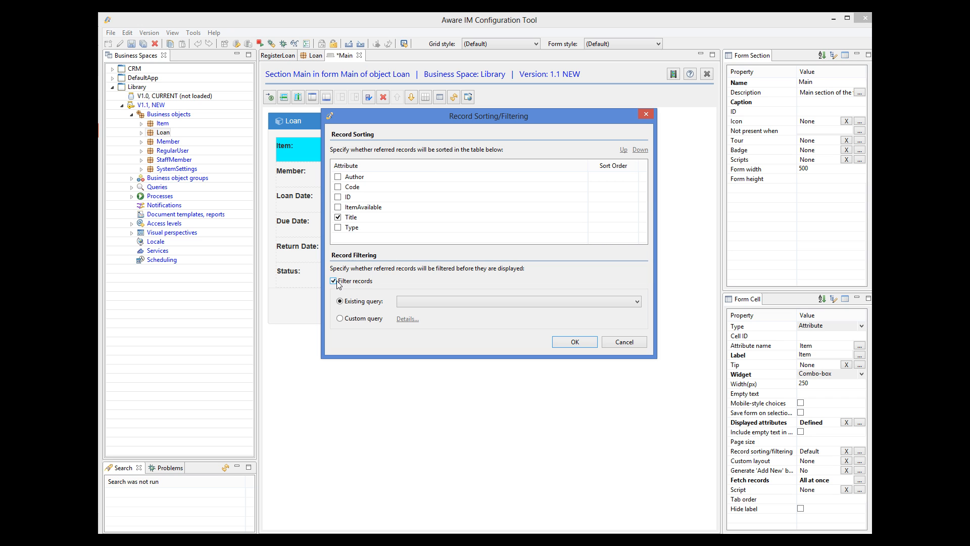
{"action": "left_click", "coordinate": [342, 319]}
{"action": "left_click", "coordinate": [406, 319]}
Step: Edit the Item filter to FIND Item WHERE Item.ItemAvailable='Yes' and confirm both dialogs
{"action": "left_click", "coordinate": [363, 61]}
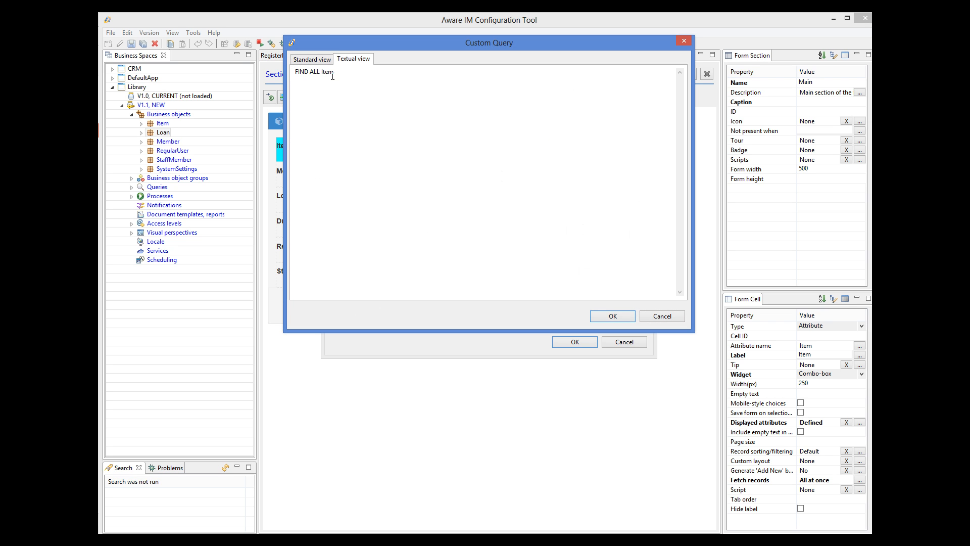
{"action": "key", "text": "BackSpace"}
{"action": "key", "text": "BackSpace"}
{"action": "key", "text": "BackSpace"}
{"action": "key", "text": "BackSpace"}
{"action": "type", "text": "WHERE"}
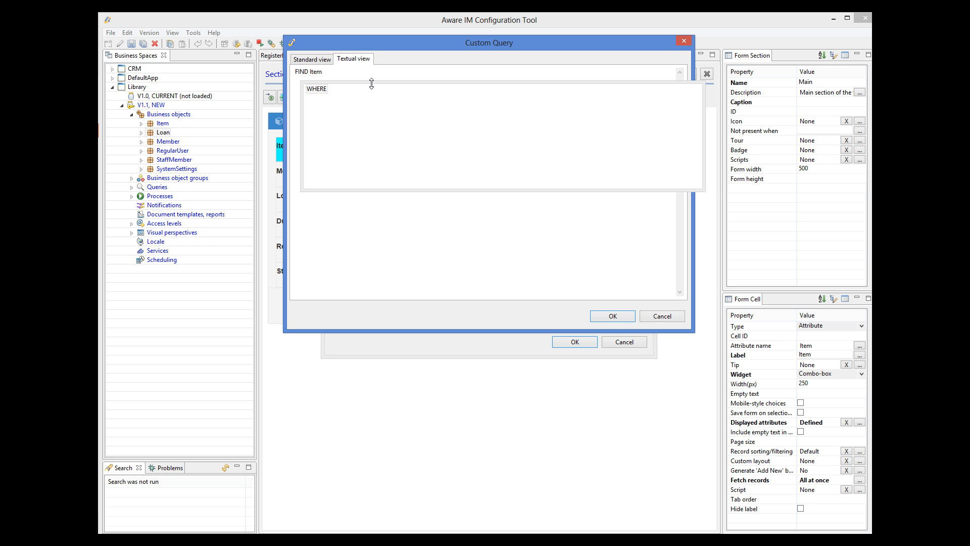
{"action": "type", "text": " I"}
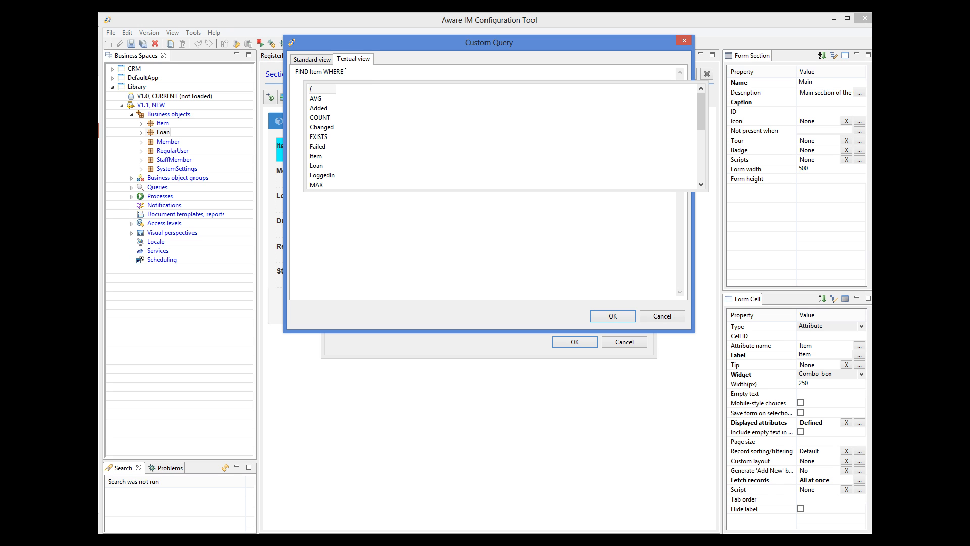
{"action": "key", "text": "Return"}
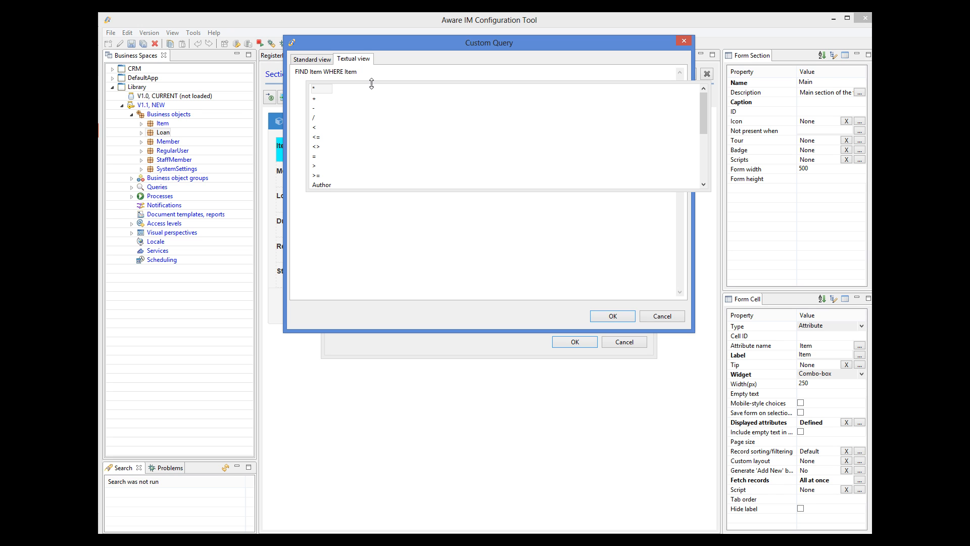
{"action": "type", "text": "."}
{"action": "double_click", "coordinate": [356, 118]}
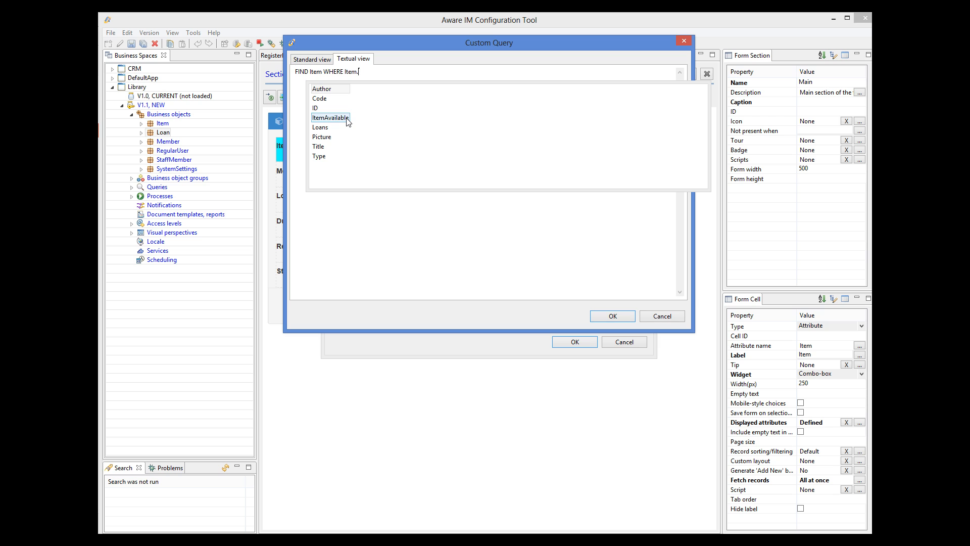
{"action": "type", "text": "="}
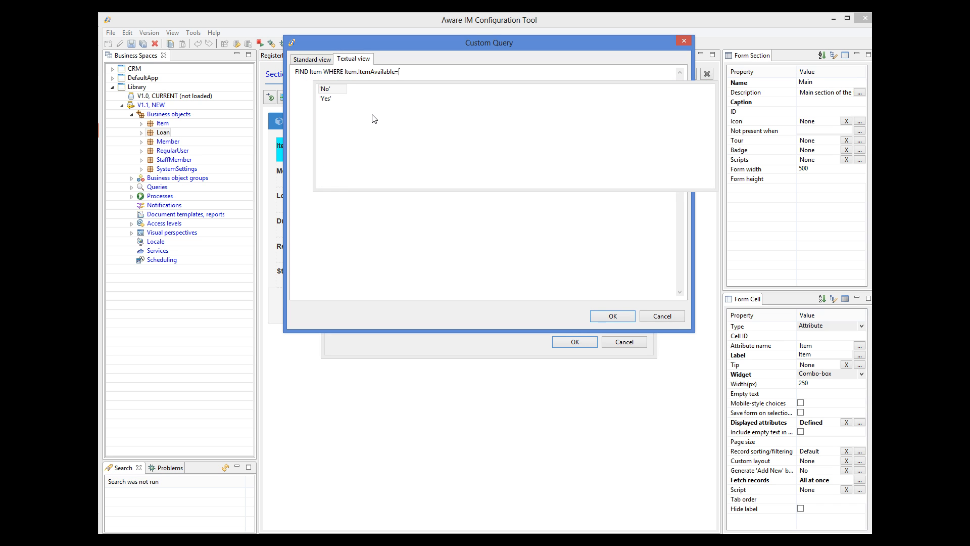
{"action": "double_click", "coordinate": [347, 99]}
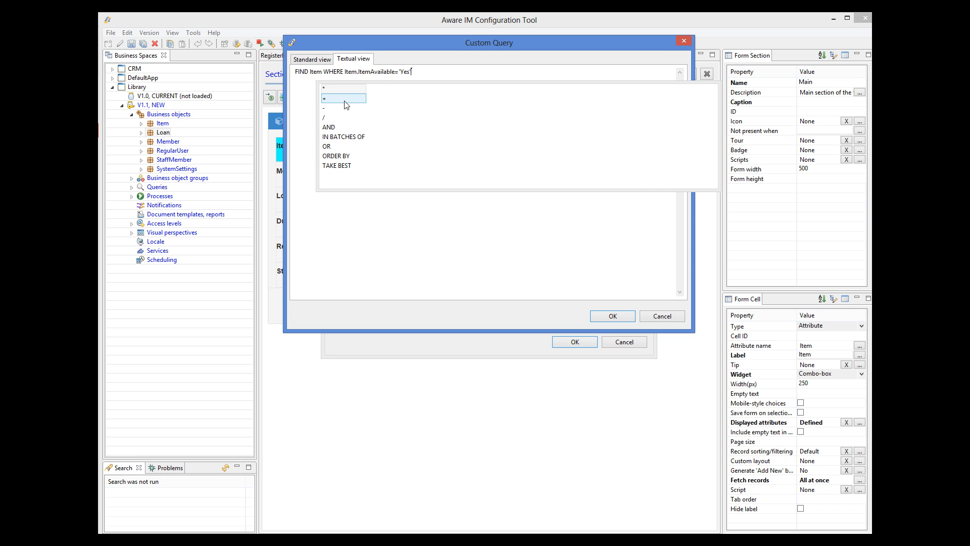
{"action": "left_click", "coordinate": [611, 317]}
{"action": "left_click", "coordinate": [581, 342]}
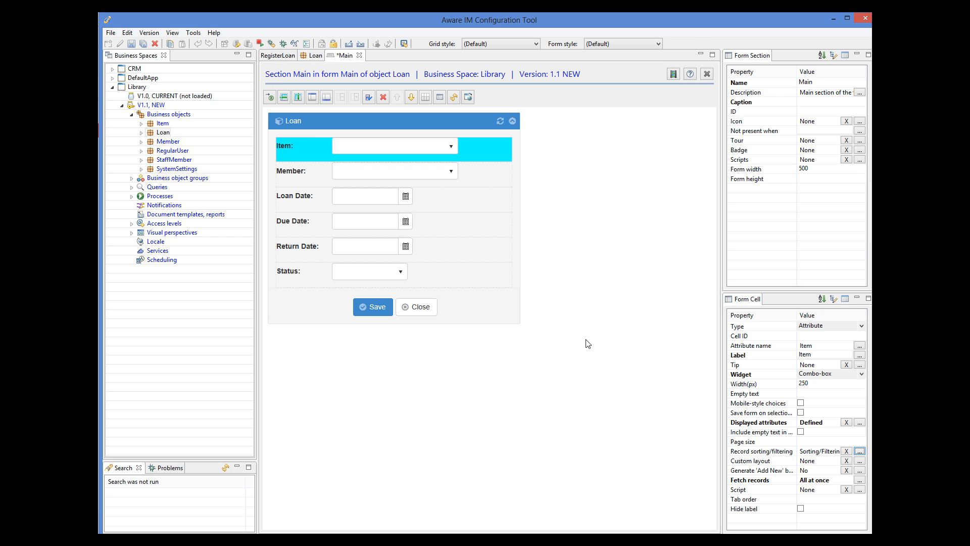
Step: Make the Member combo display the member's Name
{"action": "left_click", "coordinate": [304, 171]}
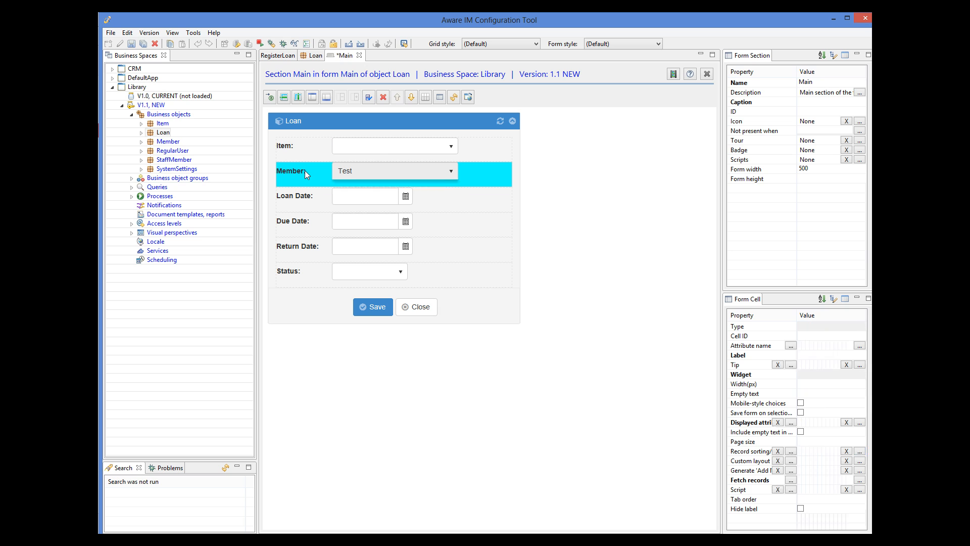
{"action": "left_click", "coordinate": [508, 209]}
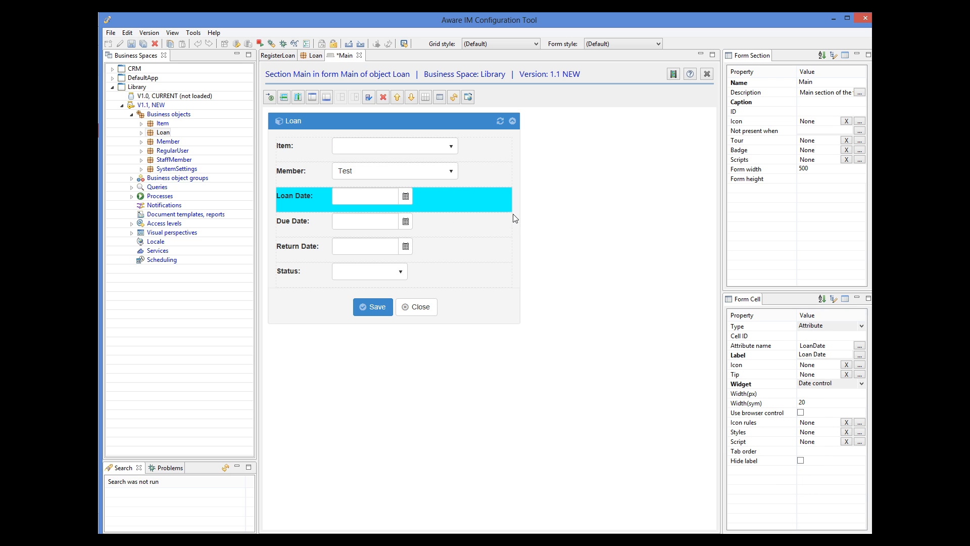
{"action": "left_click", "coordinate": [489, 176]}
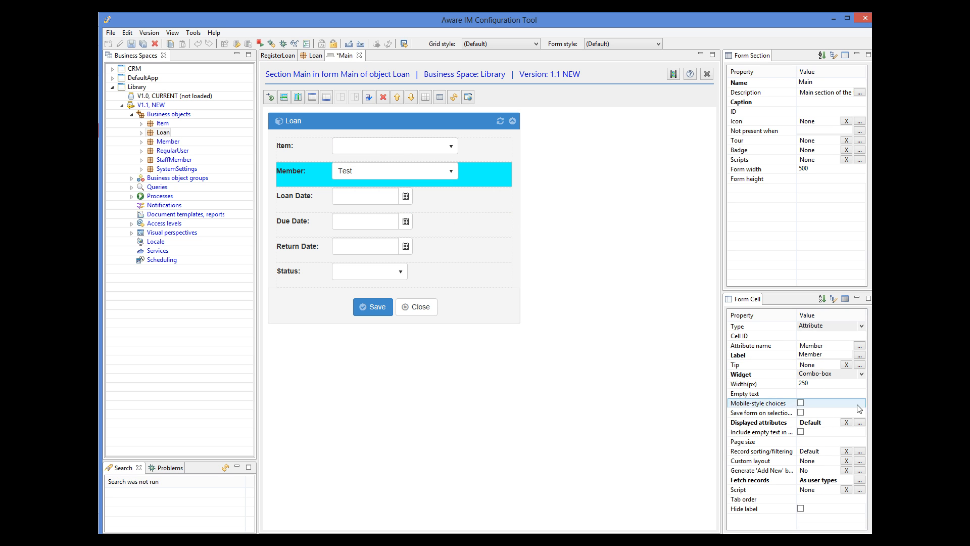
{"action": "left_click", "coordinate": [860, 423]}
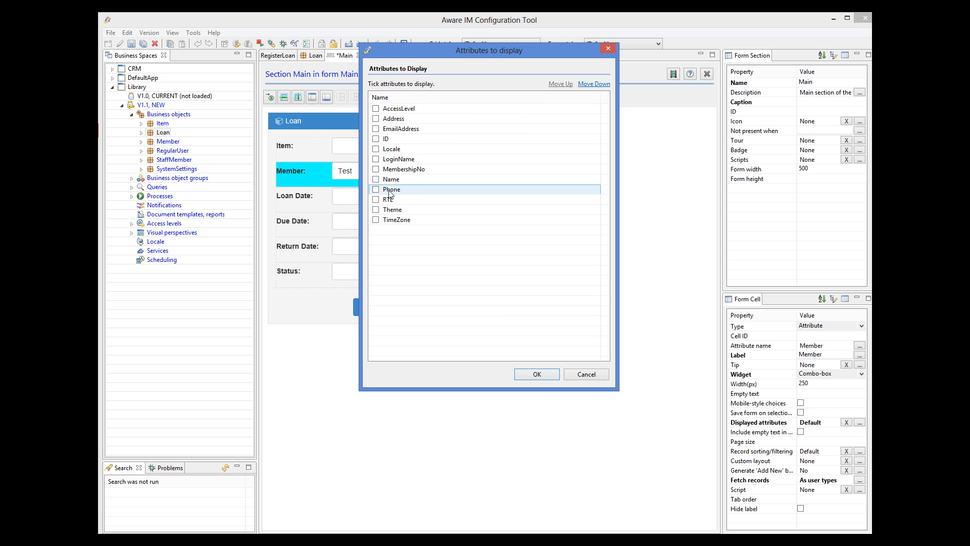
{"action": "left_click", "coordinate": [376, 180]}
{"action": "left_click", "coordinate": [536, 374]}
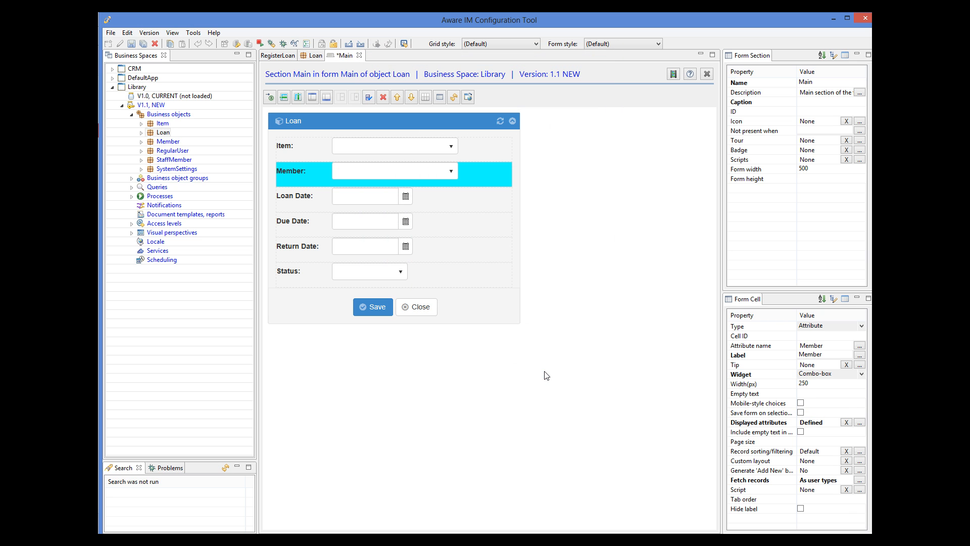
Step: Sort Member records by Name, fetch them all at once, and save the Main form
{"action": "left_click", "coordinate": [859, 450]}
{"action": "scroll", "coordinate": [334, 205], "scroll_direction": "down", "scroll_amount": 2}
{"action": "left_click", "coordinate": [338, 197]}
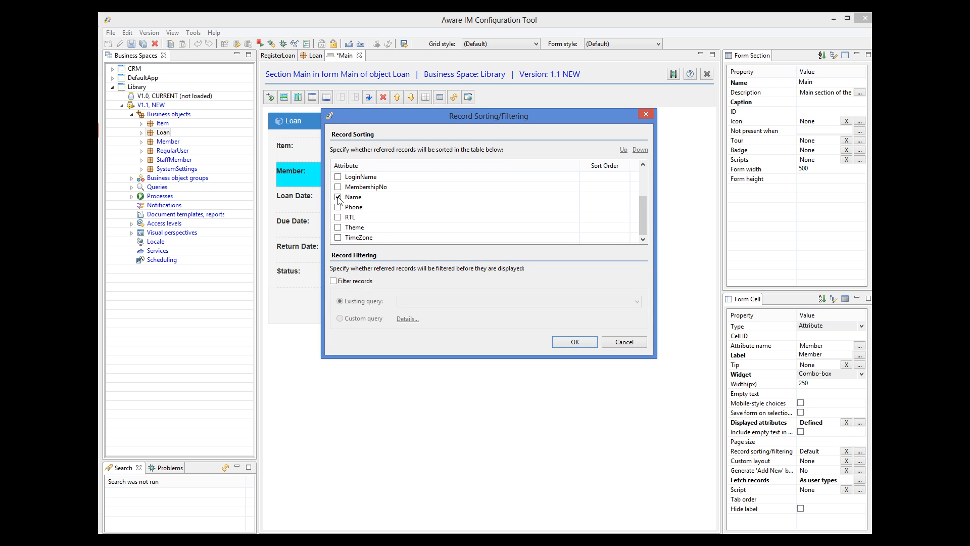
{"action": "left_click", "coordinate": [574, 342]}
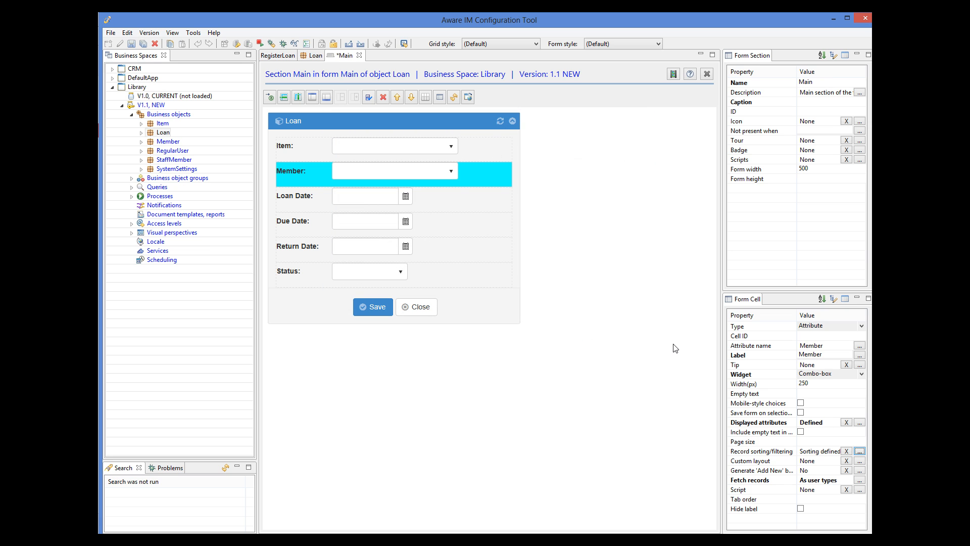
{"action": "left_click", "coordinate": [859, 481]}
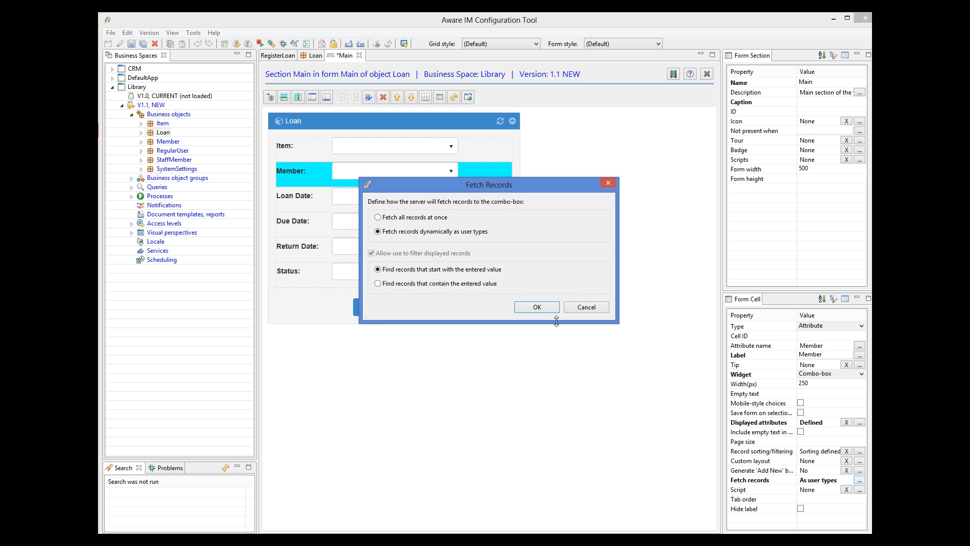
{"action": "left_click", "coordinate": [394, 219]}
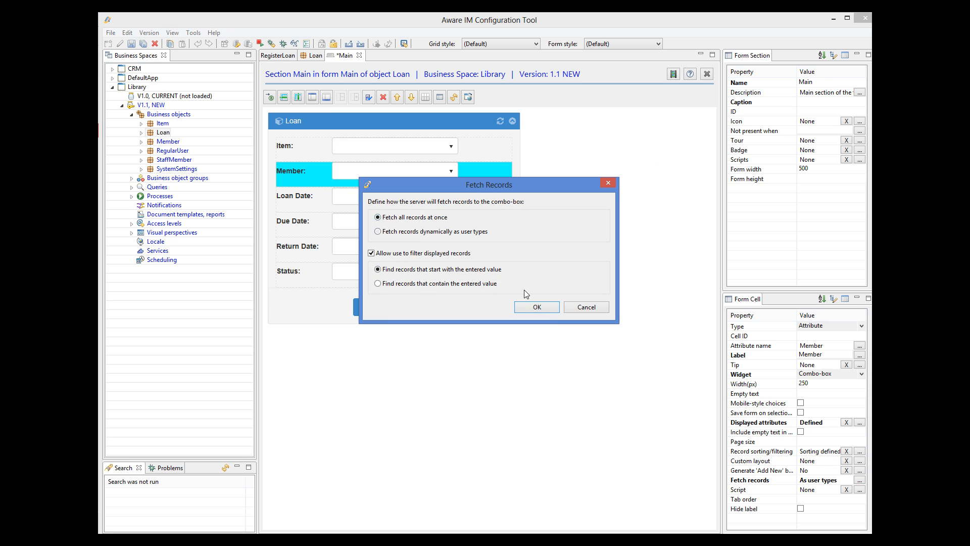
{"action": "left_click", "coordinate": [547, 308]}
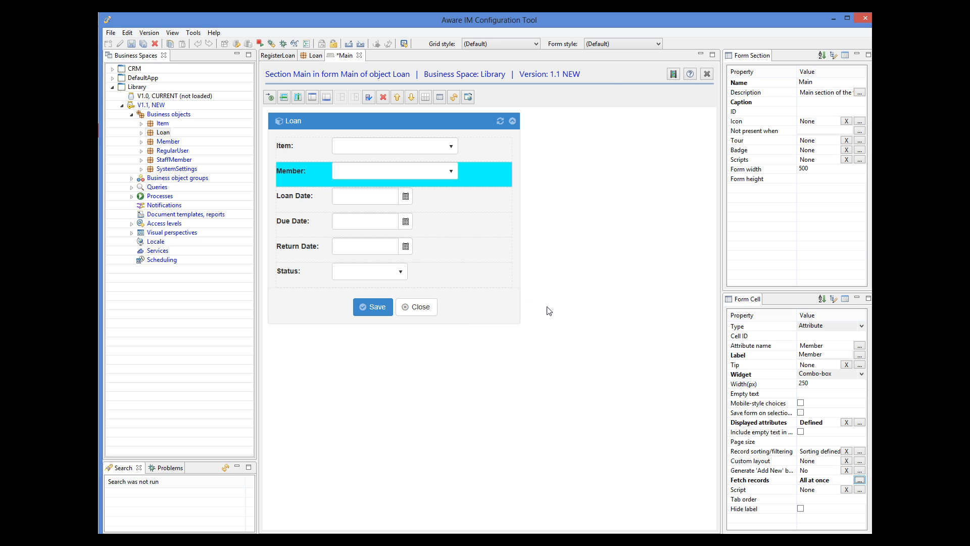
{"action": "key", "text": "ctrl+s"}
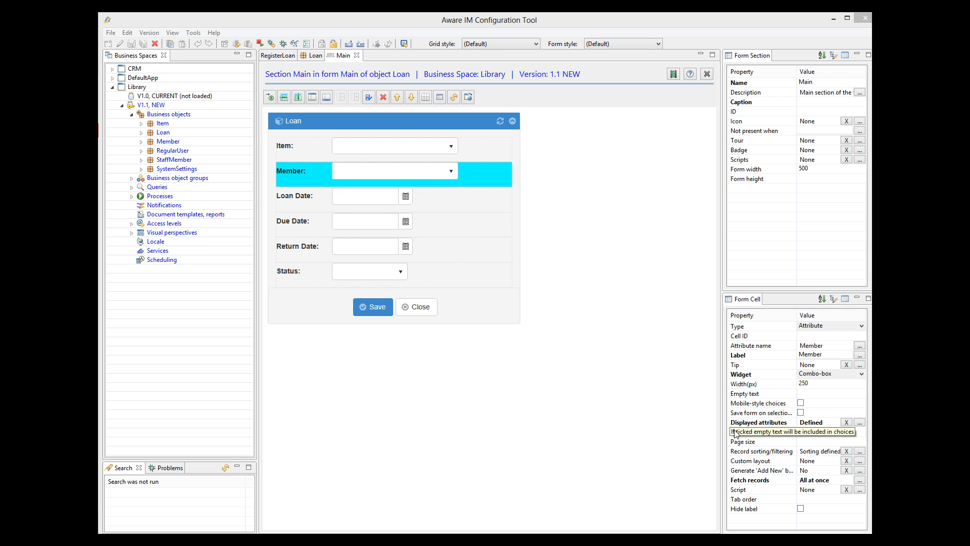
Step: Close the Main form editor and copy-paste the Main form as Main1
{"action": "left_click", "coordinate": [357, 55]}
{"action": "left_click", "coordinate": [295, 126]}
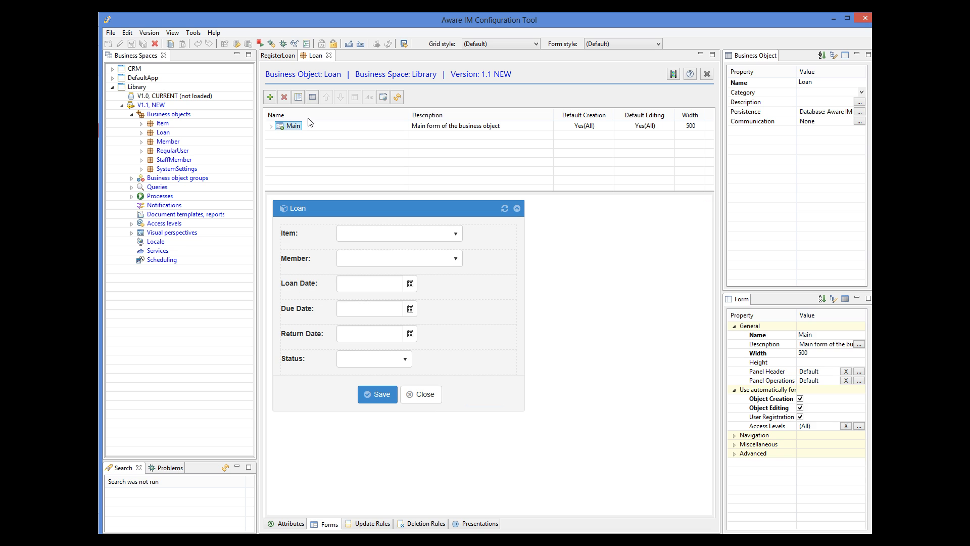
{"action": "left_click", "coordinate": [127, 33]}
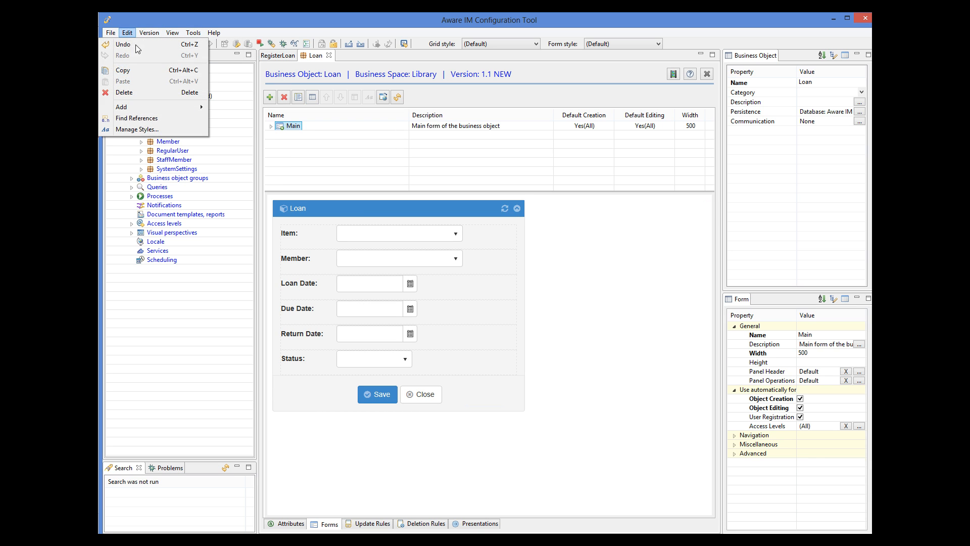
{"action": "left_click", "coordinate": [137, 72]}
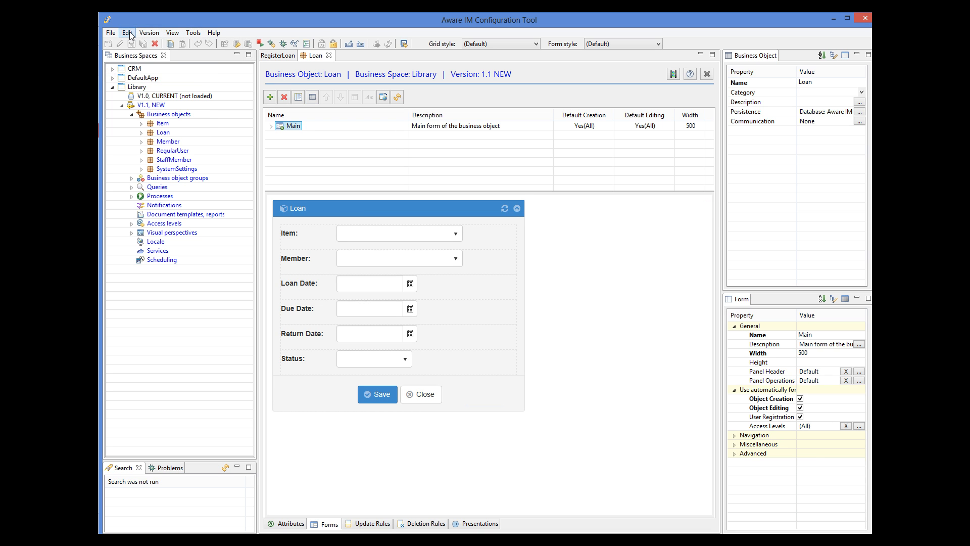
{"action": "left_click", "coordinate": [127, 33]}
{"action": "left_click", "coordinate": [134, 80]}
Step: Rename the original Main form to Editing, exclude it from object creation, and save
{"action": "left_click", "coordinate": [280, 127]}
{"action": "left_click", "coordinate": [809, 336]}
{"action": "type", "text": "Editing"}
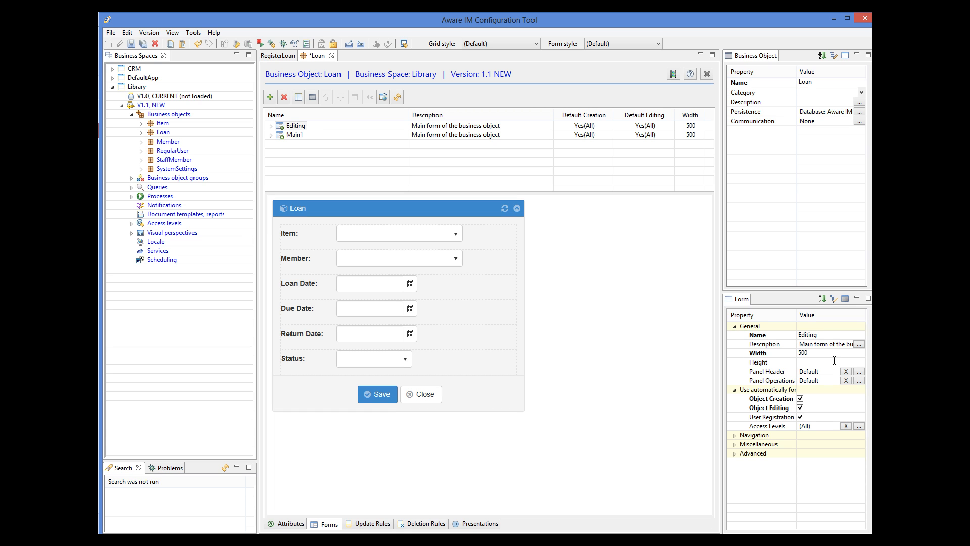
{"action": "left_click", "coordinate": [800, 399]}
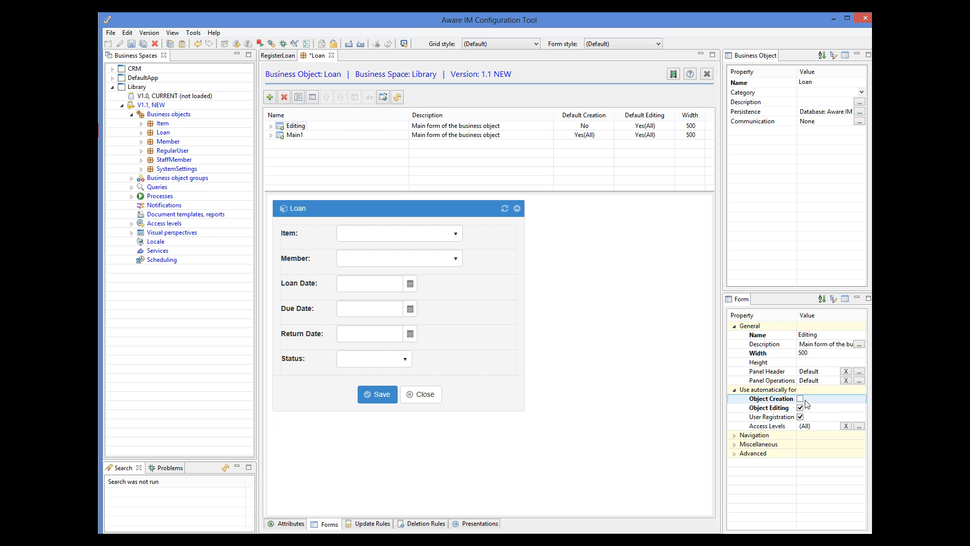
{"action": "left_click", "coordinate": [132, 44]}
Step: Rename Main1 to Creation, exclude it from object editing, and save
{"action": "left_click", "coordinate": [291, 138]}
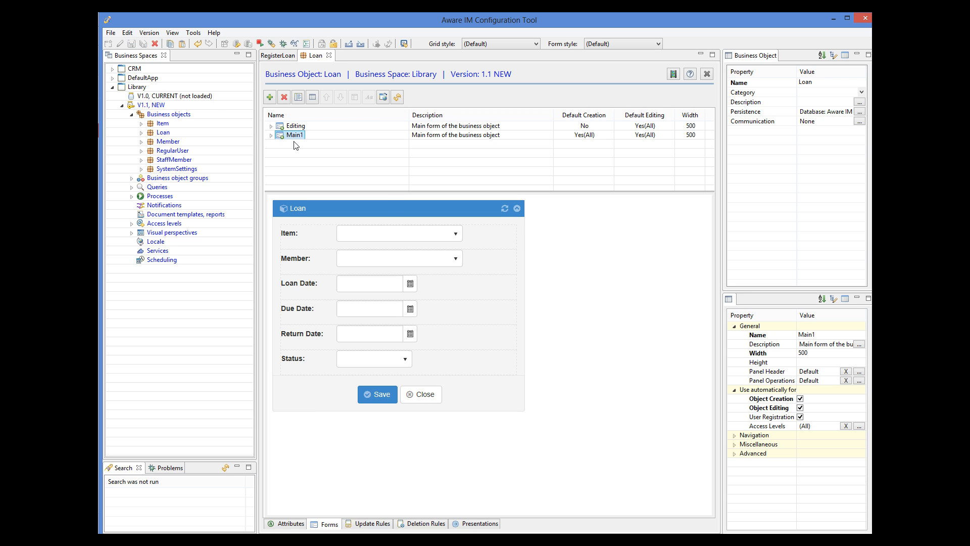
{"action": "left_click", "coordinate": [817, 335]}
{"action": "double_click", "coordinate": [817, 335]}
{"action": "type", "text": "Creation"}
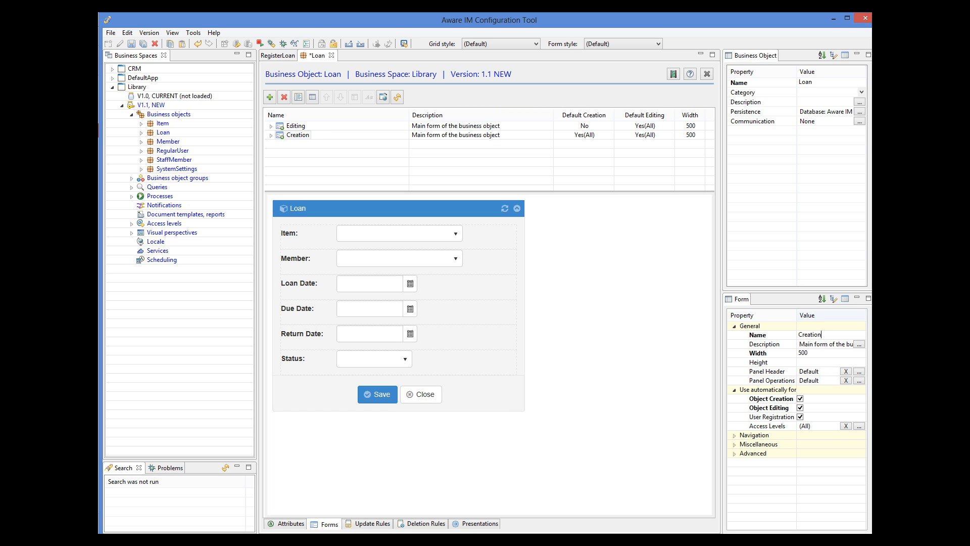
{"action": "left_click", "coordinate": [800, 407]}
{"action": "left_click", "coordinate": [132, 45]}
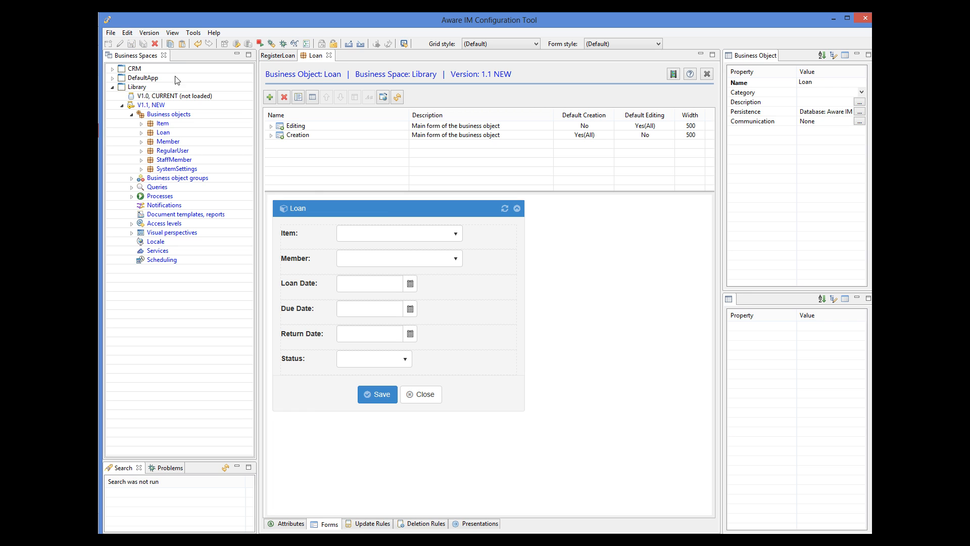
{"action": "left_click", "coordinate": [271, 135]}
Step: Delete the Return Date and Status fields from the Creation form's Main section, save, and close the editor
{"action": "double_click", "coordinate": [305, 145]}
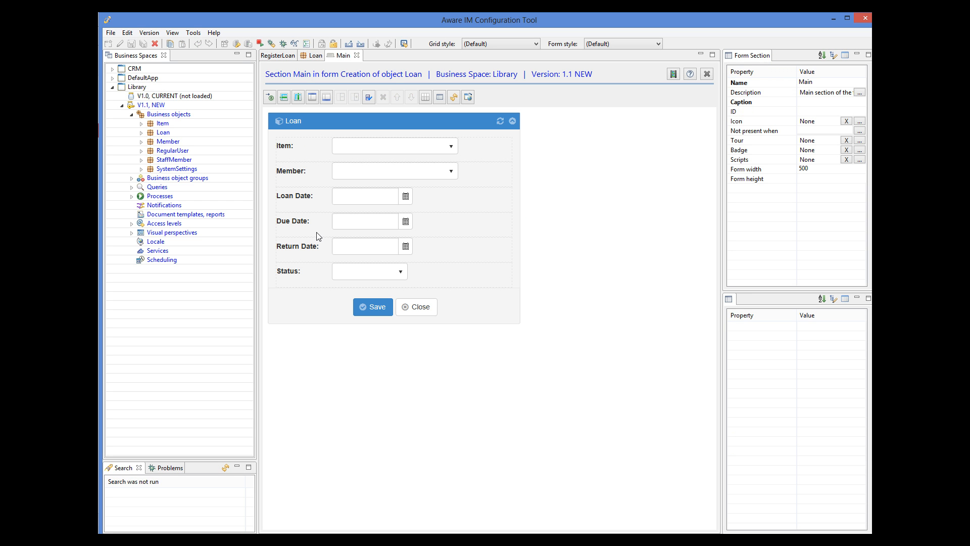
{"action": "left_click", "coordinate": [310, 248]}
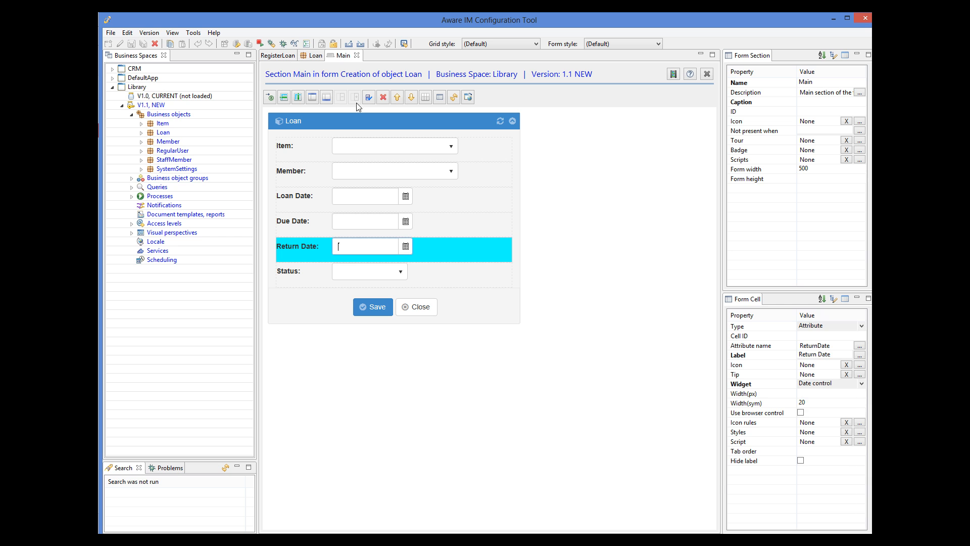
{"action": "left_click", "coordinate": [384, 97]}
{"action": "left_click", "coordinate": [556, 285]}
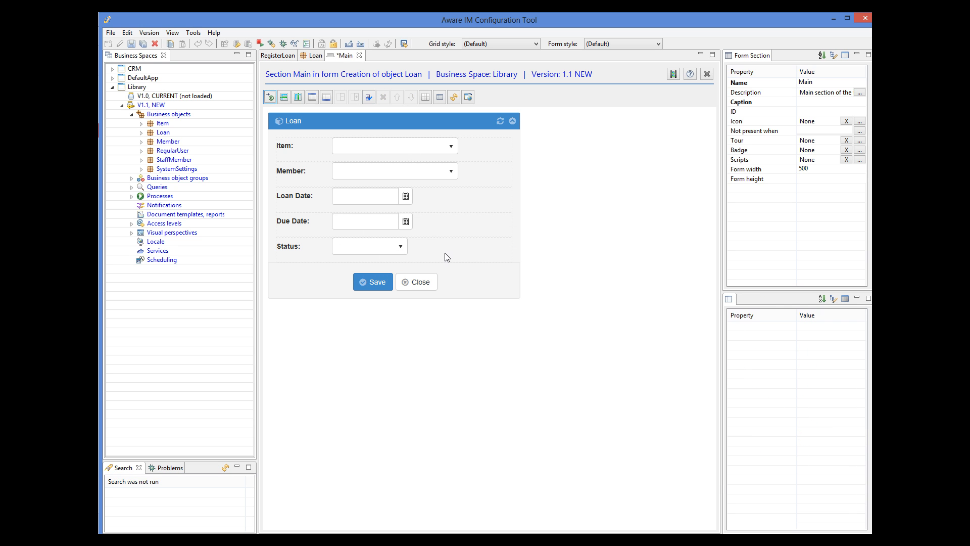
{"action": "left_click", "coordinate": [447, 258]}
{"action": "left_click", "coordinate": [384, 97]}
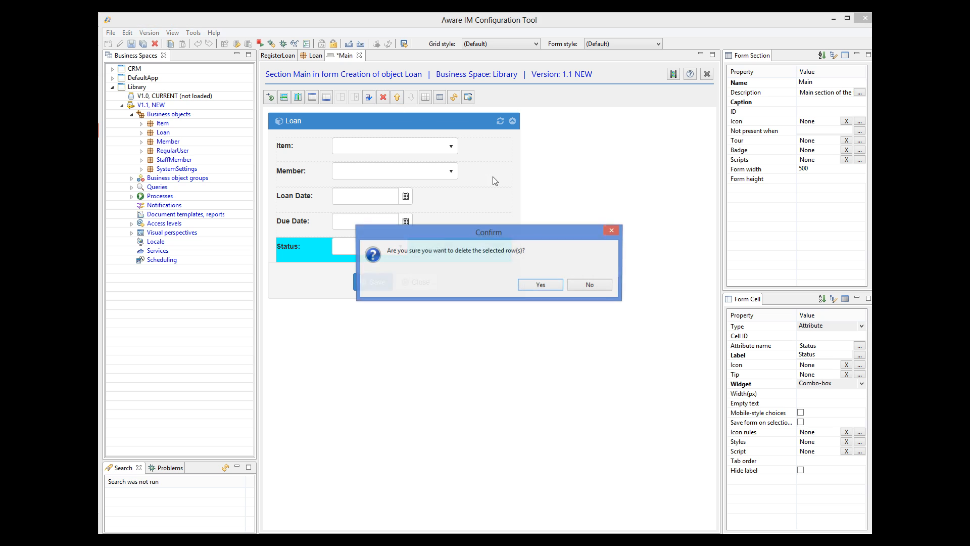
{"action": "left_click", "coordinate": [542, 285]}
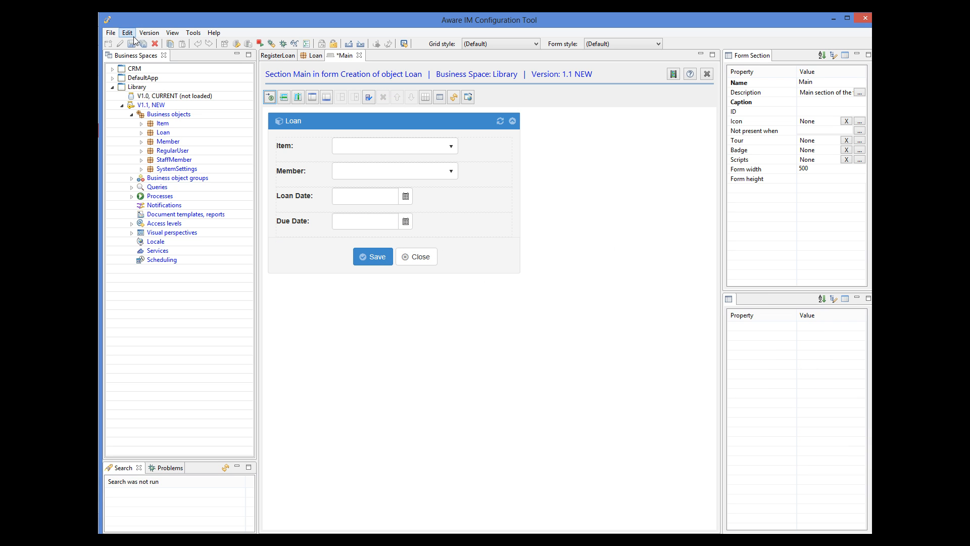
{"action": "left_click", "coordinate": [132, 44]}
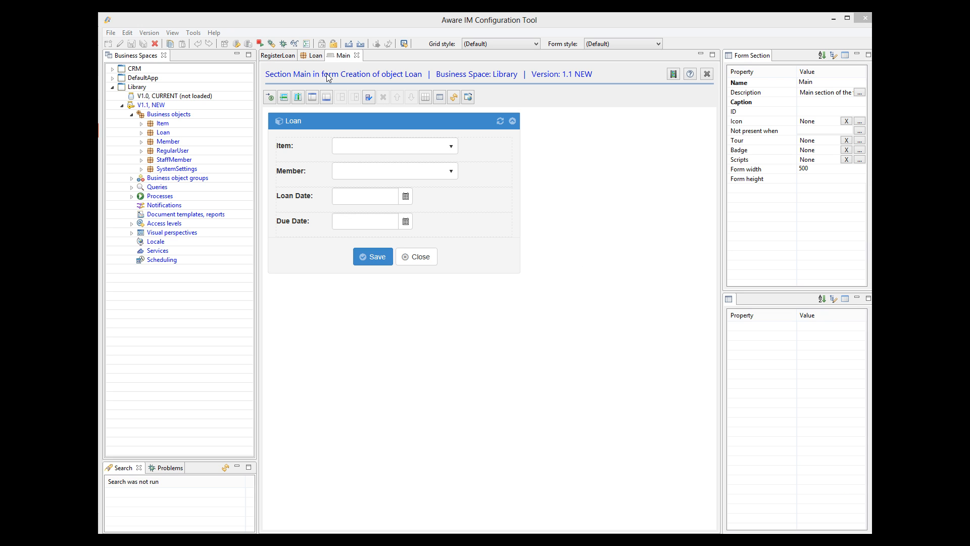
{"action": "left_click", "coordinate": [357, 57]}
Step: Close the open editors and add a 'Register Loan' record operation to All Items starting RegisterLoan
{"action": "left_click", "coordinate": [331, 56]}
{"action": "left_click", "coordinate": [303, 56]}
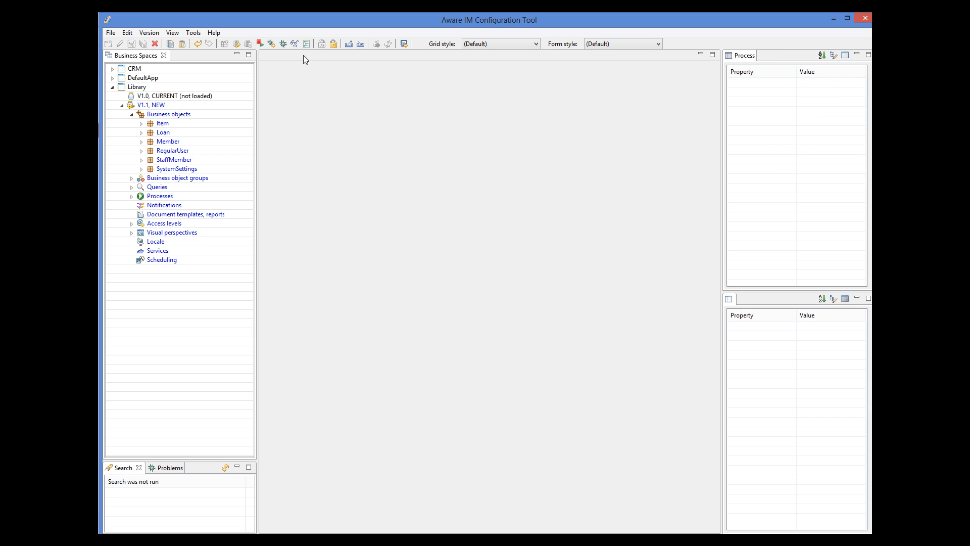
{"action": "left_click", "coordinate": [132, 188]}
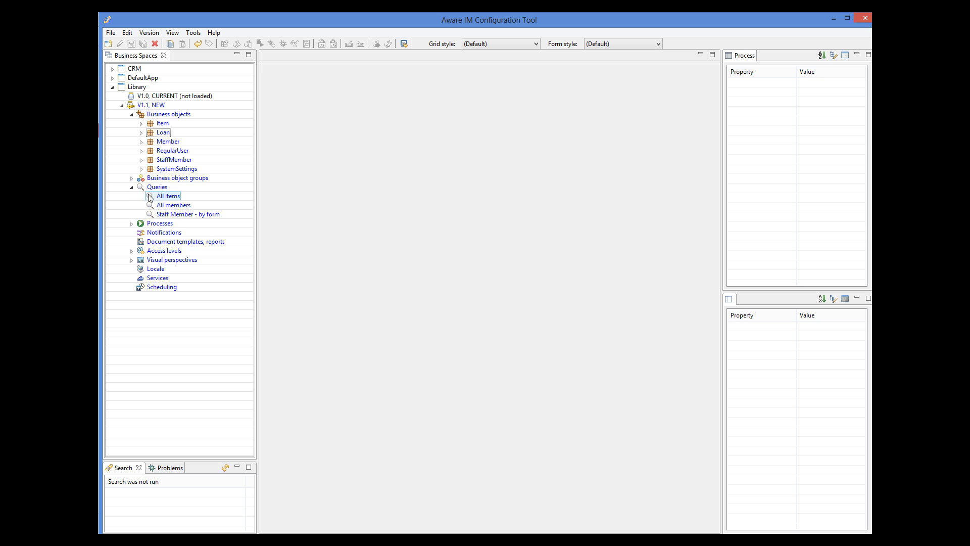
{"action": "double_click", "coordinate": [165, 198]}
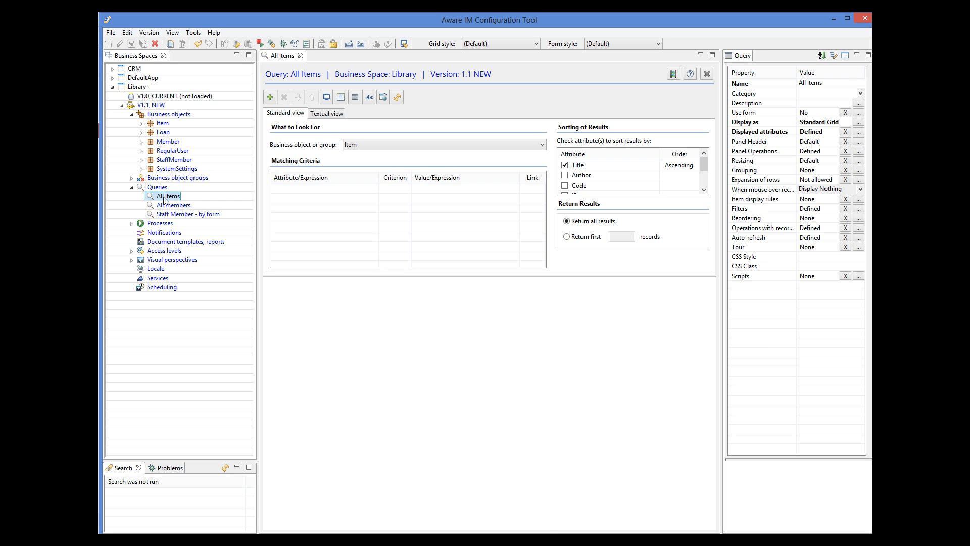
{"action": "left_click", "coordinate": [859, 228]}
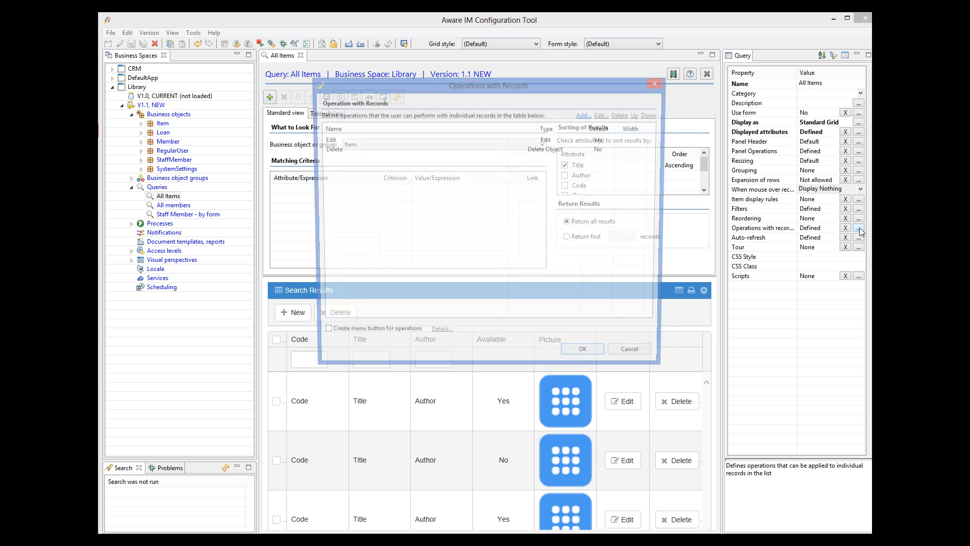
{"action": "left_click", "coordinate": [585, 116]}
{"action": "type", "text": "Register Loan"}
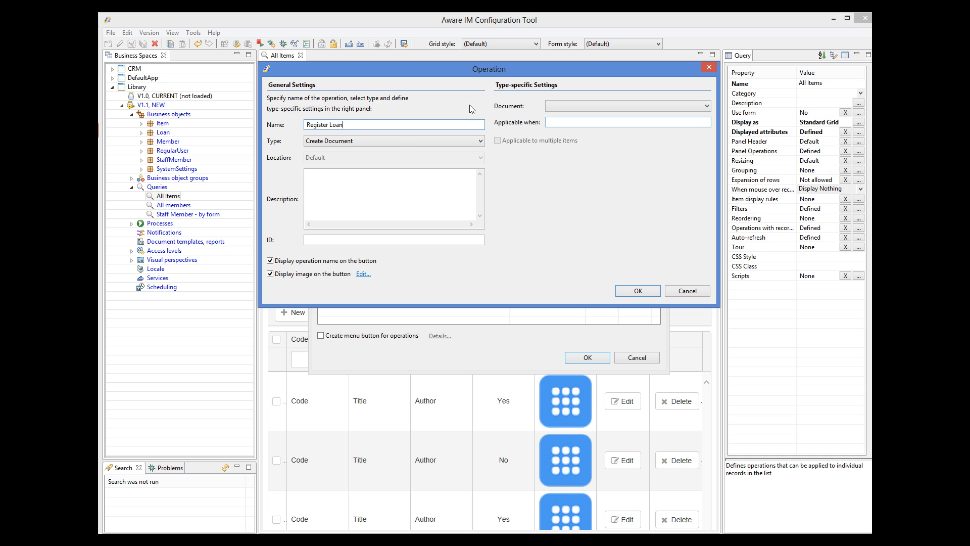
{"action": "left_click", "coordinate": [397, 141]}
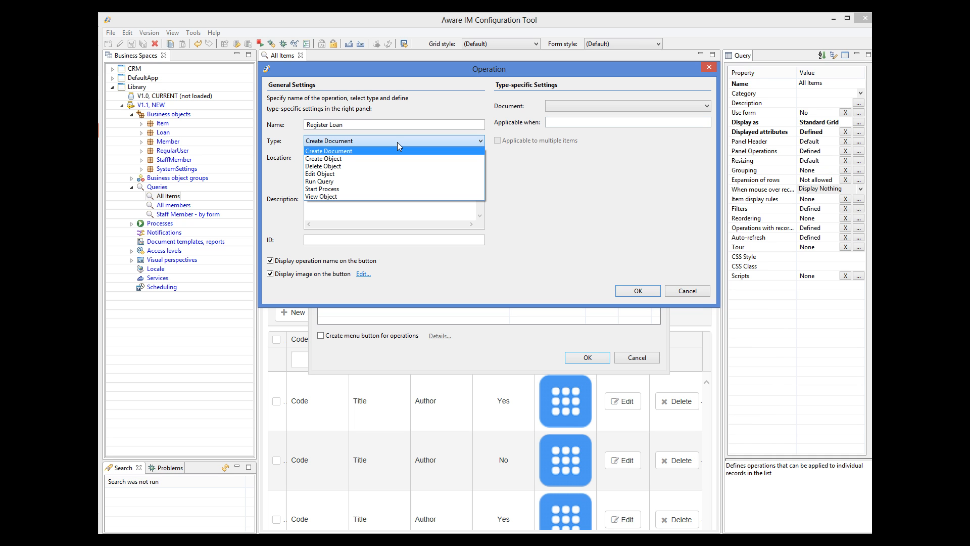
{"action": "left_click", "coordinate": [335, 188]}
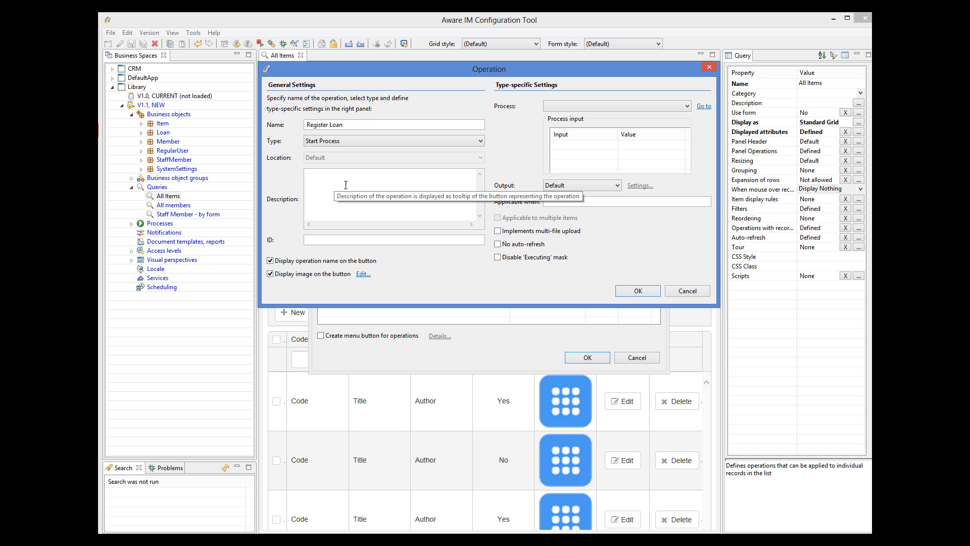
{"action": "left_click", "coordinate": [593, 107]}
{"action": "left_click", "coordinate": [575, 117]}
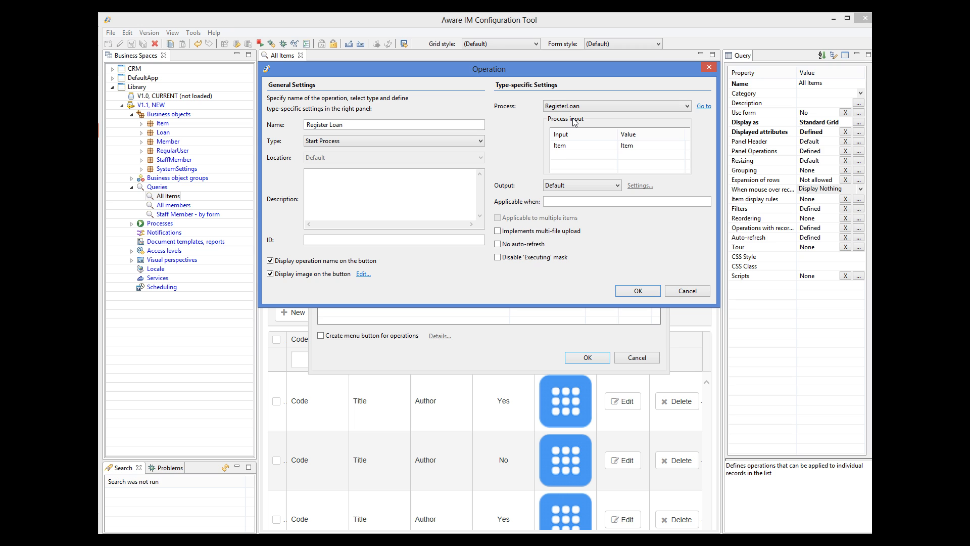
Step: Make the operation applicable when Item.ItemAvailable='Yes' and confirm it
{"action": "left_click", "coordinate": [582, 201]}
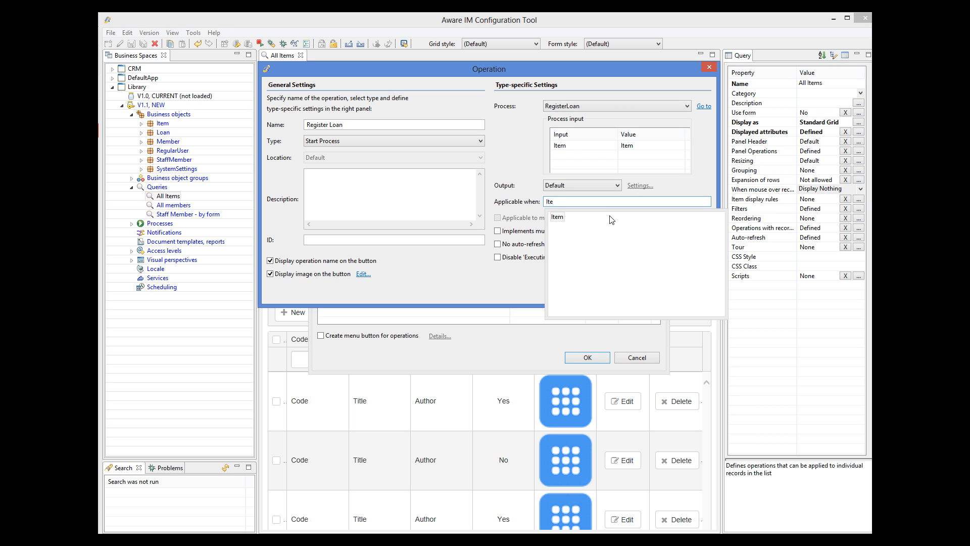
{"action": "left_click", "coordinate": [589, 218]}
{"action": "double_click", "coordinate": [570, 223]}
{"action": "type", "text": "."}
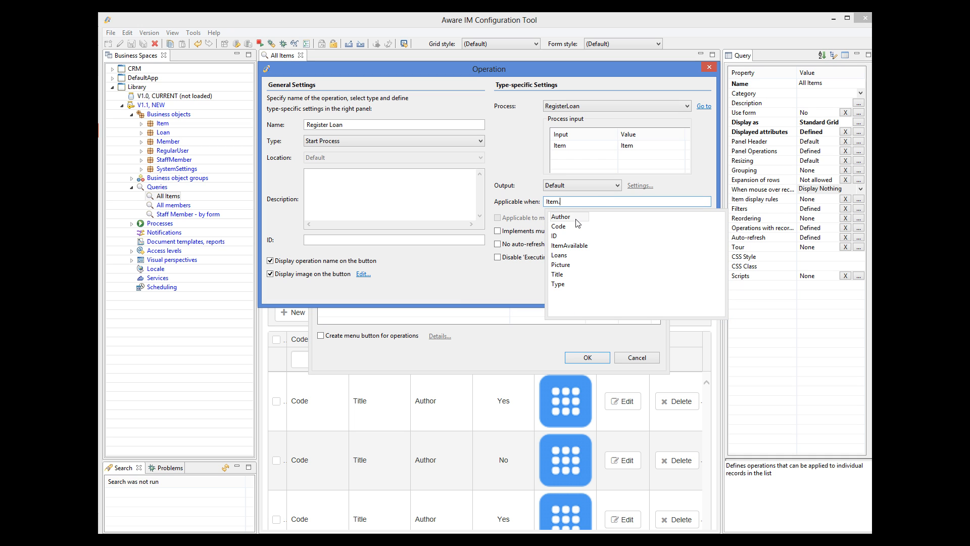
{"action": "double_click", "coordinate": [574, 246]}
{"action": "type", "text": "="}
{"action": "double_click", "coordinate": [559, 228]}
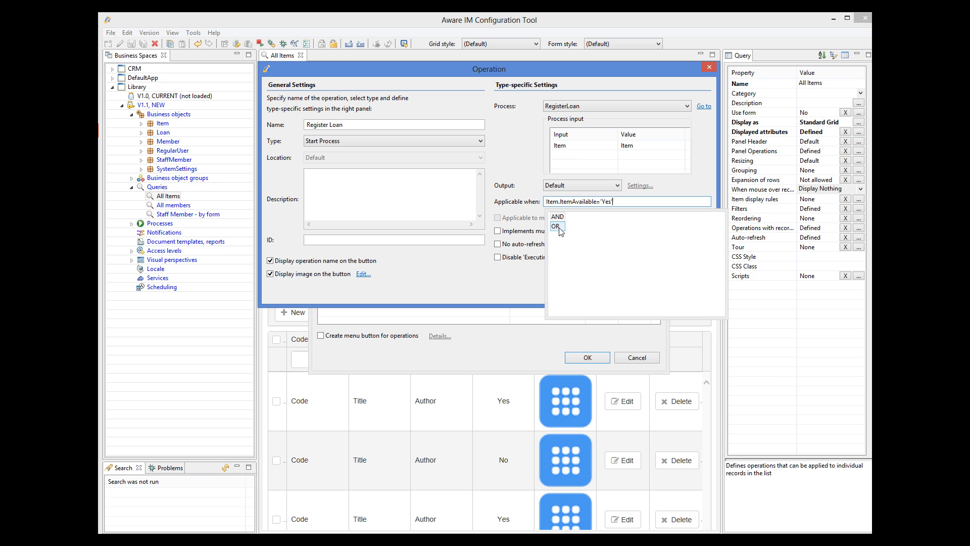
{"action": "key", "text": "Escape"}
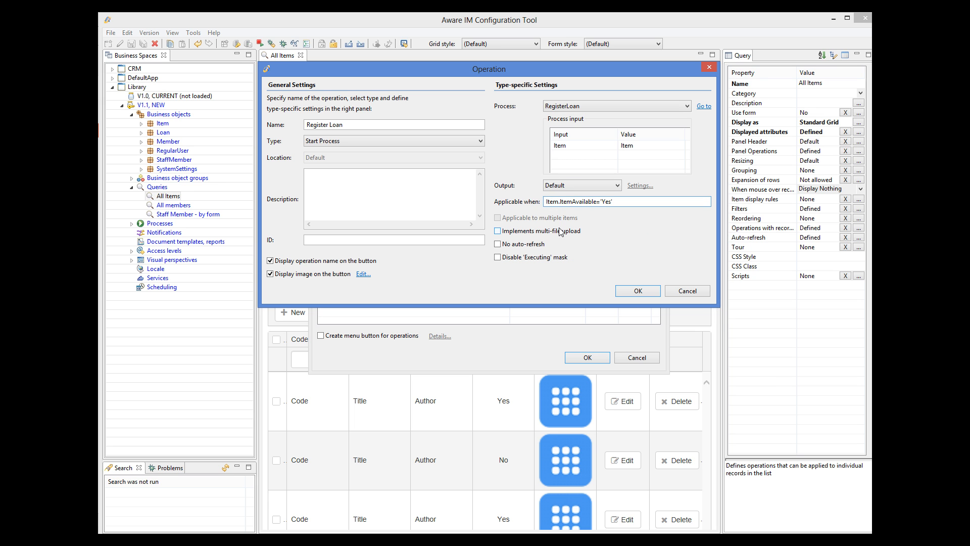
{"action": "left_click", "coordinate": [638, 292]}
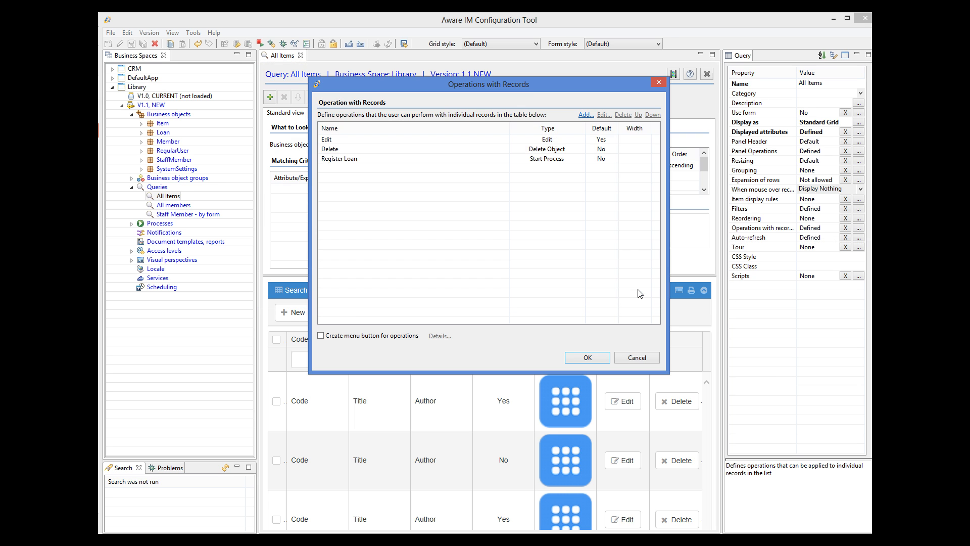
{"action": "left_click", "coordinate": [600, 359]}
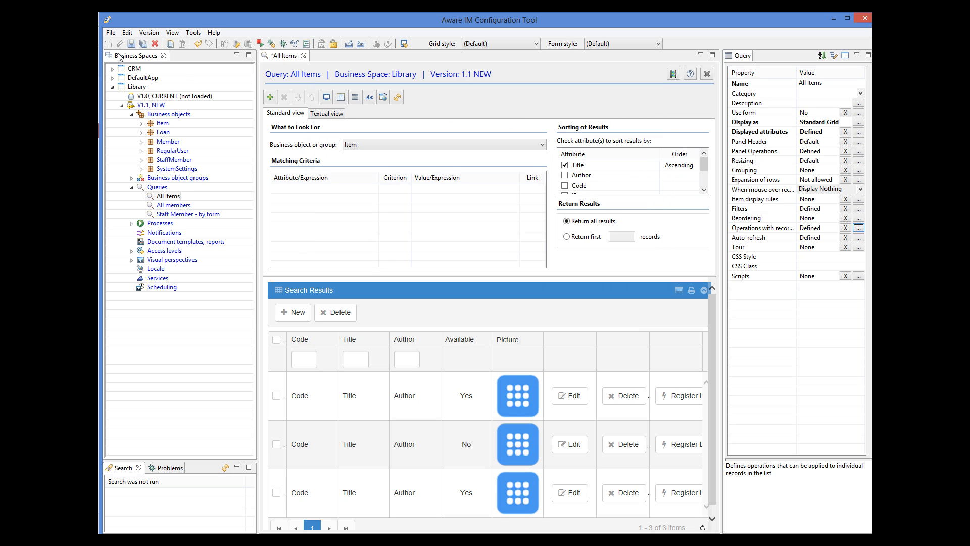
Step: Save the query and add a 'Register Loan' panel operation starting RegisterLoan to Item's Main form
{"action": "left_click", "coordinate": [133, 45]}
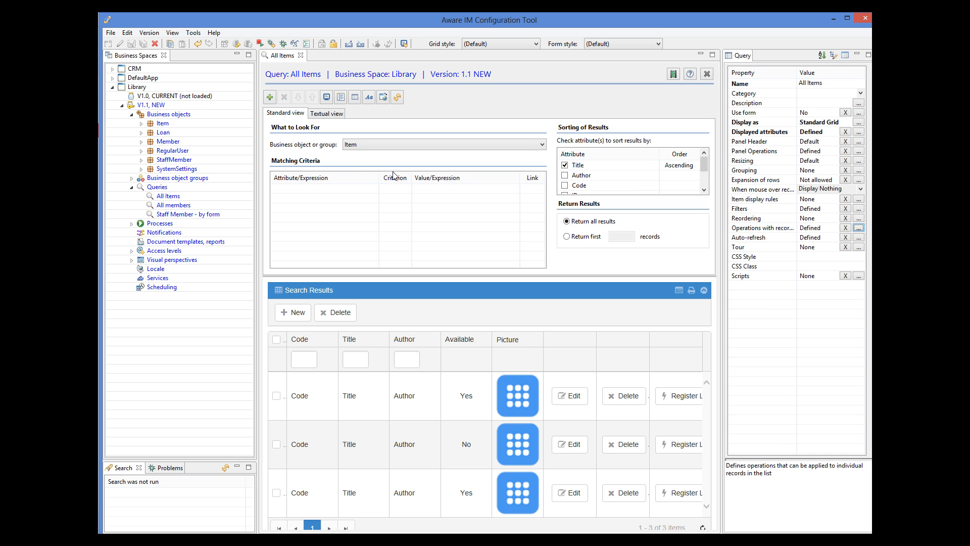
{"action": "left_click", "coordinate": [168, 125]}
{"action": "double_click", "coordinate": [168, 125]}
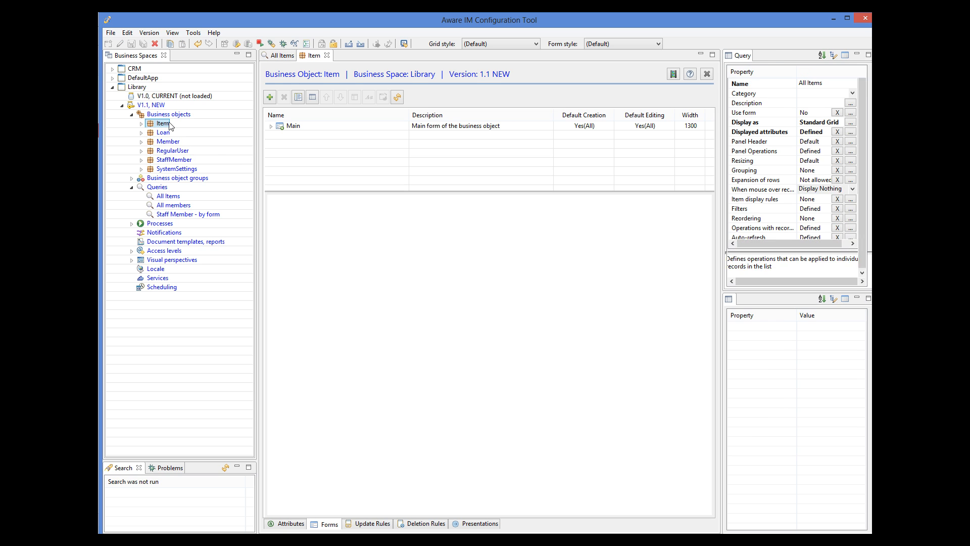
{"action": "left_click", "coordinate": [292, 127]}
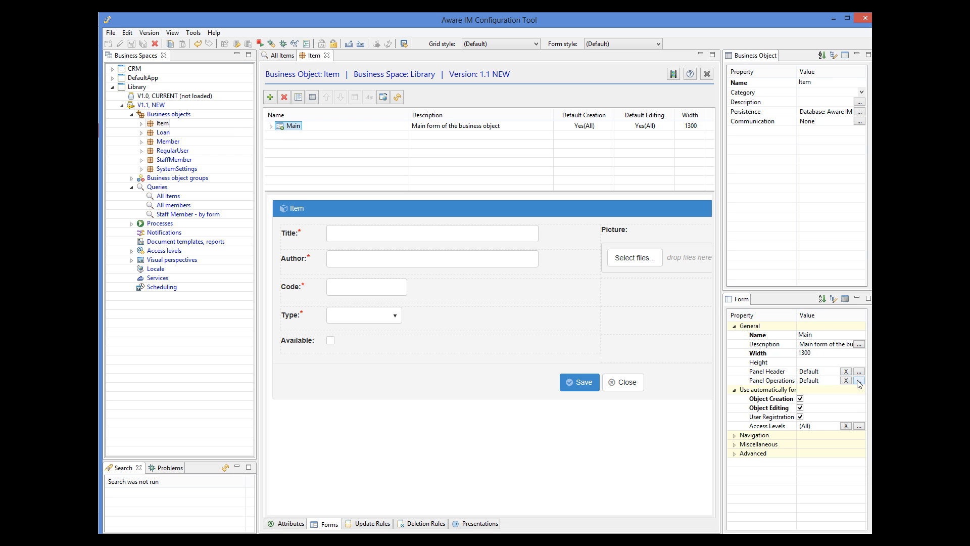
{"action": "left_click", "coordinate": [860, 380]}
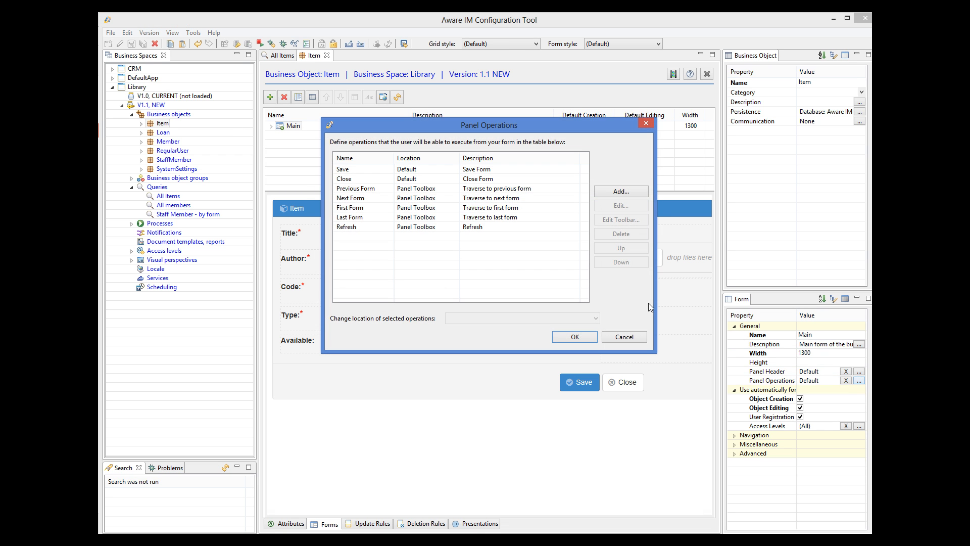
{"action": "left_click", "coordinate": [606, 194]}
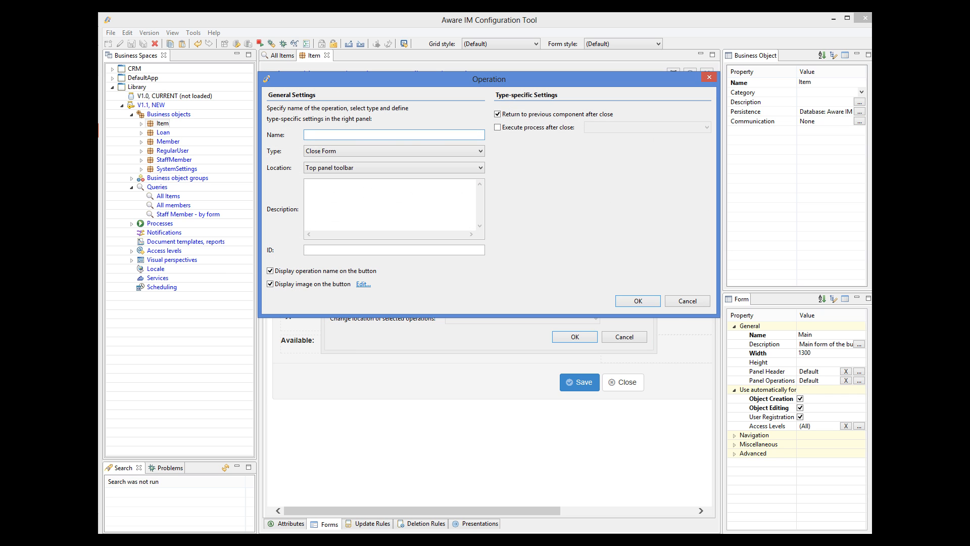
{"action": "type", "text": "Register Loan"}
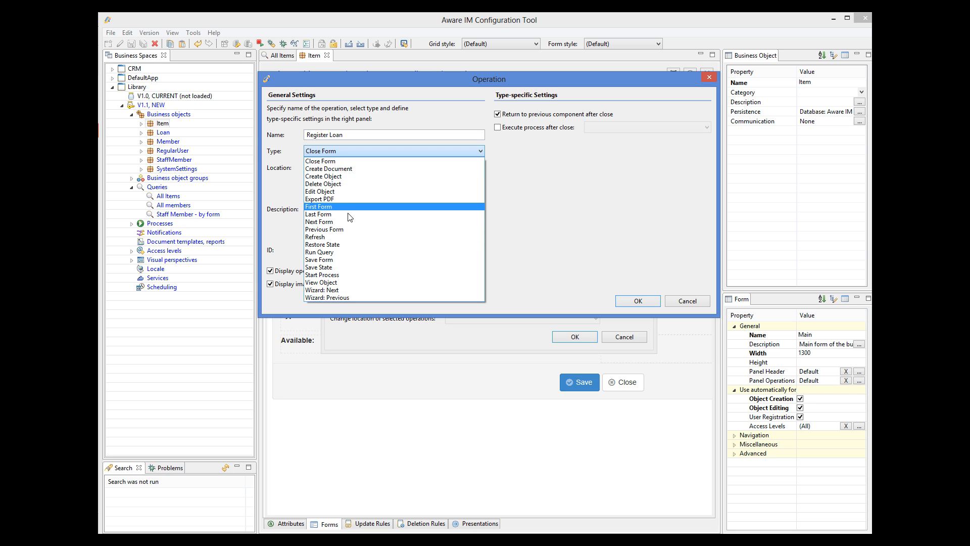
{"action": "left_click", "coordinate": [352, 275]}
{"action": "left_click", "coordinate": [584, 117]}
{"action": "left_click", "coordinate": [577, 127]}
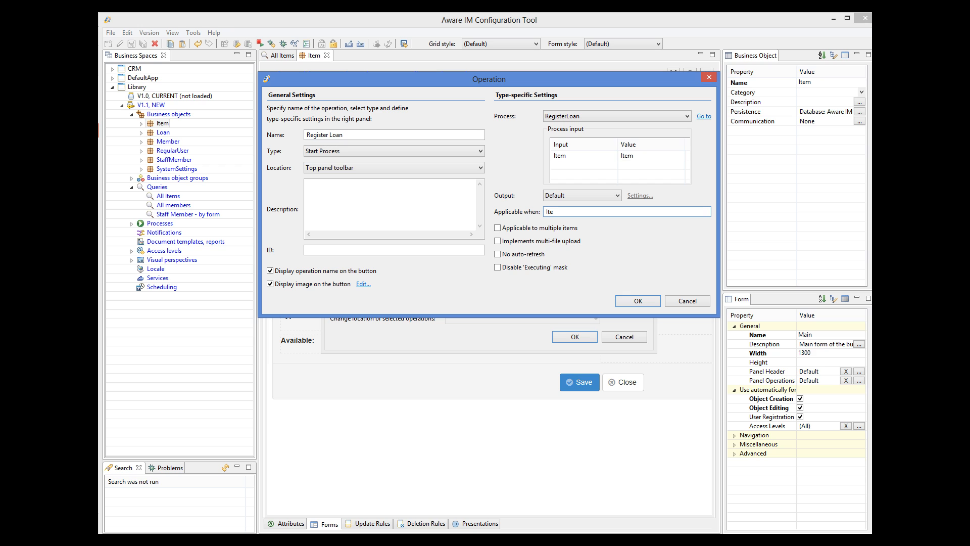
Step: Restrict the form operation to Item.ItemAvailable='Yes' and apply it to the form
{"action": "left_click", "coordinate": [563, 230]}
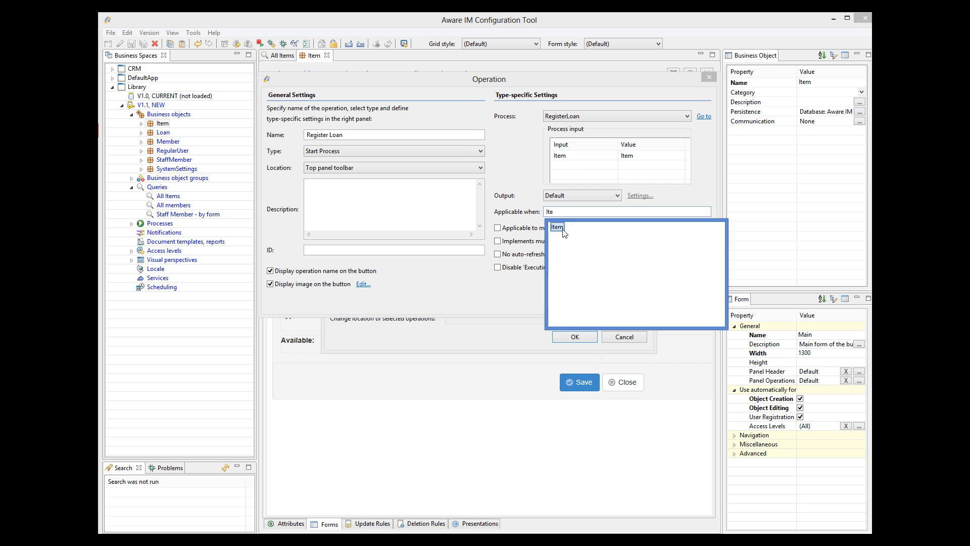
{"action": "double_click", "coordinate": [563, 228]}
{"action": "type", "text": "."}
{"action": "left_click", "coordinate": [570, 256]}
{"action": "double_click", "coordinate": [571, 256]}
{"action": "type", "text": "="}
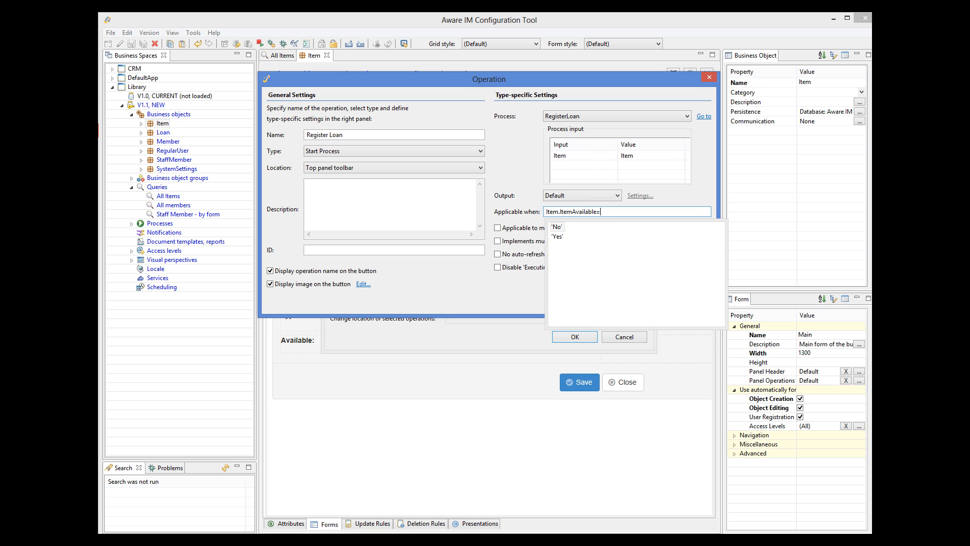
{"action": "double_click", "coordinate": [557, 237]}
{"action": "key", "text": "Escape"}
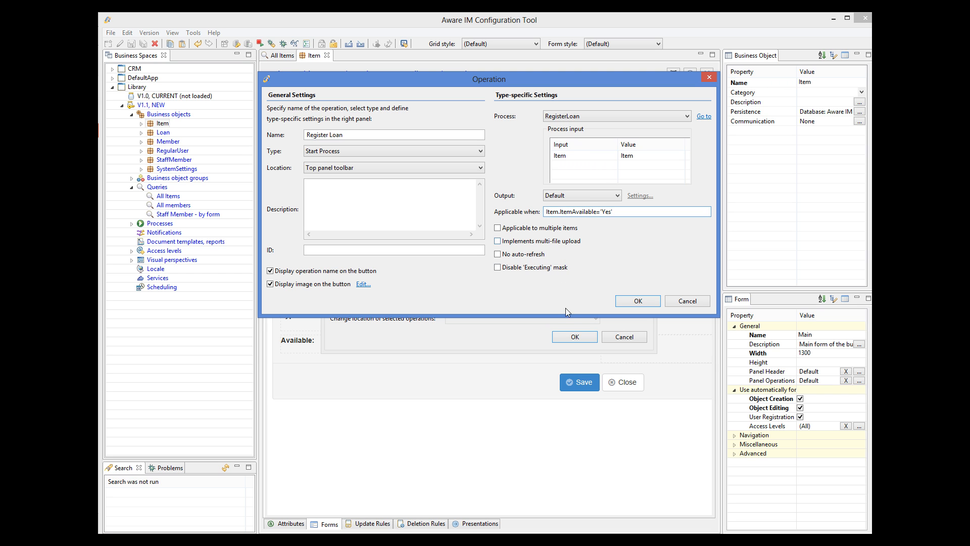
{"action": "left_click", "coordinate": [623, 299]}
{"action": "left_click", "coordinate": [567, 337]}
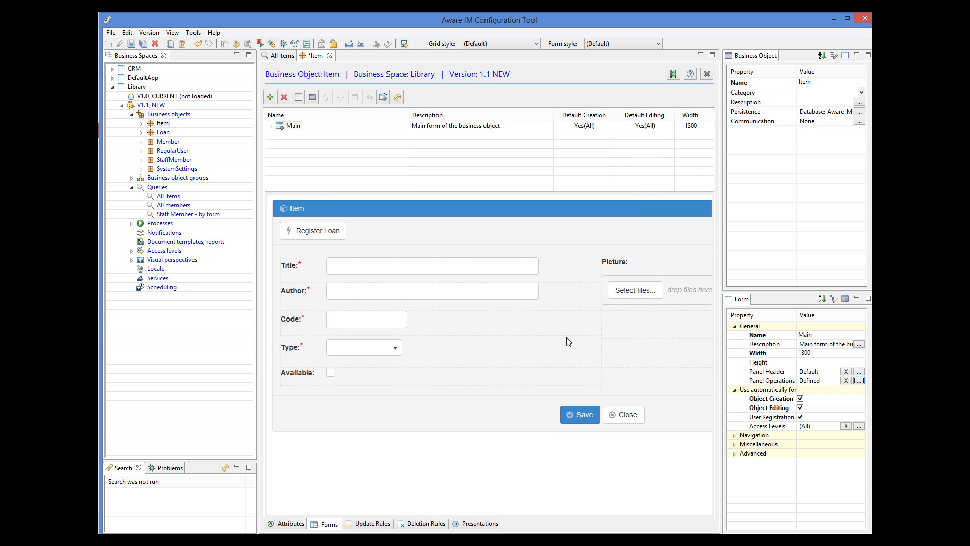
Step: Save the Item object, put Library V1.1 under test, and launch the administrator browser login
{"action": "left_click", "coordinate": [132, 44]}
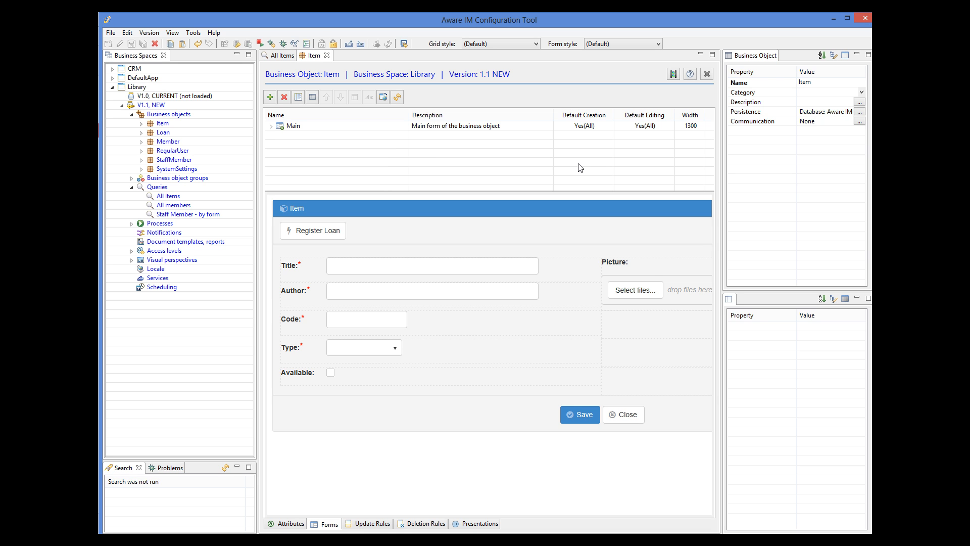
{"action": "right_click", "coordinate": [158, 106]}
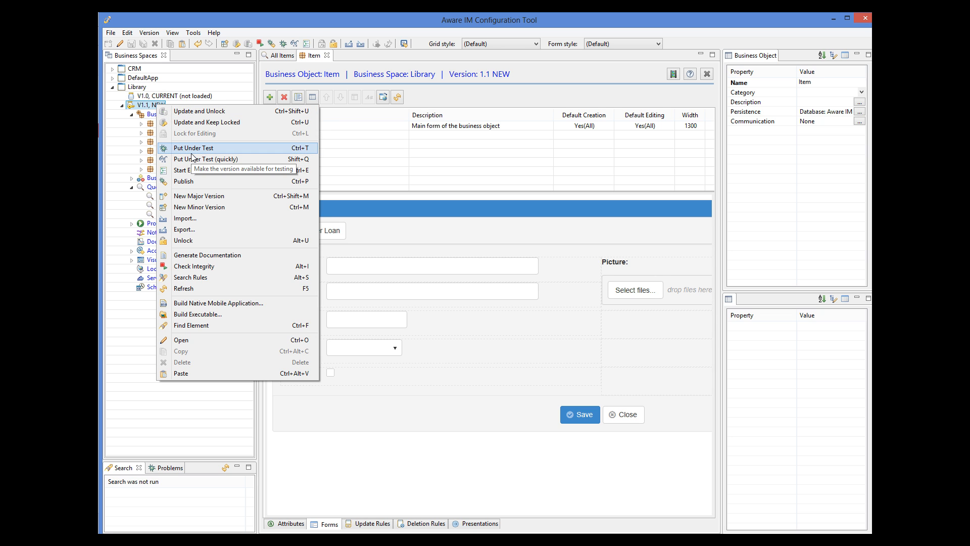
{"action": "left_click", "coordinate": [192, 155]}
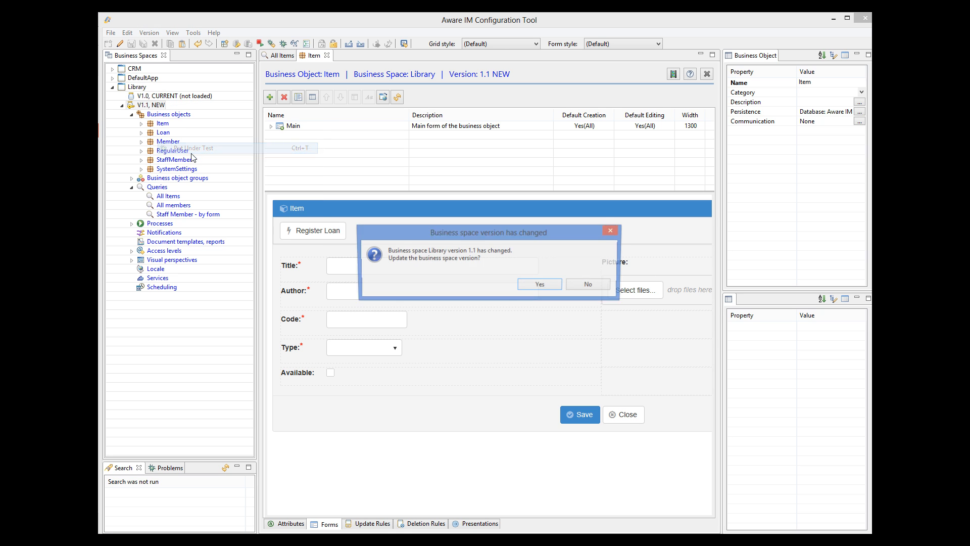
{"action": "left_click", "coordinate": [526, 283]}
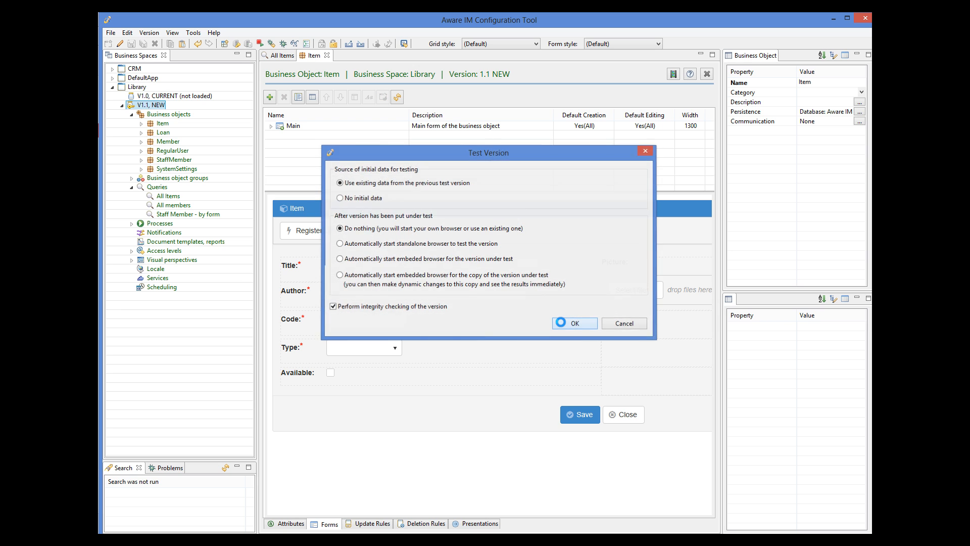
{"action": "left_click", "coordinate": [569, 322]}
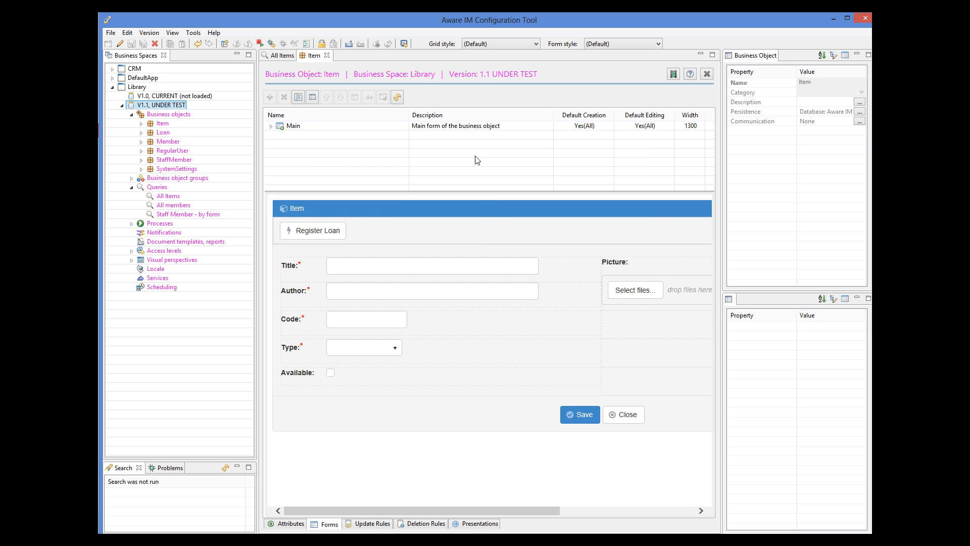
{"action": "left_click", "coordinate": [404, 45]}
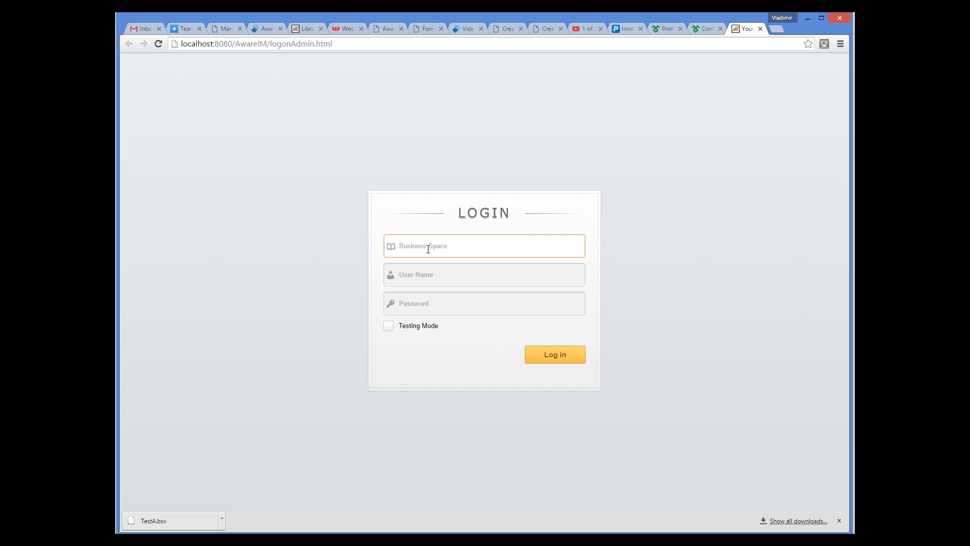
Step: Log into the Library business space in Testing Mode with the user name and password
{"action": "type", "text": "Li"}
{"action": "left_click", "coordinate": [409, 268]}
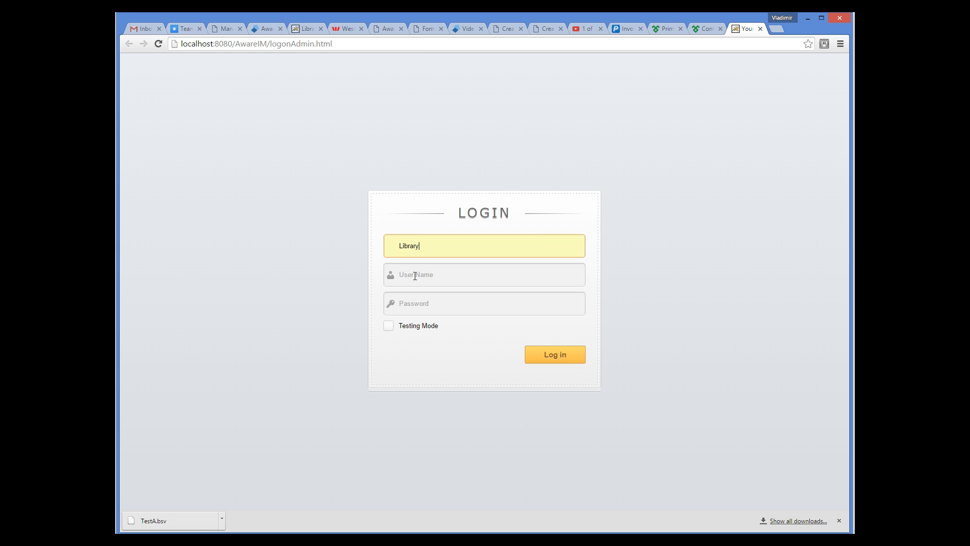
{"action": "left_click", "coordinate": [415, 276]}
{"action": "key", "text": "Tab"}
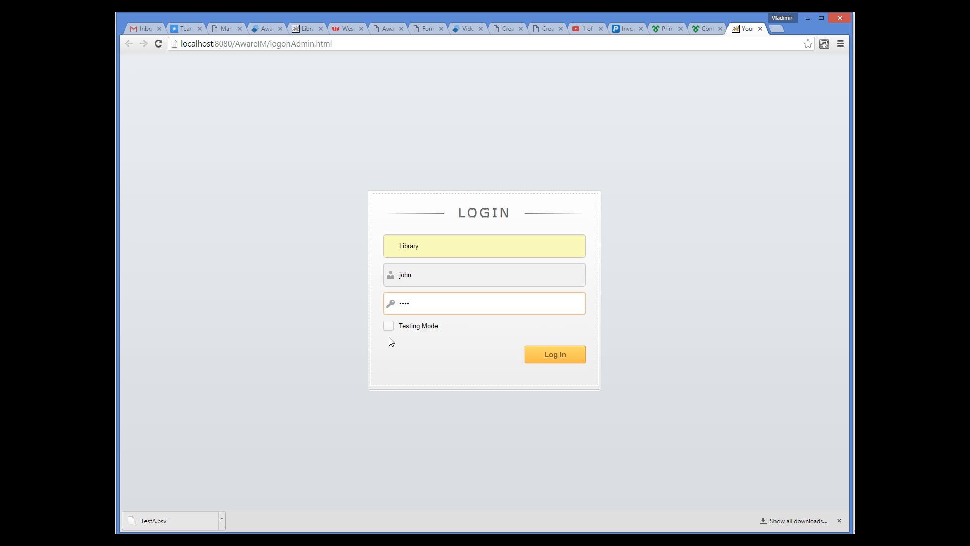
{"action": "left_click", "coordinate": [389, 326]}
{"action": "left_click", "coordinate": [528, 357]}
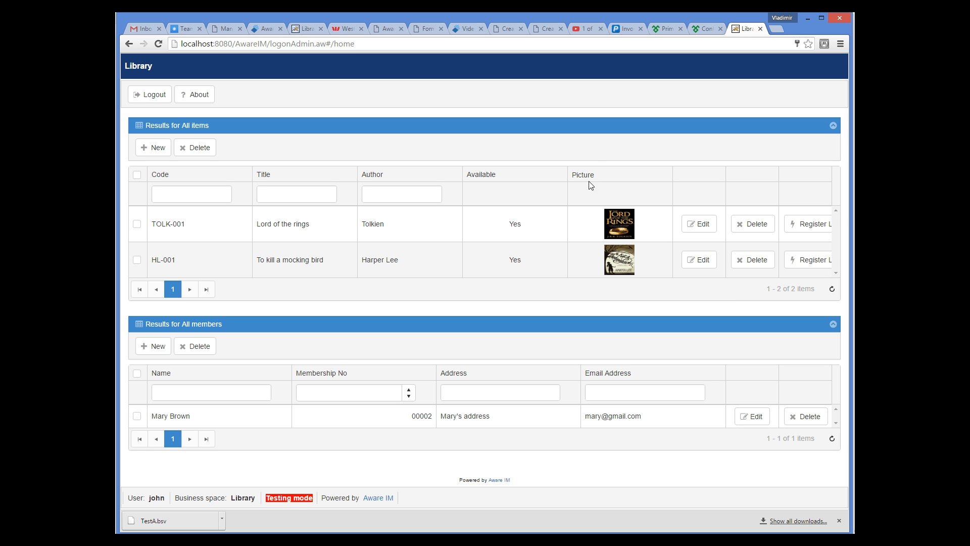
Step: Create a loan of Lord of the rings (TOLK-001) for the selected library member
{"action": "left_click", "coordinate": [823, 223]}
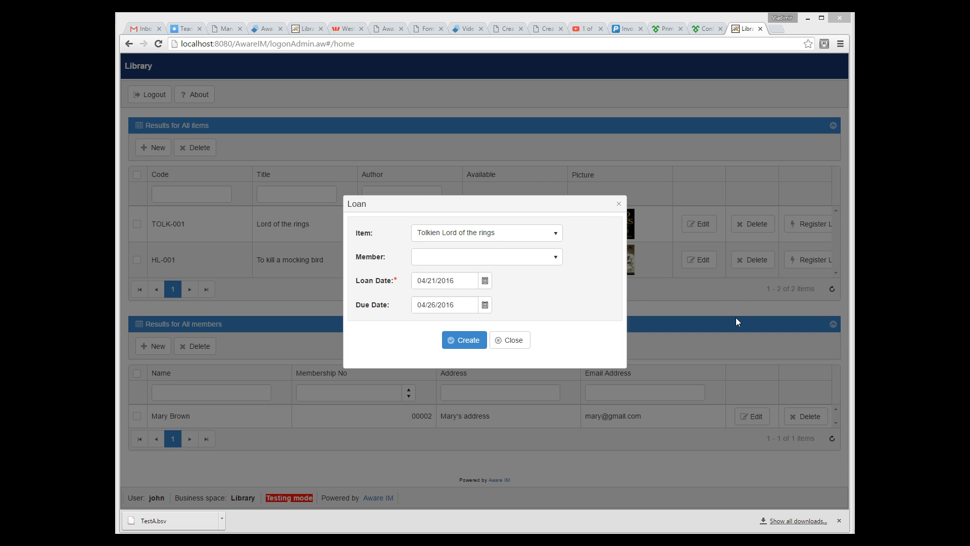
{"action": "left_click", "coordinate": [553, 262]}
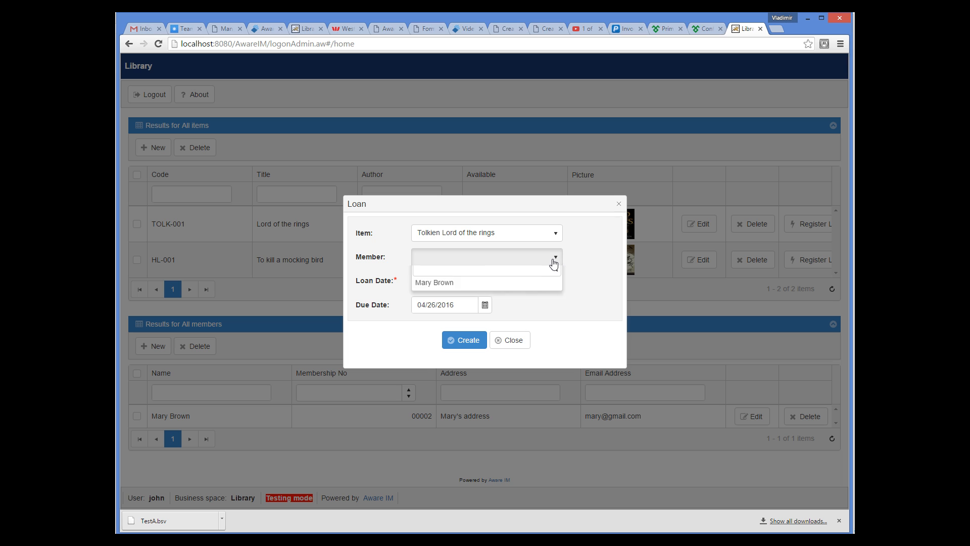
{"action": "left_click", "coordinate": [463, 294]}
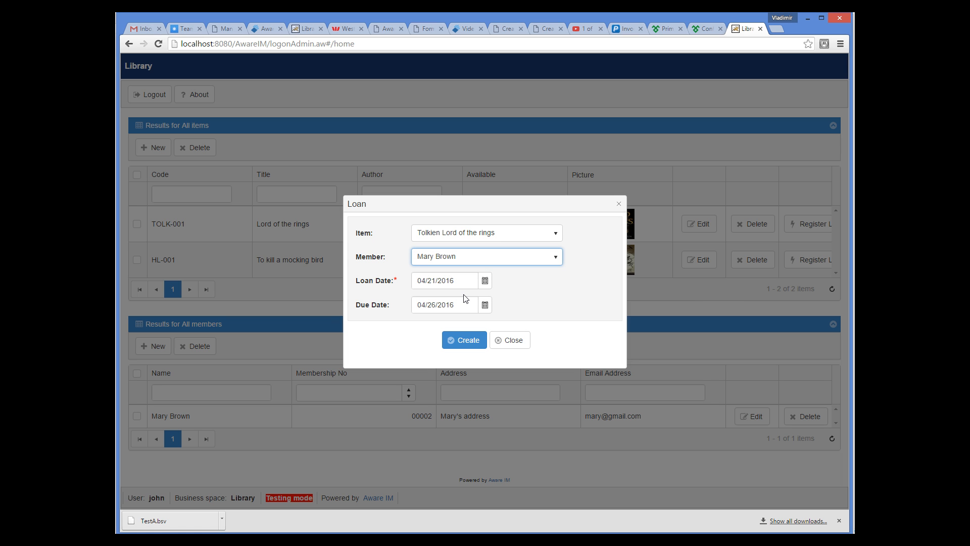
{"action": "left_click", "coordinate": [475, 341]}
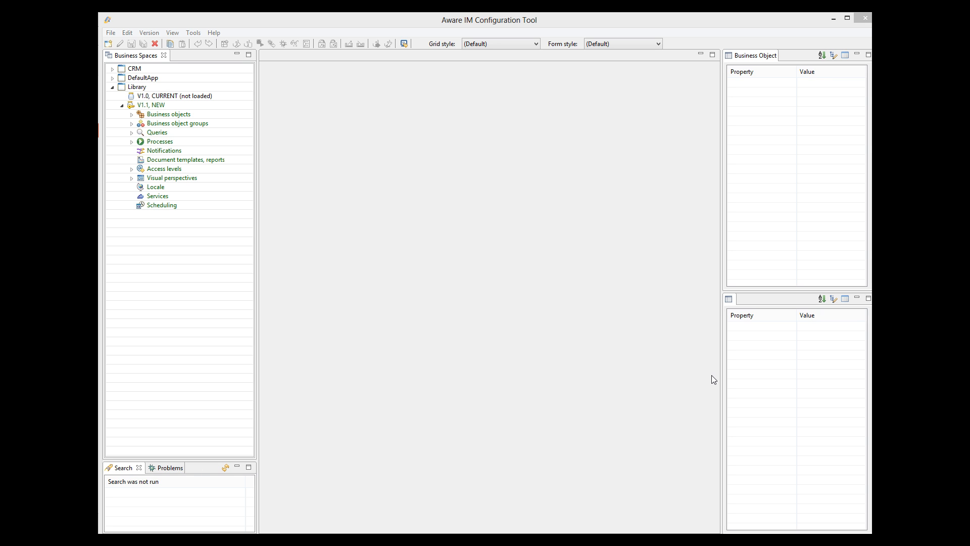
Step: Rename the All Items Register Loan operation to 'Borrow', confirm both dialogs, and save the query
{"action": "left_click", "coordinate": [132, 132]}
{"action": "double_click", "coordinate": [169, 142]}
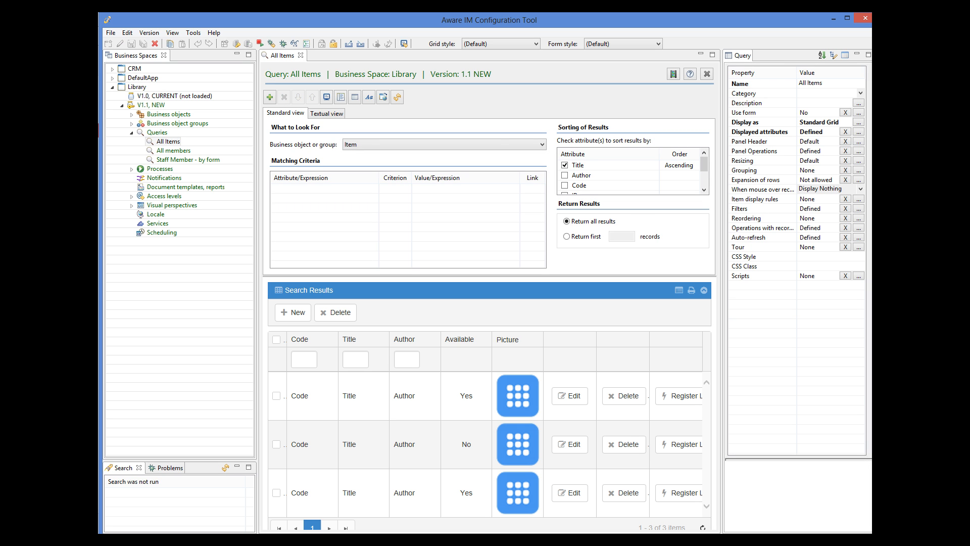
{"action": "left_click", "coordinate": [858, 228]}
{"action": "left_click", "coordinate": [332, 160]}
{"action": "left_click", "coordinate": [604, 115]}
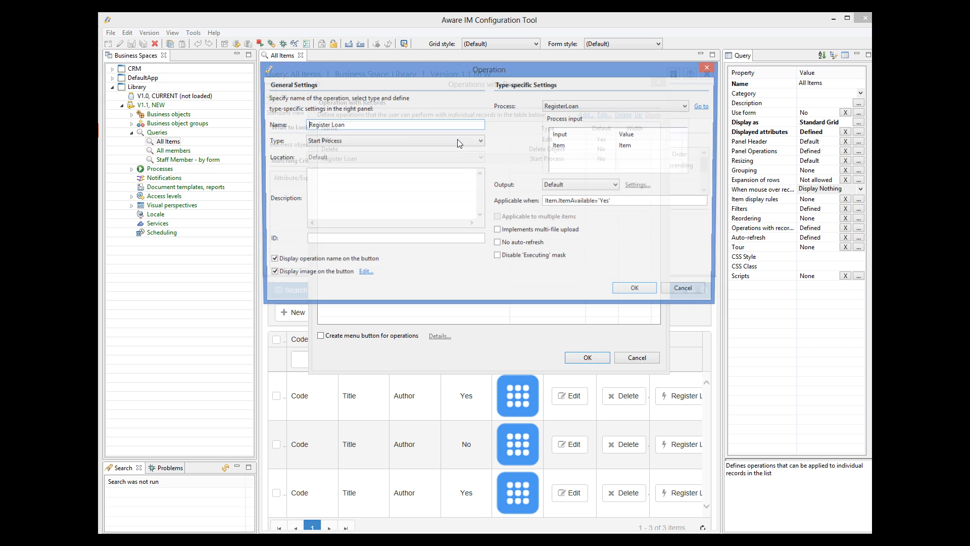
{"action": "triple_click", "coordinate": [346, 124]}
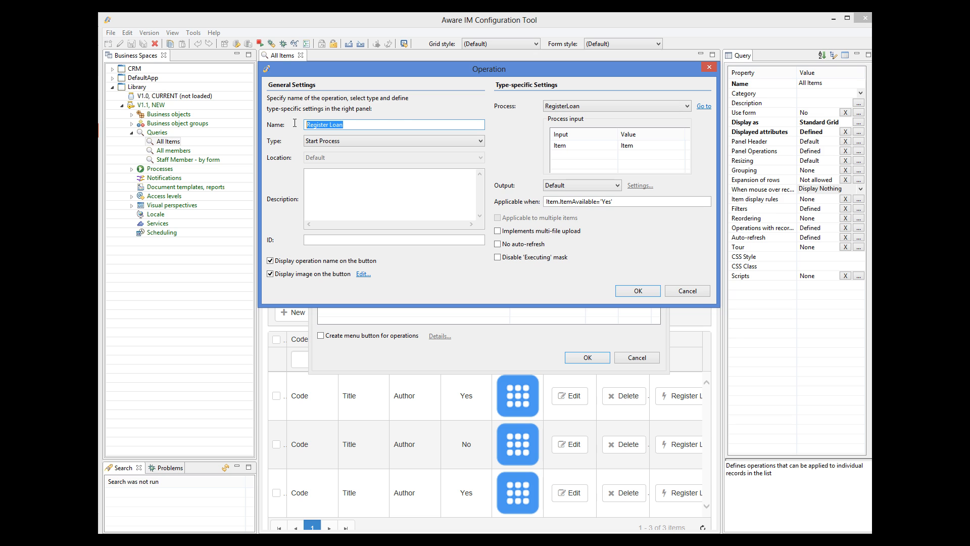
{"action": "type", "text": "Borrow"}
{"action": "left_click", "coordinate": [644, 295]}
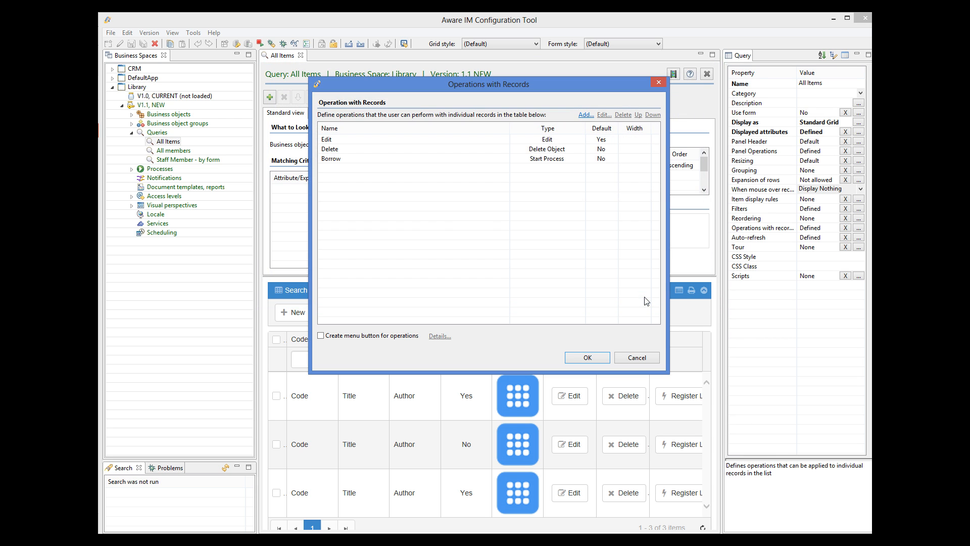
{"action": "left_click", "coordinate": [589, 354]}
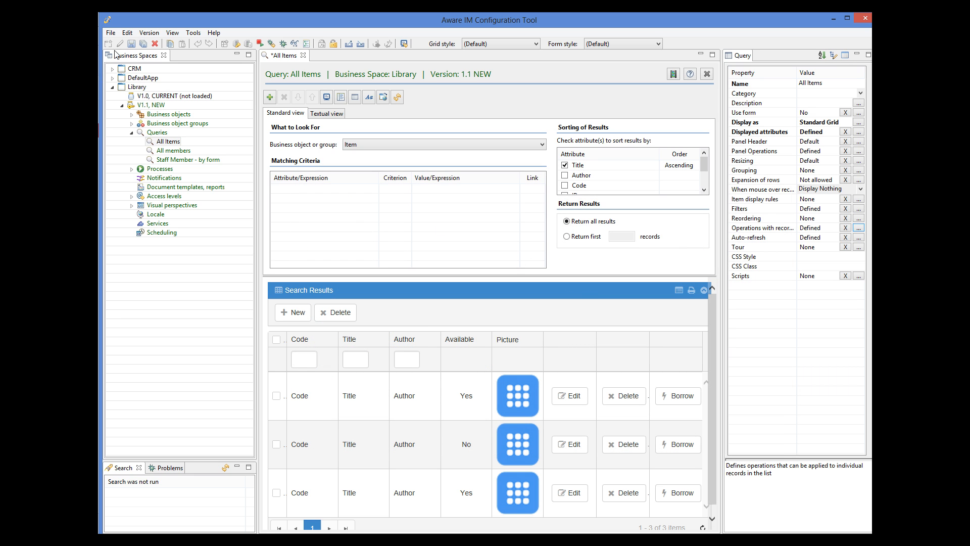
{"action": "left_click", "coordinate": [131, 44]}
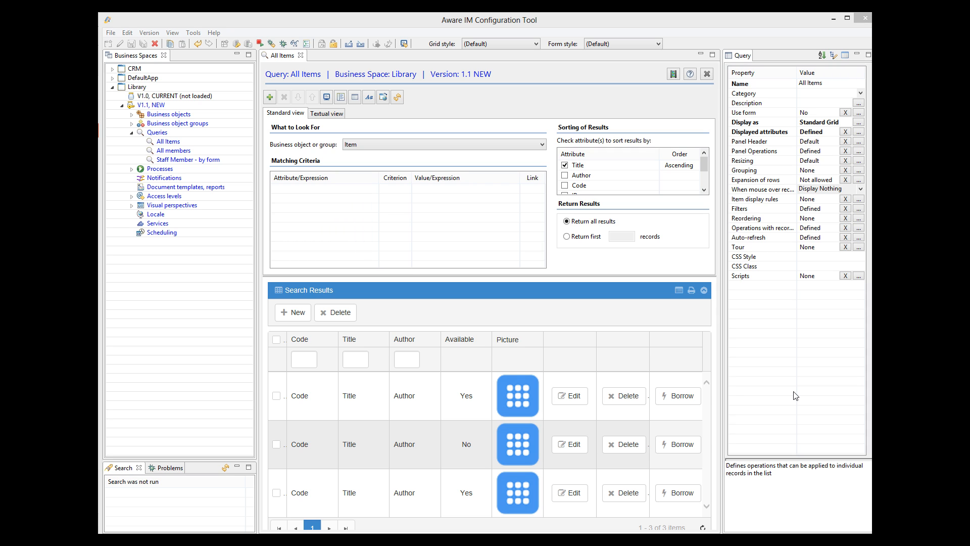
Step: Create a process named ReturnItem with Item selected as its input object
{"action": "double_click", "coordinate": [141, 132]}
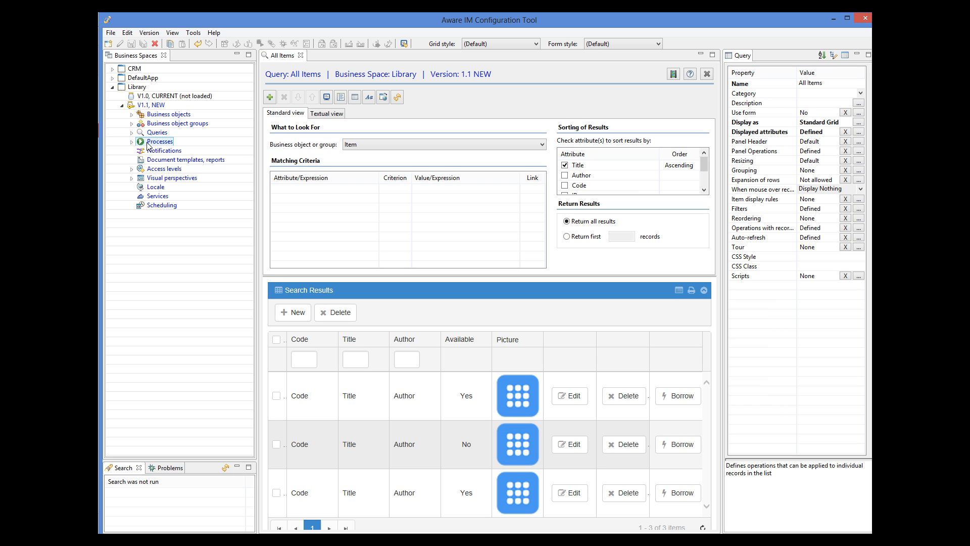
{"action": "right_click", "coordinate": [146, 146]}
{"action": "left_click", "coordinate": [187, 148]}
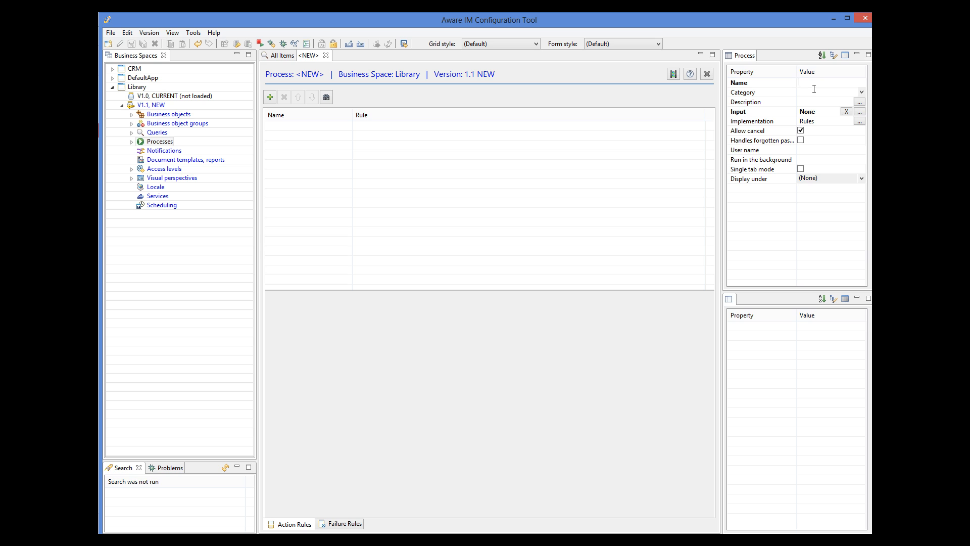
{"action": "type", "text": "ReturnItem"}
{"action": "left_click", "coordinate": [859, 111]}
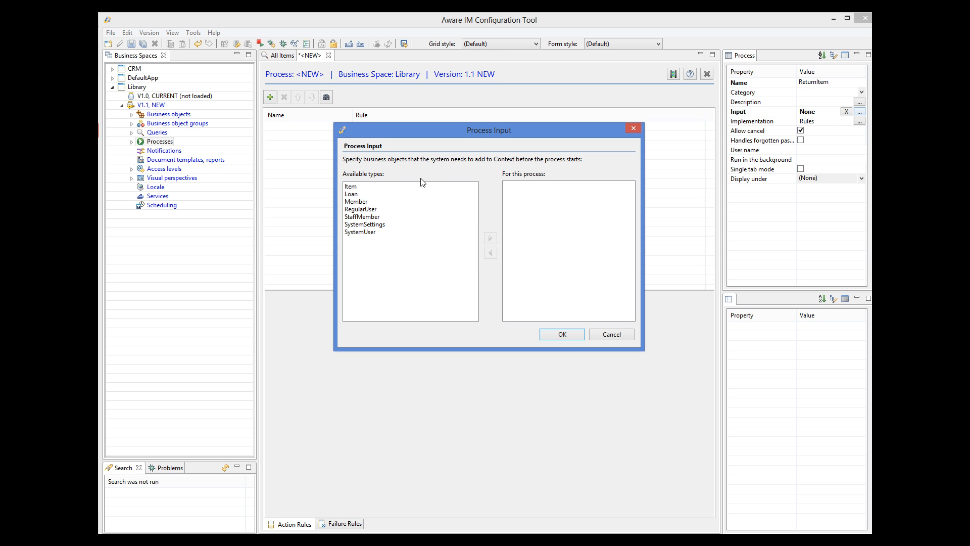
{"action": "left_click", "coordinate": [363, 187]}
{"action": "left_click", "coordinate": [490, 238]}
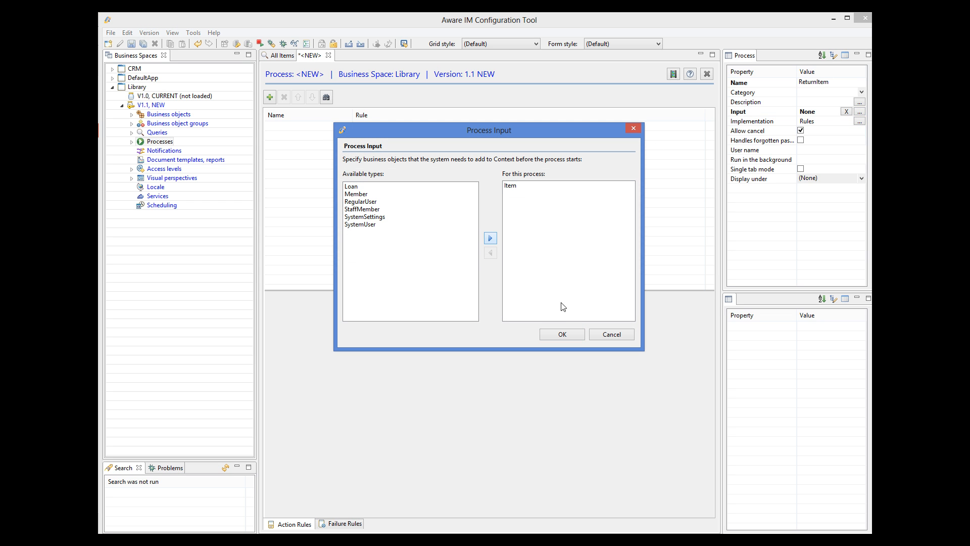
{"action": "left_click", "coordinate": [566, 335]}
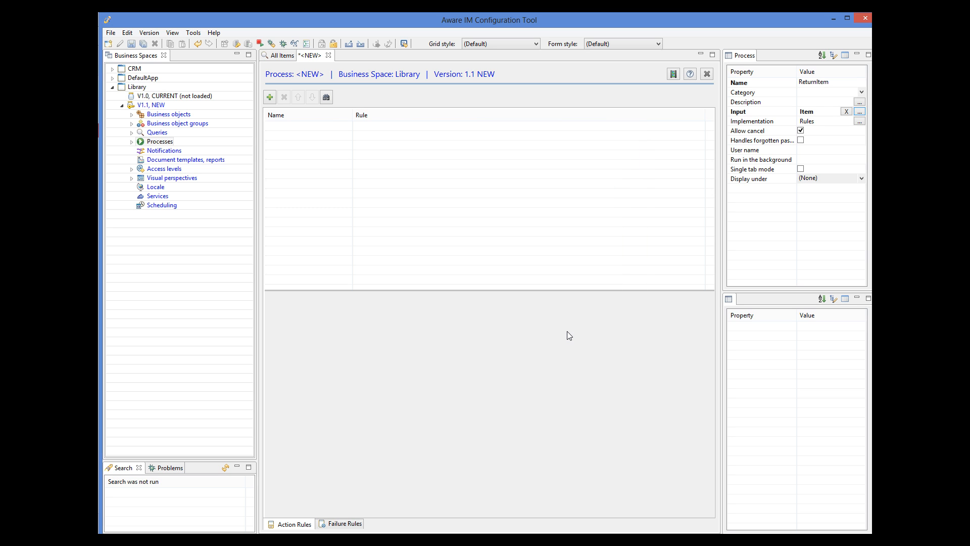
{"action": "left_click", "coordinate": [268, 97]}
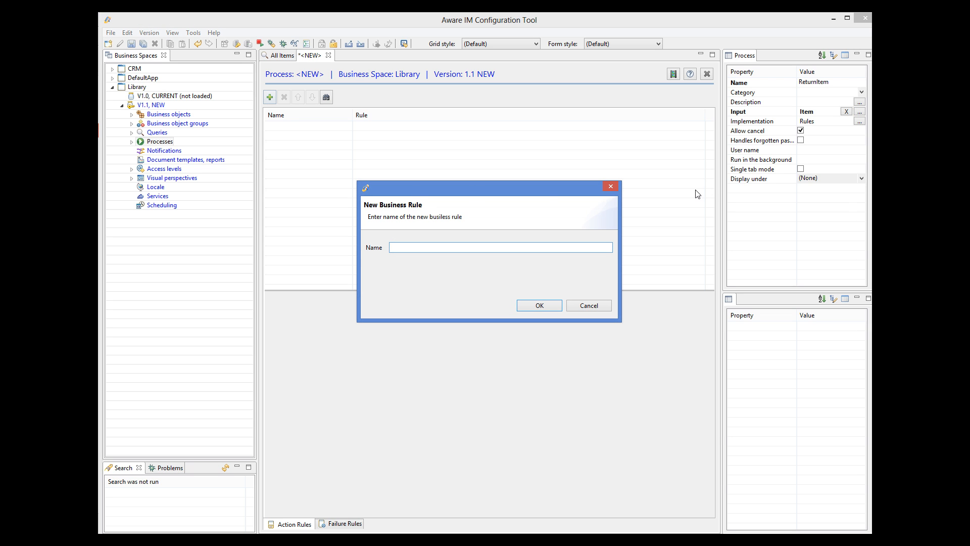
Step: Name the rule 'Find loan' and begin its action with FIND Loan WHERE Loan.Item=Item
{"action": "type", "text": "Find loan"}
{"action": "left_click", "coordinate": [540, 306]}
{"action": "left_click", "coordinate": [353, 431]}
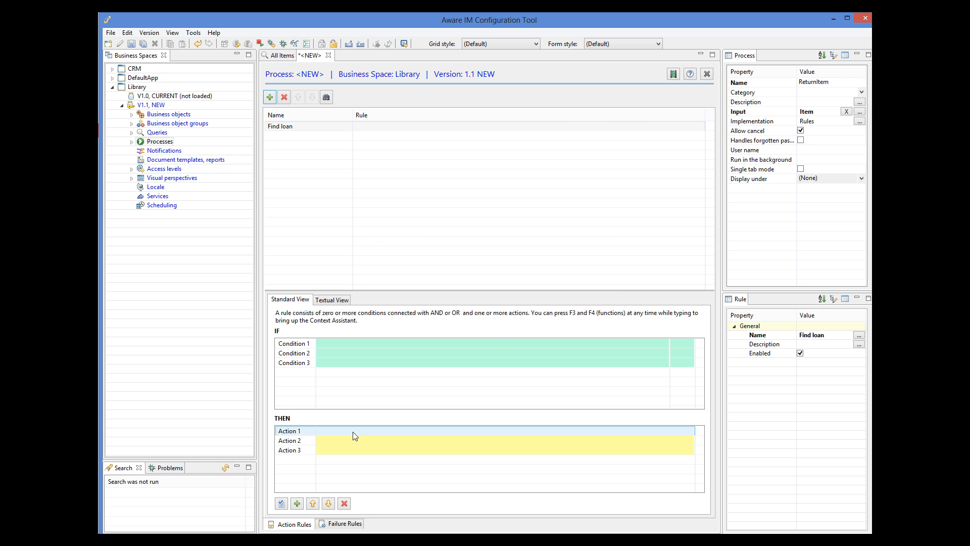
{"action": "type", "text": "FIND Loan WHERE"}
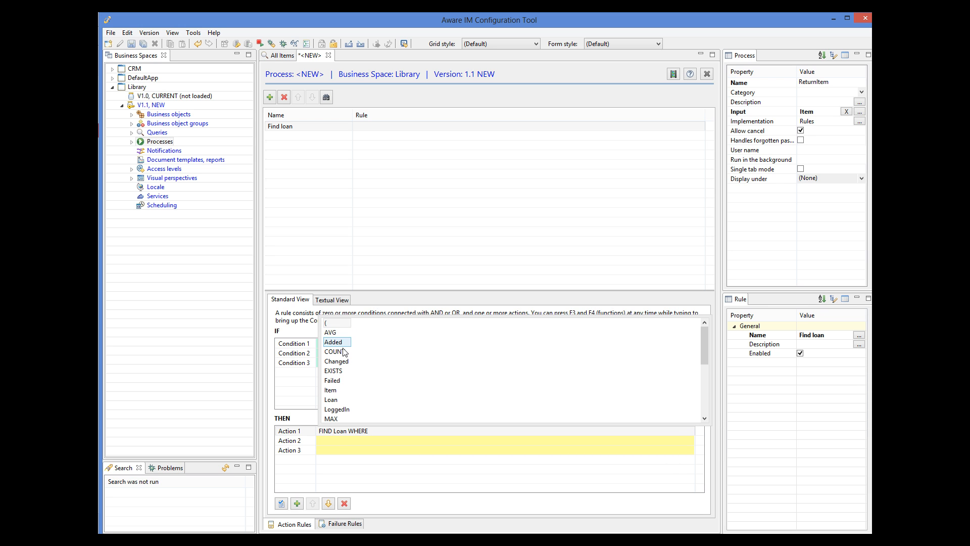
{"action": "double_click", "coordinate": [332, 400]}
{"action": "scroll", "coordinate": [494, 363], "scroll_direction": "down", "scroll_amount": 3}
{"action": "double_click", "coordinate": [347, 381]}
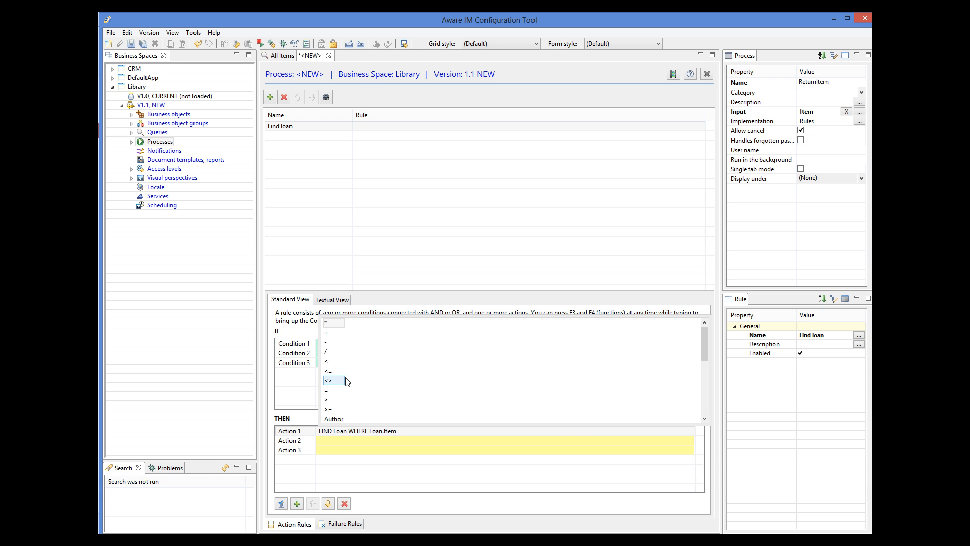
{"action": "double_click", "coordinate": [349, 389]}
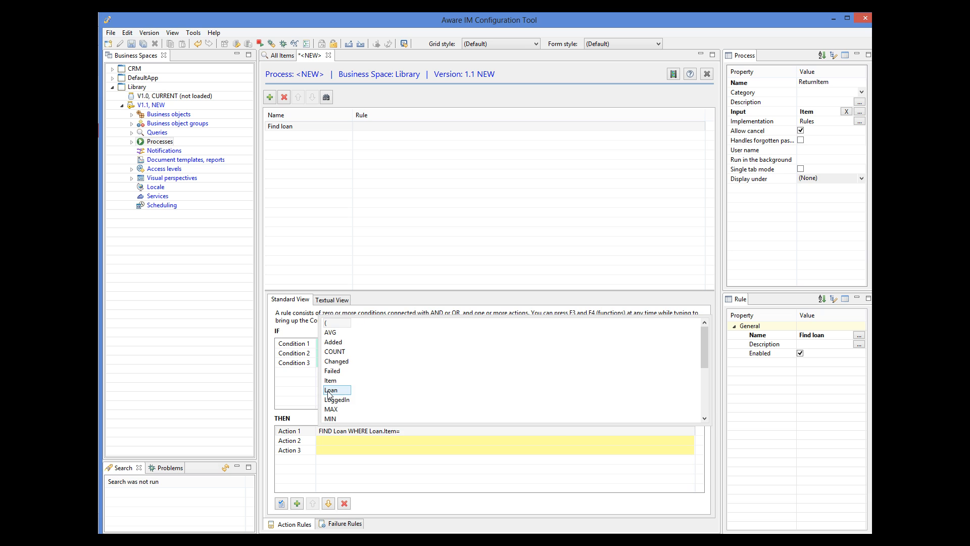
{"action": "double_click", "coordinate": [349, 380]}
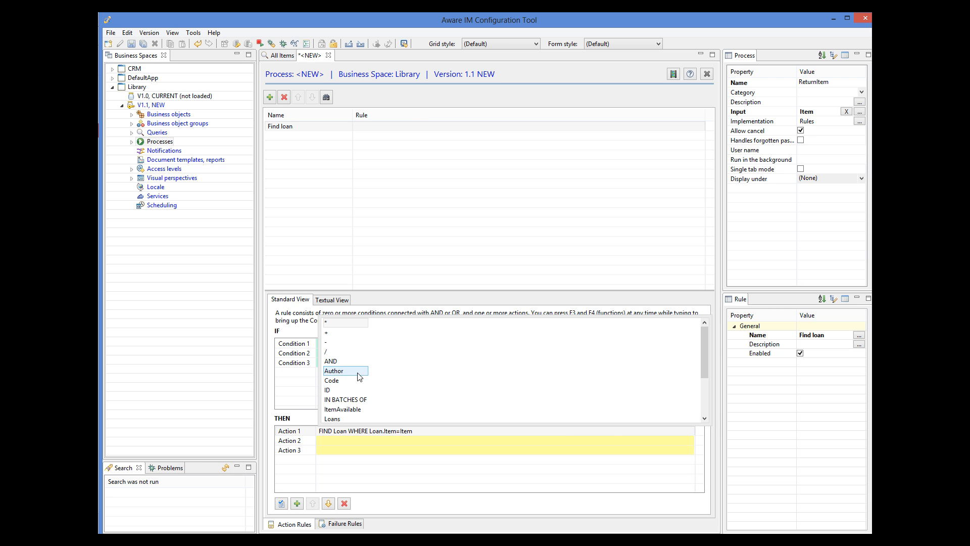
Step: Extend the action with AND Loan.Status='CURRENT' and finish editing it
{"action": "double_click", "coordinate": [355, 362]}
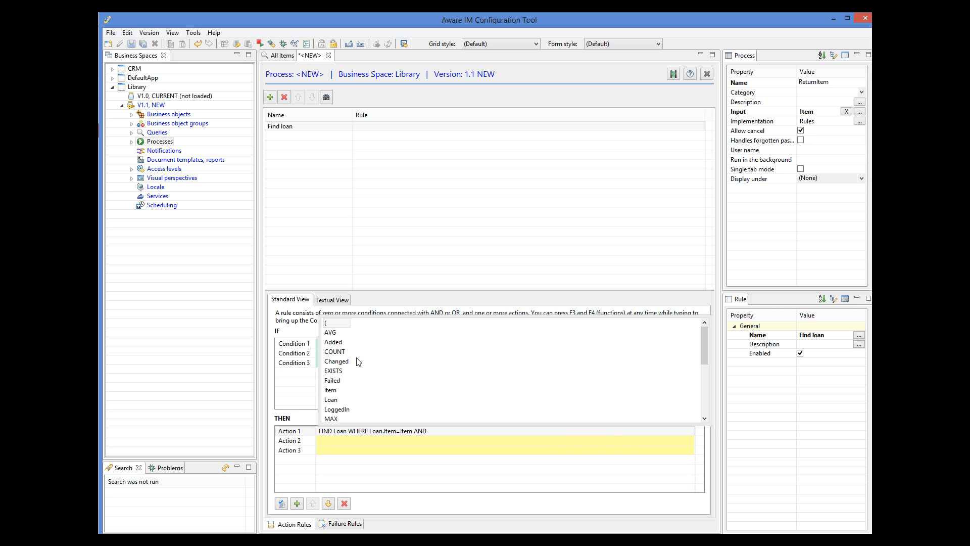
{"action": "double_click", "coordinate": [335, 400]}
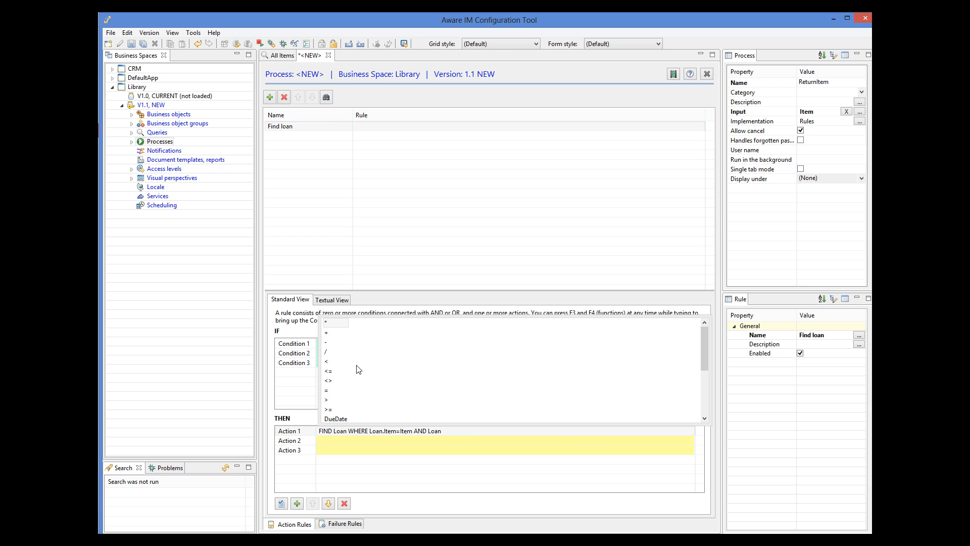
{"action": "scroll", "coordinate": [507, 369], "scroll_direction": "down", "scroll_amount": 4}
{"action": "left_click", "coordinate": [328, 411]}
{"action": "double_click", "coordinate": [328, 410]}
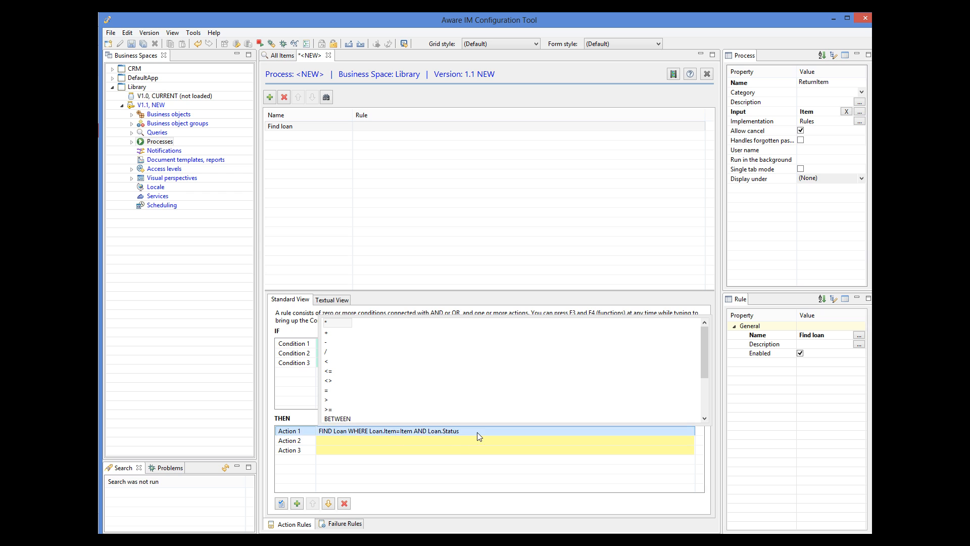
{"action": "left_click", "coordinate": [478, 433]}
{"action": "type", "text": "="}
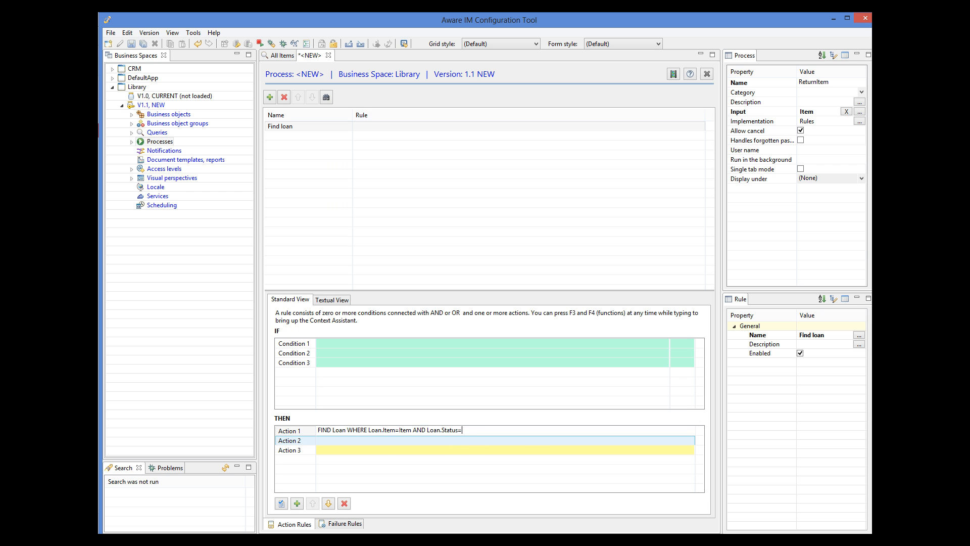
{"action": "left_click", "coordinate": [348, 326]}
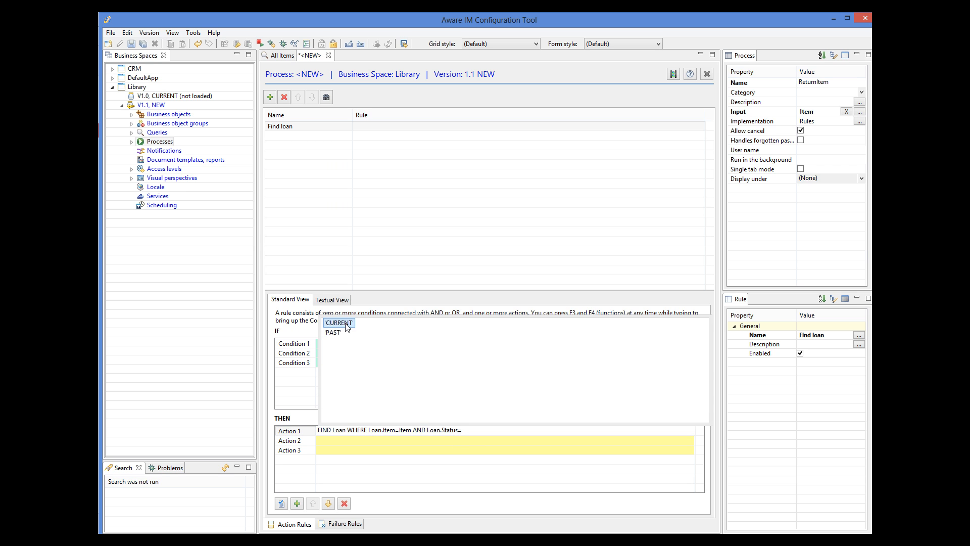
{"action": "double_click", "coordinate": [348, 326]}
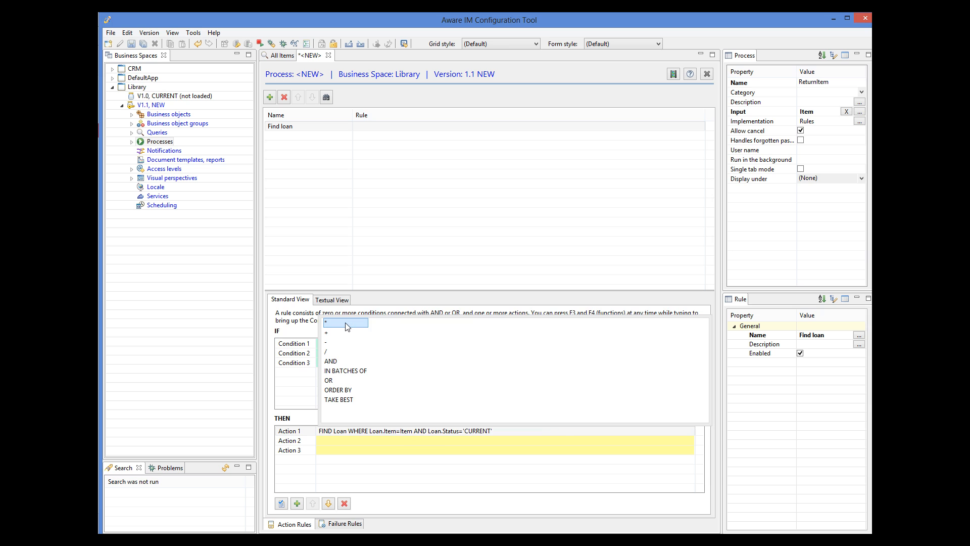
{"action": "left_click", "coordinate": [496, 432]}
{"action": "key", "text": "Return"}
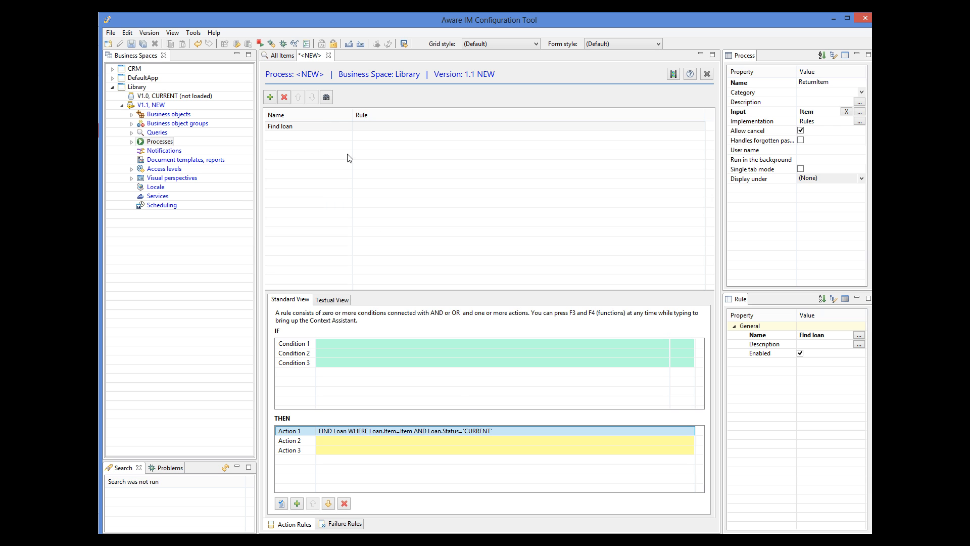
Step: Add a 'Change status' rule with action Loan.Status='PAST', then save ReturnItem
{"action": "left_click", "coordinate": [269, 99]}
{"action": "type", "text": "Change status"}
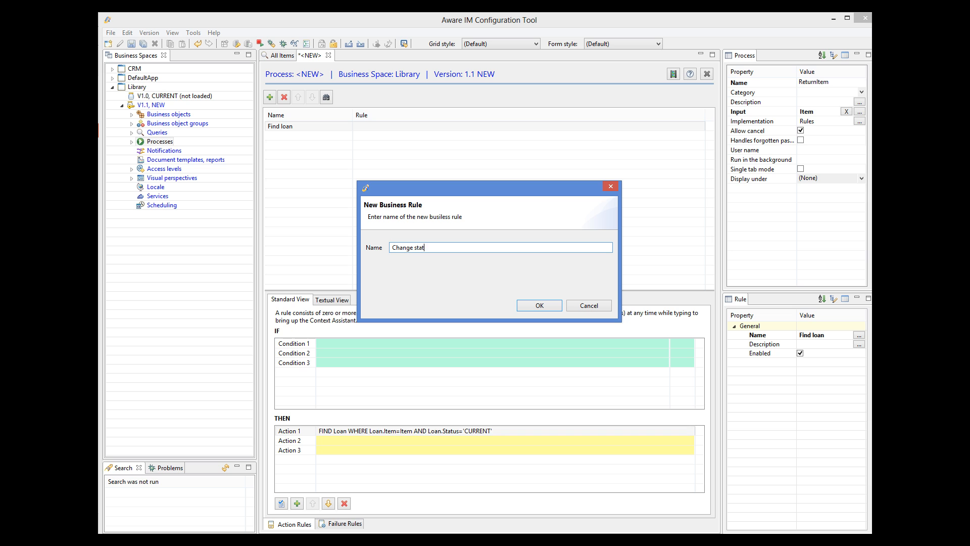
{"action": "left_click", "coordinate": [539, 305]}
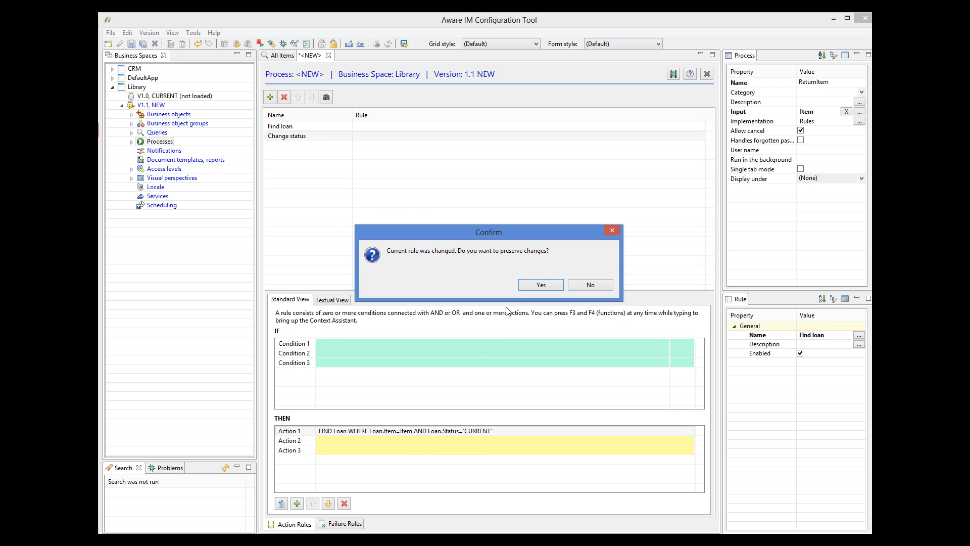
{"action": "left_click", "coordinate": [541, 284]}
{"action": "left_click", "coordinate": [356, 433]}
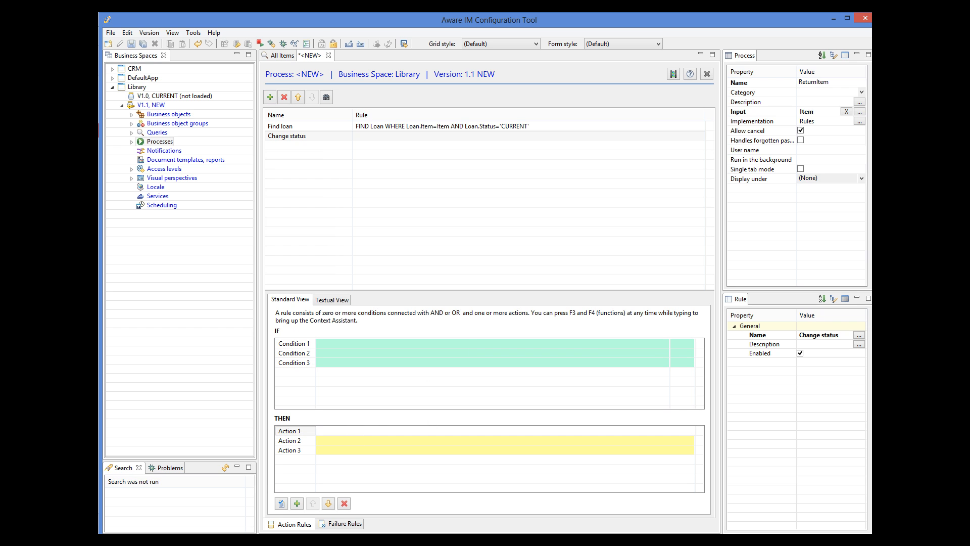
{"action": "type", "text": "Loan.Status='PAST'"}
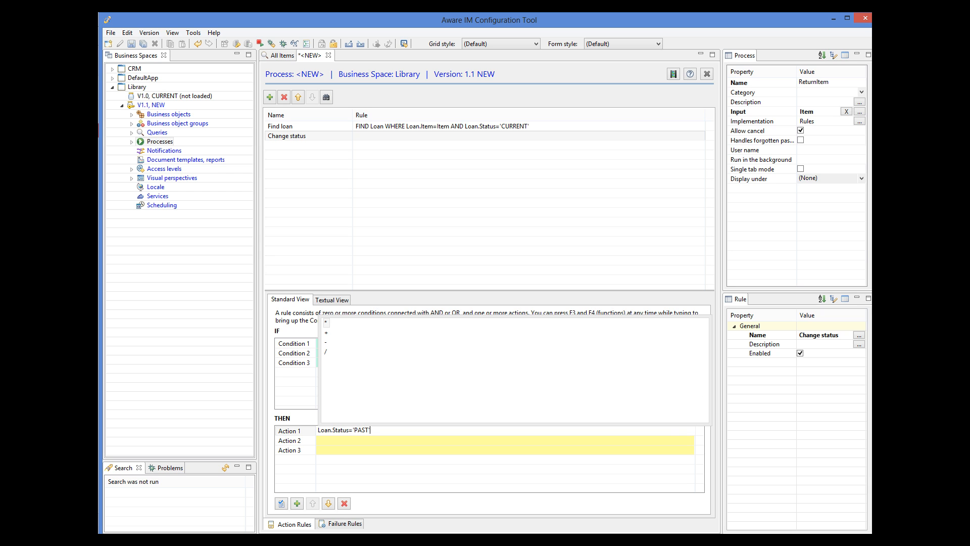
{"action": "key", "text": "Escape"}
{"action": "key", "text": "Return"}
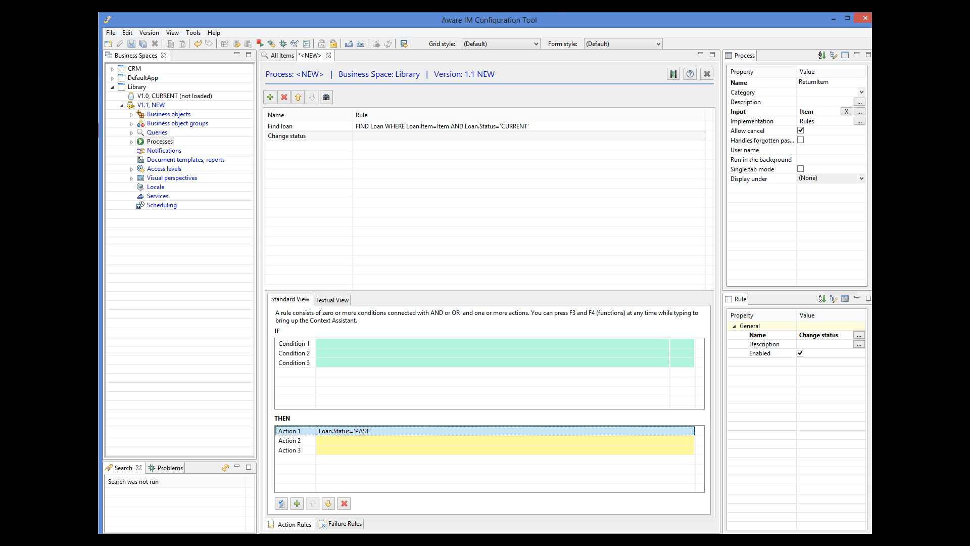
{"action": "left_click", "coordinate": [132, 44]}
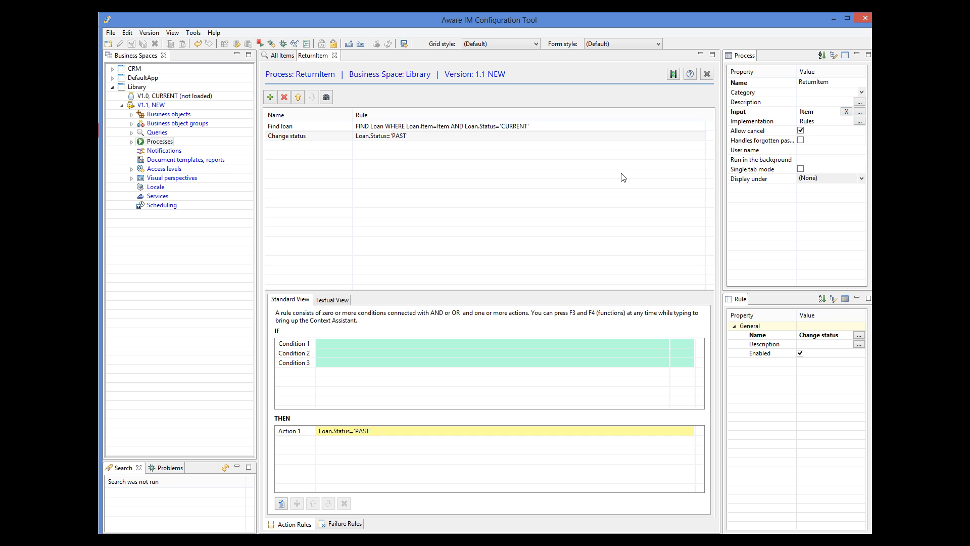
Step: Add a 'Return' record operation to All Items that starts the ReturnItem process
{"action": "left_click", "coordinate": [132, 133]}
{"action": "double_click", "coordinate": [169, 142]}
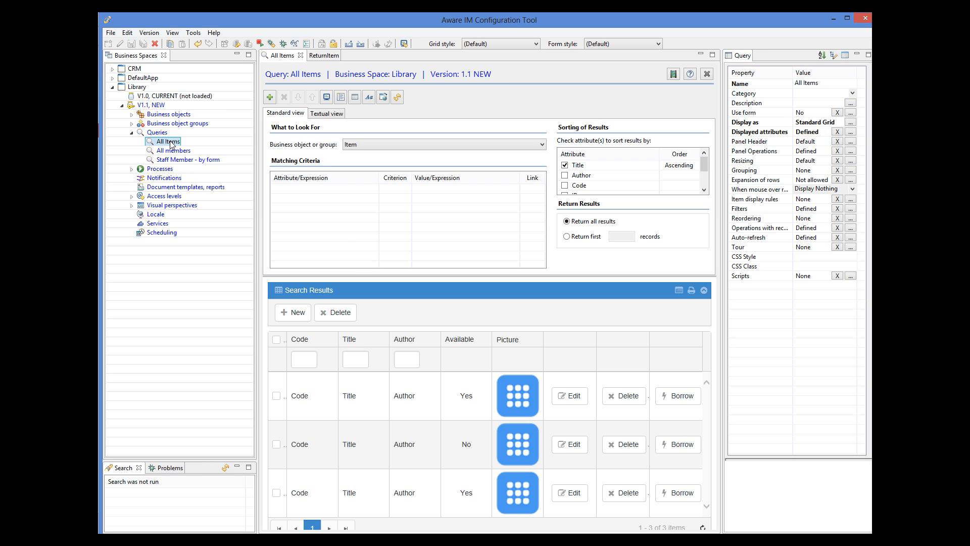
{"action": "left_click", "coordinate": [851, 228]}
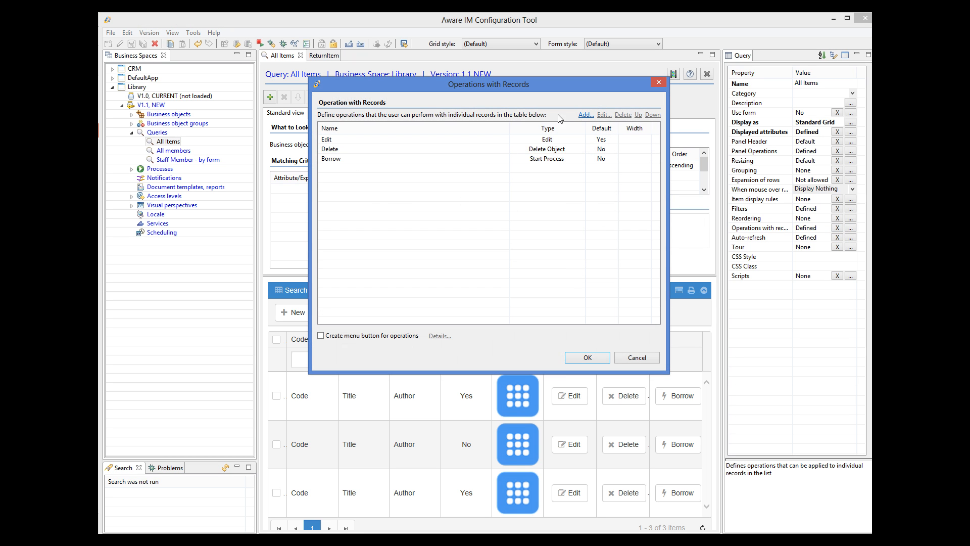
{"action": "left_click", "coordinate": [585, 115]}
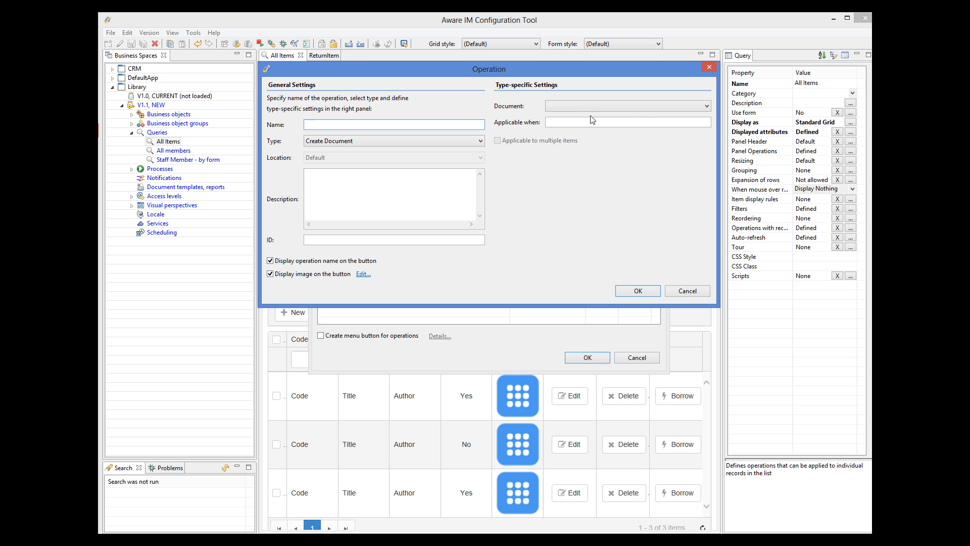
{"action": "type", "text": "Return"}
{"action": "left_click", "coordinate": [384, 142]}
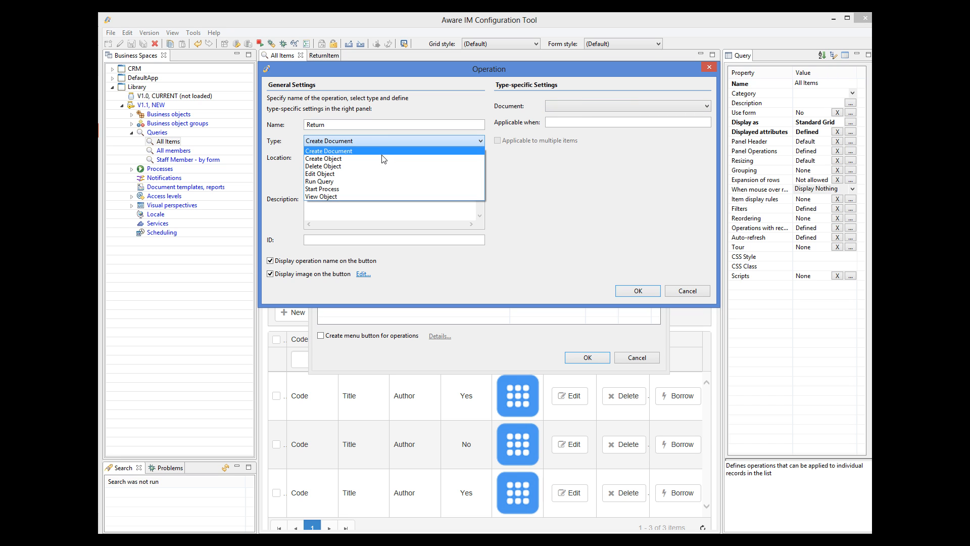
{"action": "left_click", "coordinate": [354, 189]}
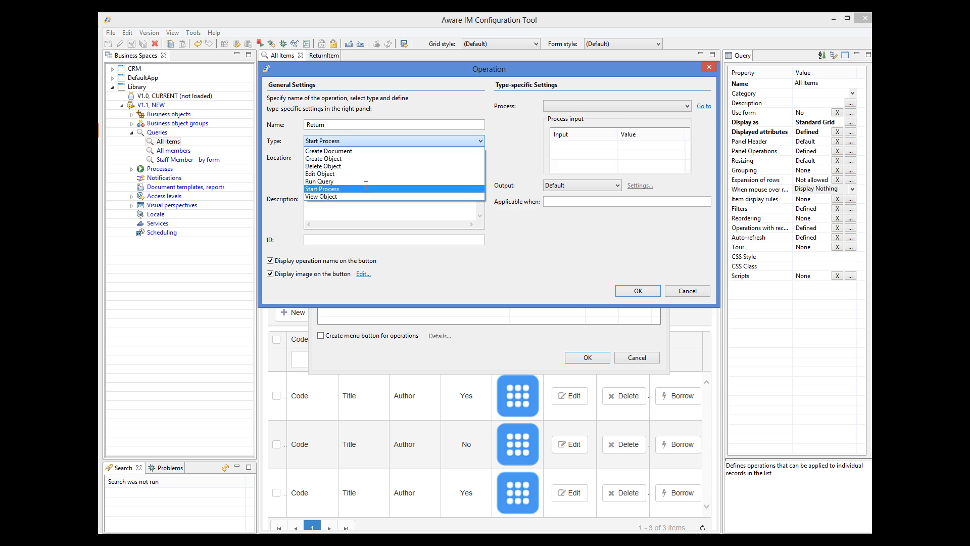
{"action": "left_click", "coordinate": [619, 104]}
{"action": "left_click", "coordinate": [580, 125]}
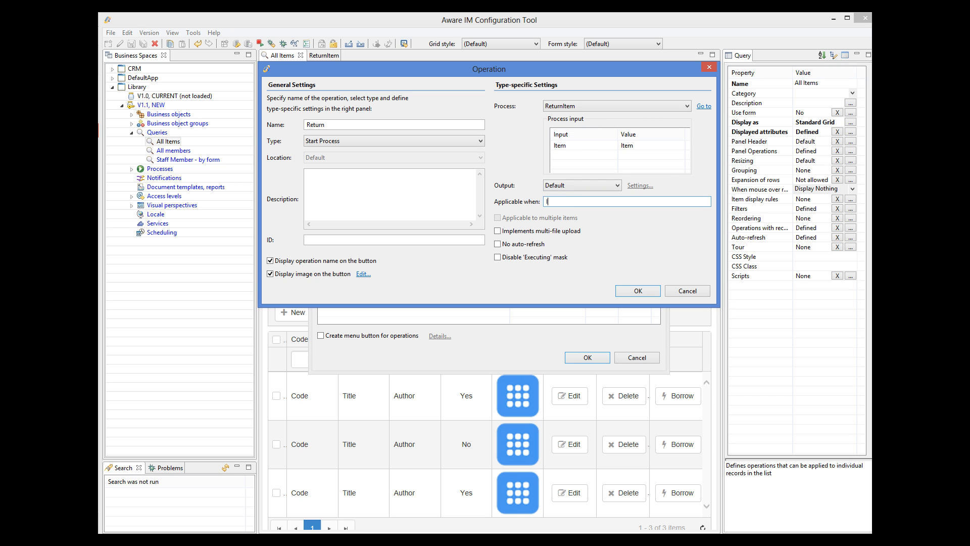
Step: Make Return applicable when Item.ItemAvailable='No', confirm the dialogs, and save the query
{"action": "double_click", "coordinate": [557, 217]}
{"action": "type", "text": "."}
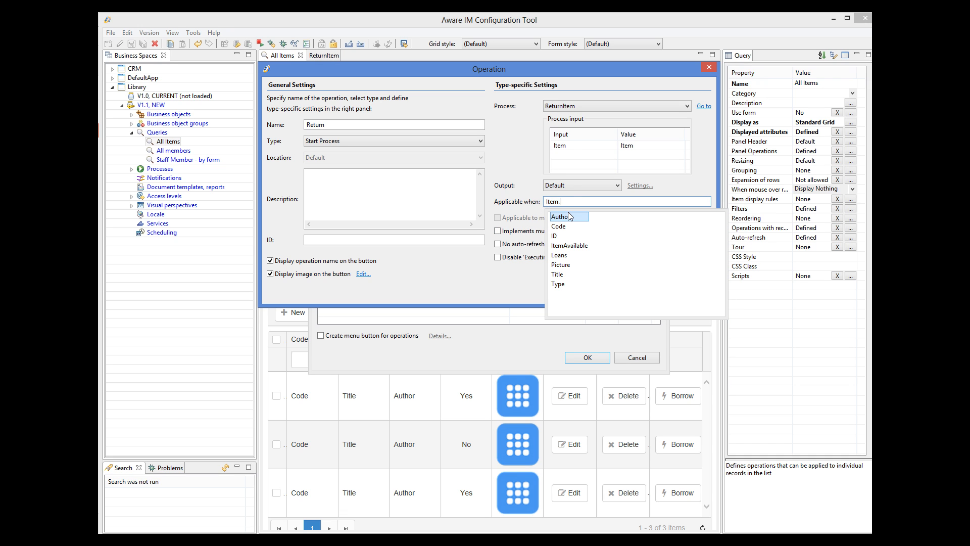
{"action": "double_click", "coordinate": [588, 247]}
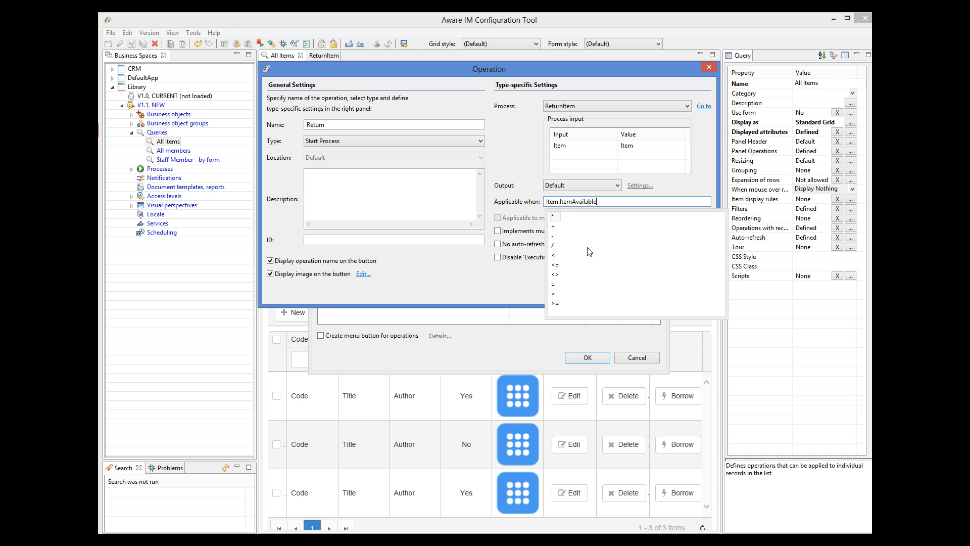
{"action": "type", "text": "="}
{"action": "double_click", "coordinate": [559, 217]}
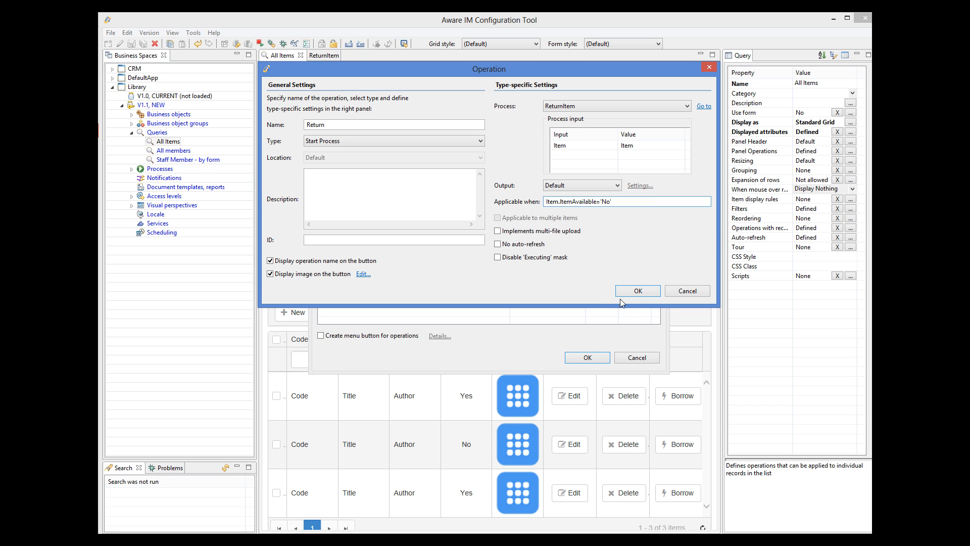
{"action": "left_click", "coordinate": [638, 292]}
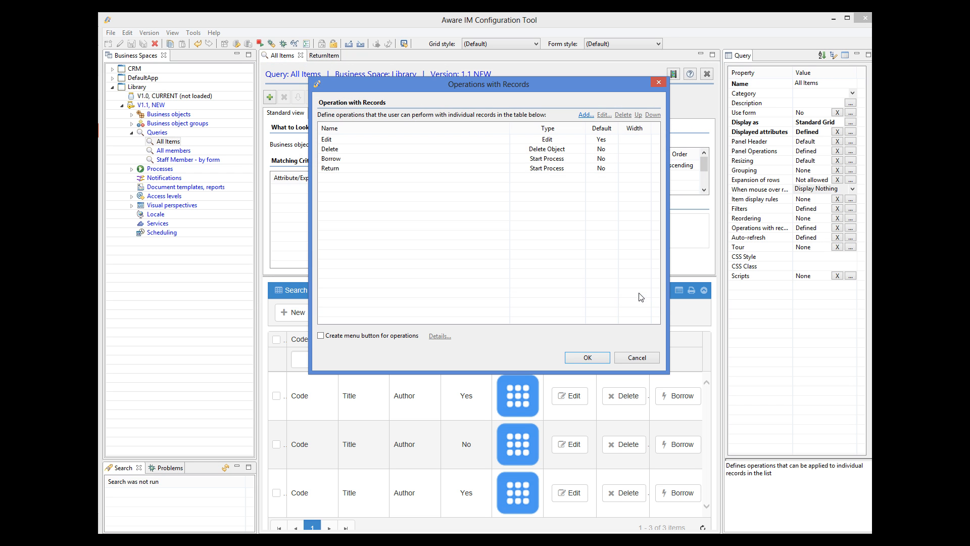
{"action": "left_click", "coordinate": [577, 359]}
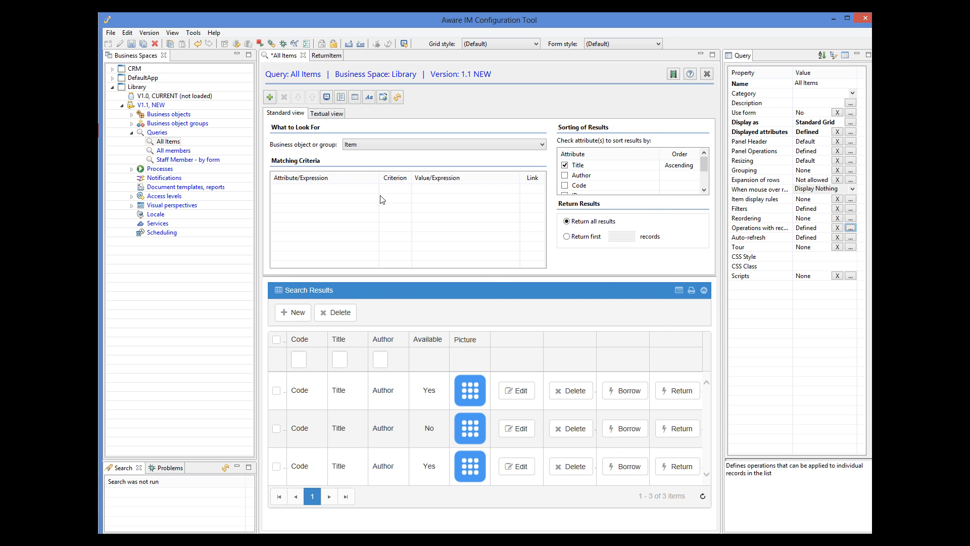
{"action": "left_click", "coordinate": [131, 43]}
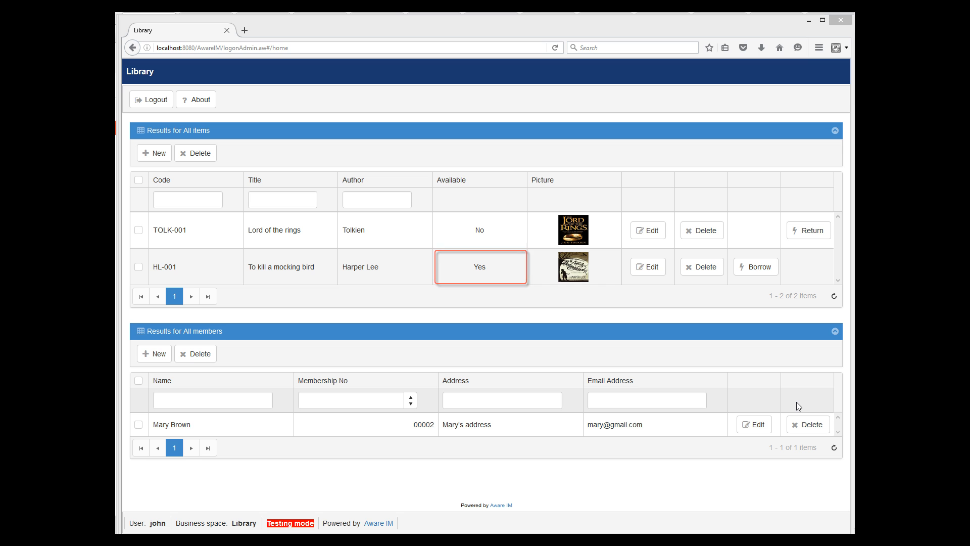
Step: Return 'Lord of the rings' (TOLK-001), then check in the member's record that the loan now shows PAST
{"action": "left_click", "coordinate": [763, 426]}
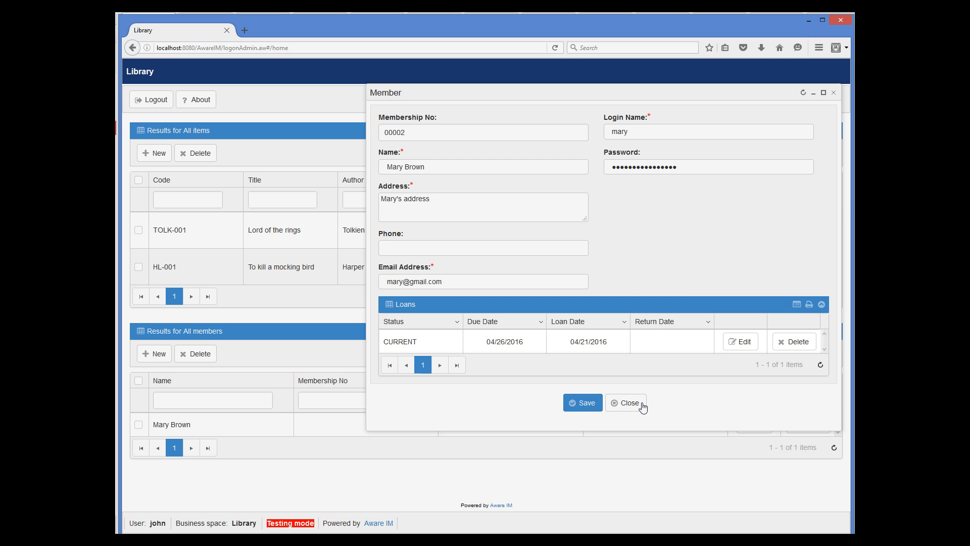
{"action": "left_click", "coordinate": [640, 404]}
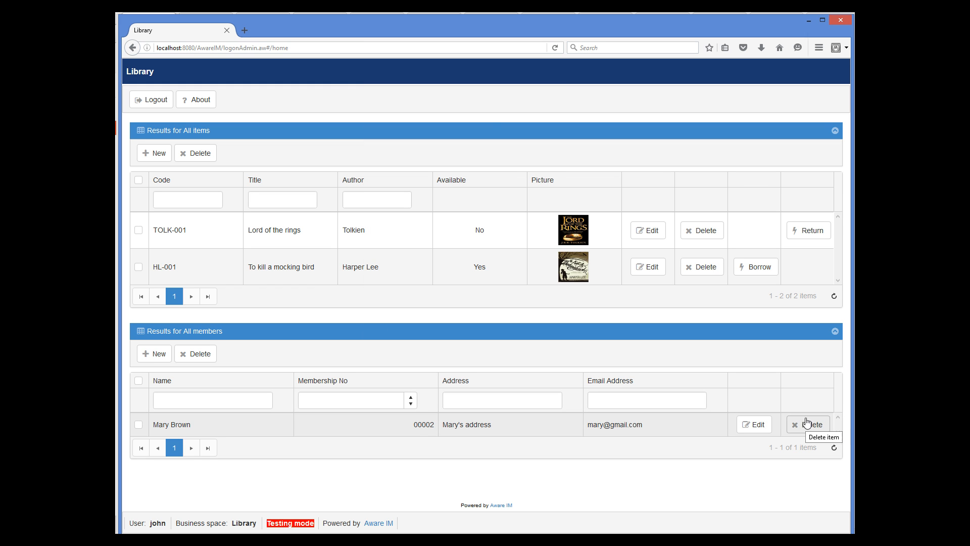
{"action": "left_click", "coordinate": [807, 233]}
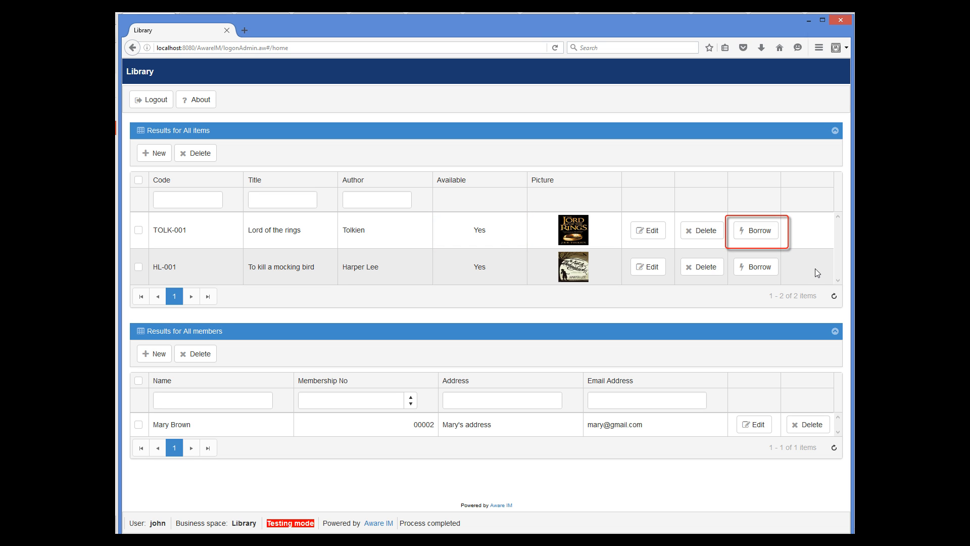
{"action": "left_click", "coordinate": [754, 431]}
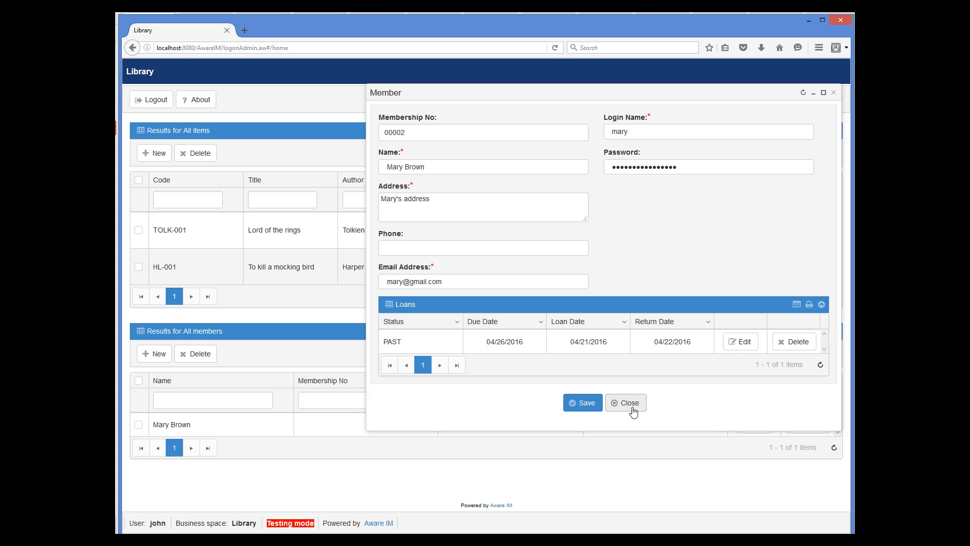
{"action": "left_click", "coordinate": [634, 412]}
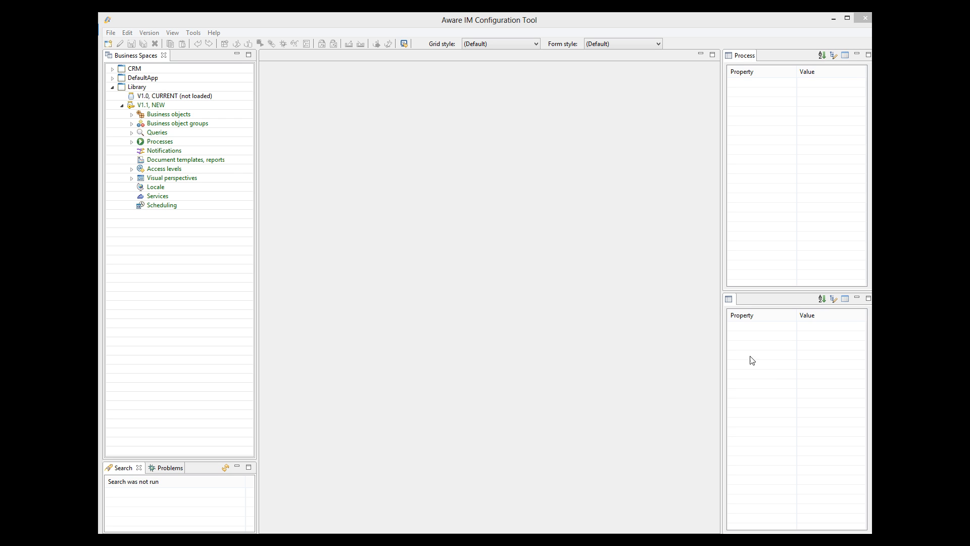
Step: Add an outgoing email notification named OverdueLoanEmail and save it
{"action": "right_click", "coordinate": [167, 151]}
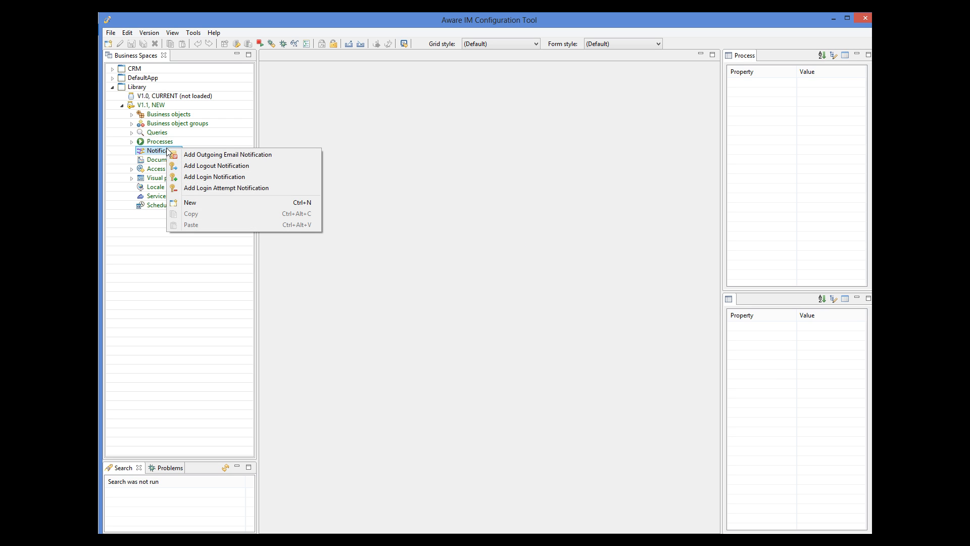
{"action": "left_click", "coordinate": [179, 154]}
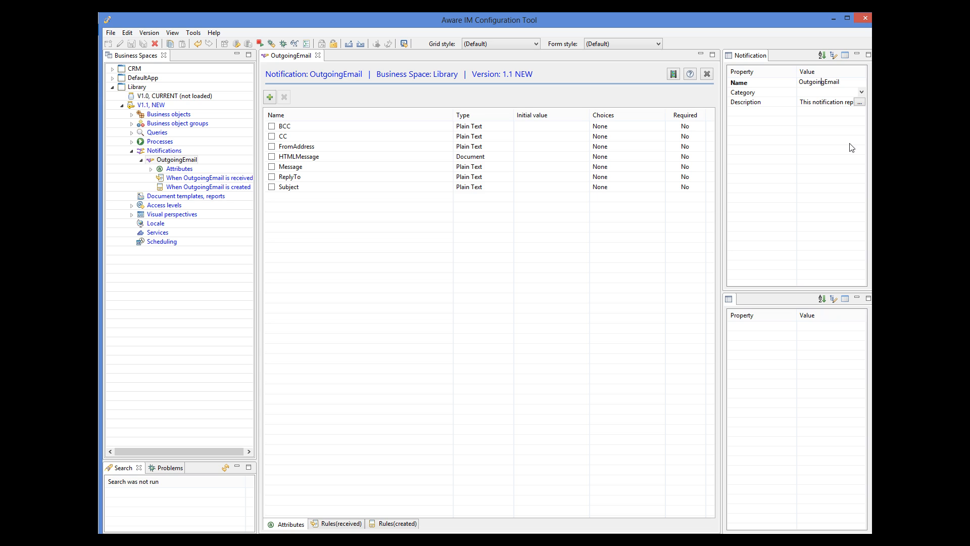
{"action": "key", "text": "BackSpace"}
{"action": "key", "text": "BackSpace"}
{"action": "key", "text": "BackSpace"}
{"action": "key", "text": "BackSpace"}
{"action": "key", "text": "BackSpace"}
{"action": "key", "text": "BackSpace"}
{"action": "key", "text": "BackSpace"}
{"action": "type", "text": "verdueLoan"}
{"action": "left_click", "coordinate": [131, 44]}
Step: Give the Subject attribute the initial value 'Overdue Loan'
{"action": "left_click", "coordinate": [290, 189]}
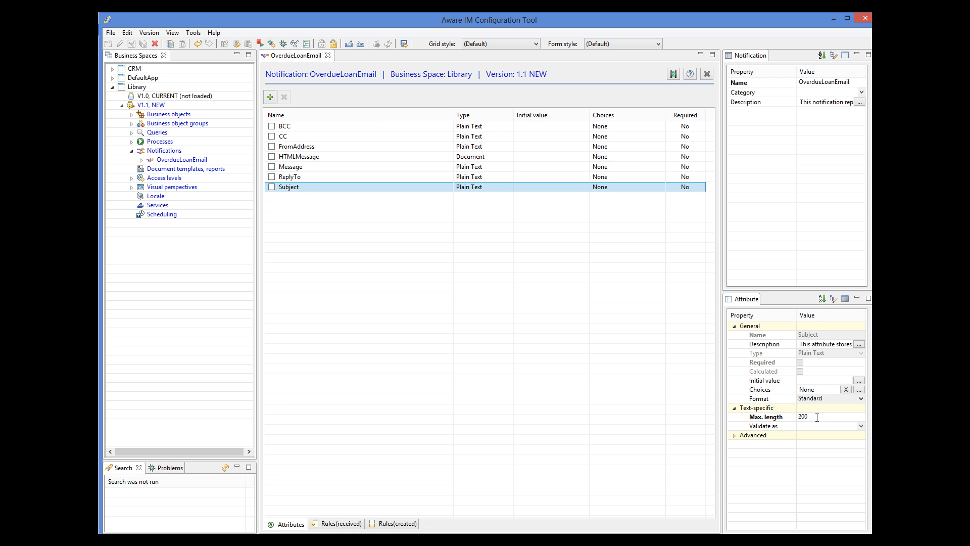
{"action": "left_click", "coordinate": [813, 381]}
{"action": "type", "text": "Overdue"}
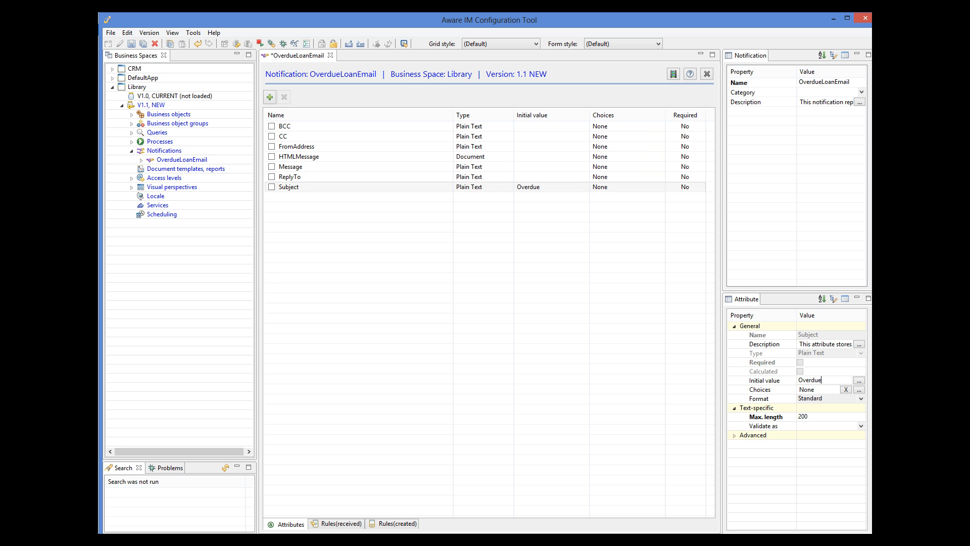
{"action": "type", "text": " Loan"}
{"action": "left_click", "coordinate": [341, 168]}
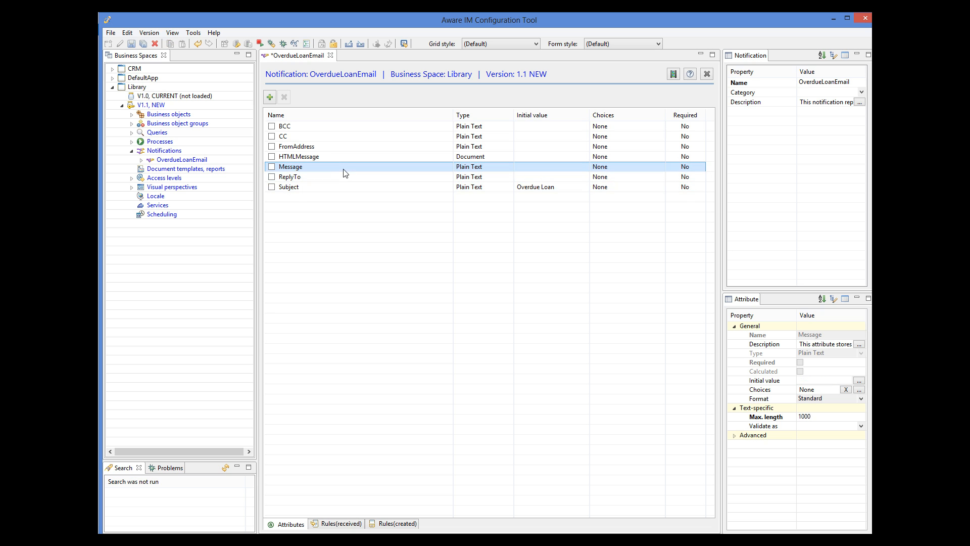
Step: Start Message's initial value with the greeting 'Dear <<Loan.Member.Name>>'
{"action": "left_click", "coordinate": [860, 380]}
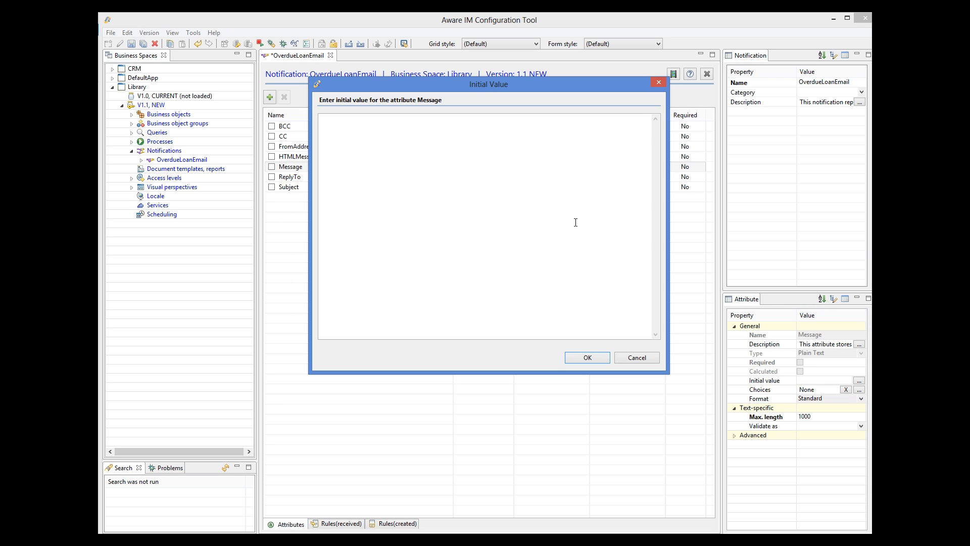
{"action": "type", "text": "Dear <<Lo"}
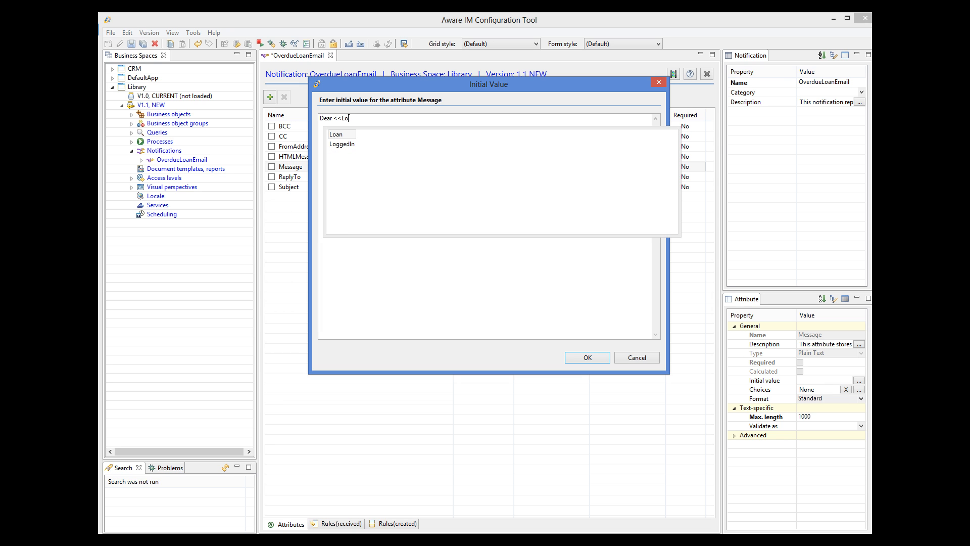
{"action": "double_click", "coordinate": [337, 137]}
{"action": "type", "text": "M"}
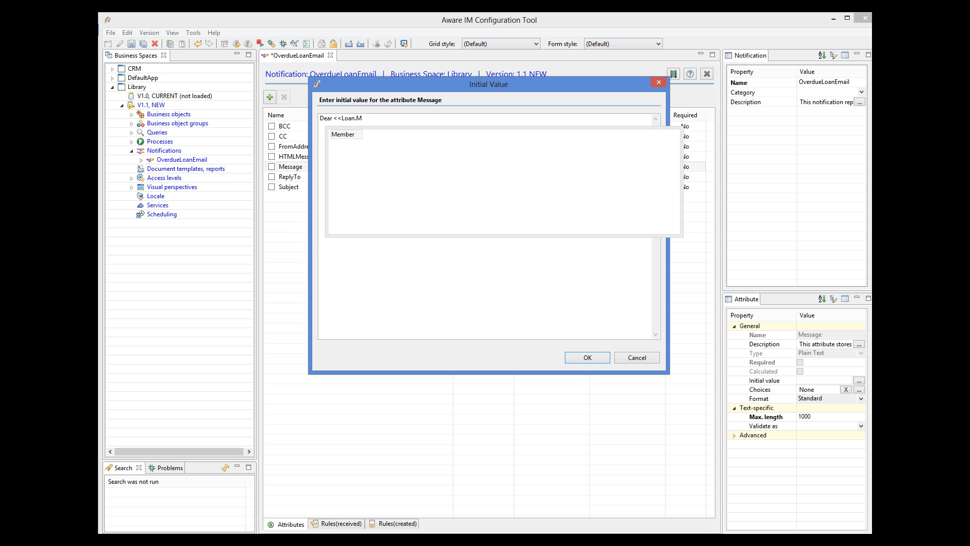
{"action": "double_click", "coordinate": [337, 135]}
{"action": "type", "text": ".Nam"}
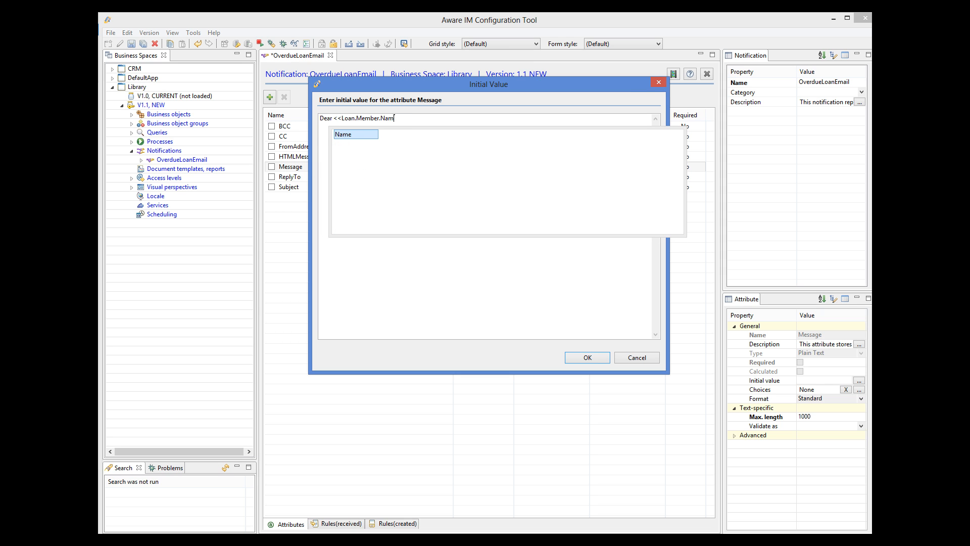
{"action": "double_click", "coordinate": [338, 133]}
Step: Add 'The library item <<Loan.Item.Title>> is overdue', sign it Management, confirm, and save the notification
{"action": "type", "text": ">>,"}
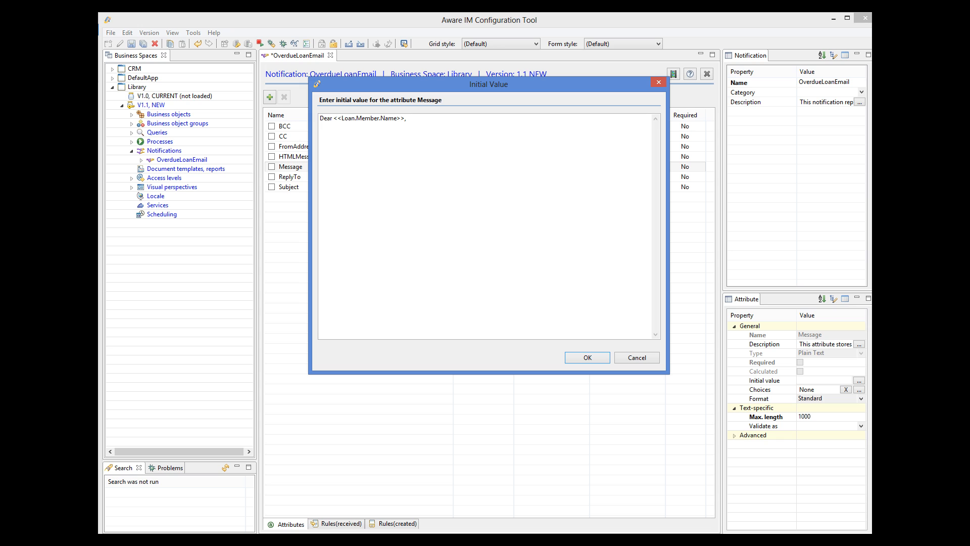
{"action": "type", "text": "The library item <<"}
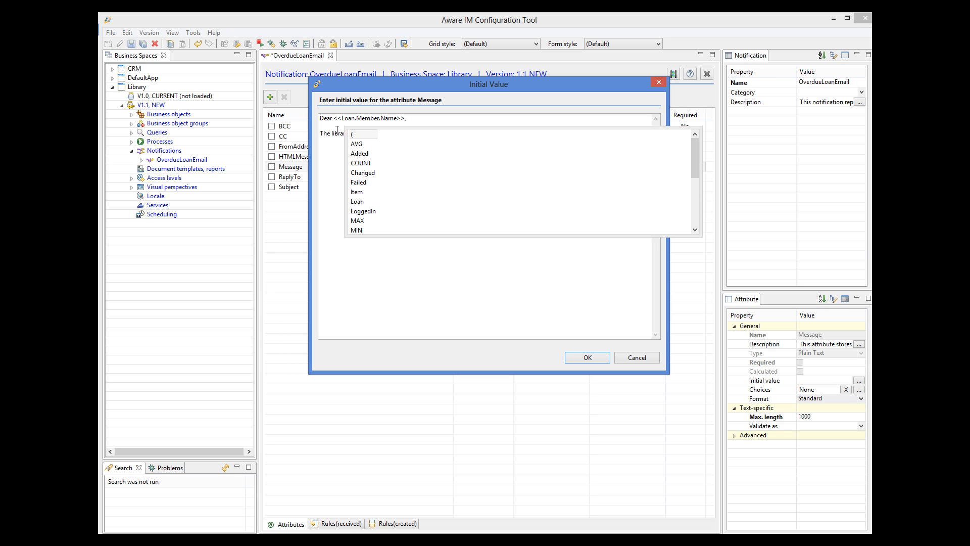
{"action": "type", "text": "L"}
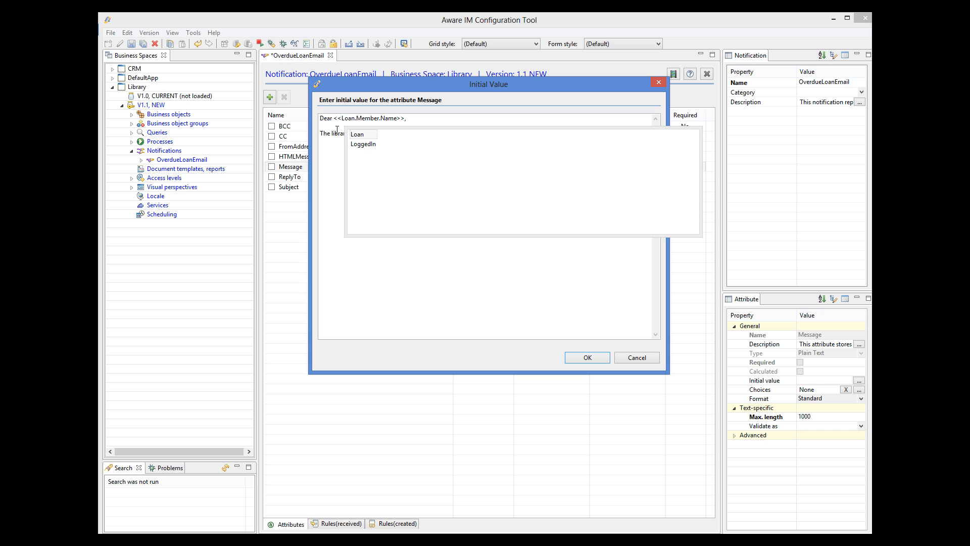
{"action": "double_click", "coordinate": [366, 137]}
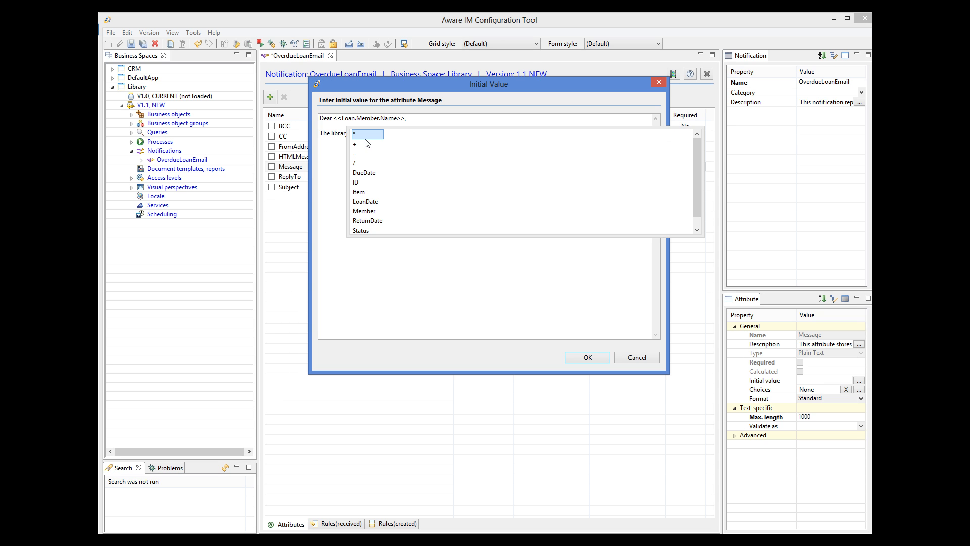
{"action": "double_click", "coordinate": [367, 192]}
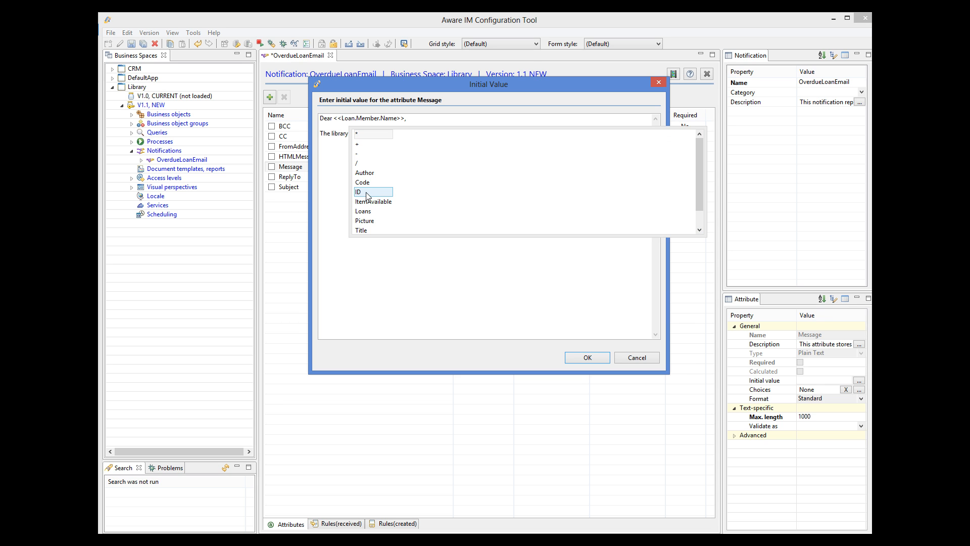
{"action": "double_click", "coordinate": [363, 228]}
{"action": "type", "text": ">> is over"}
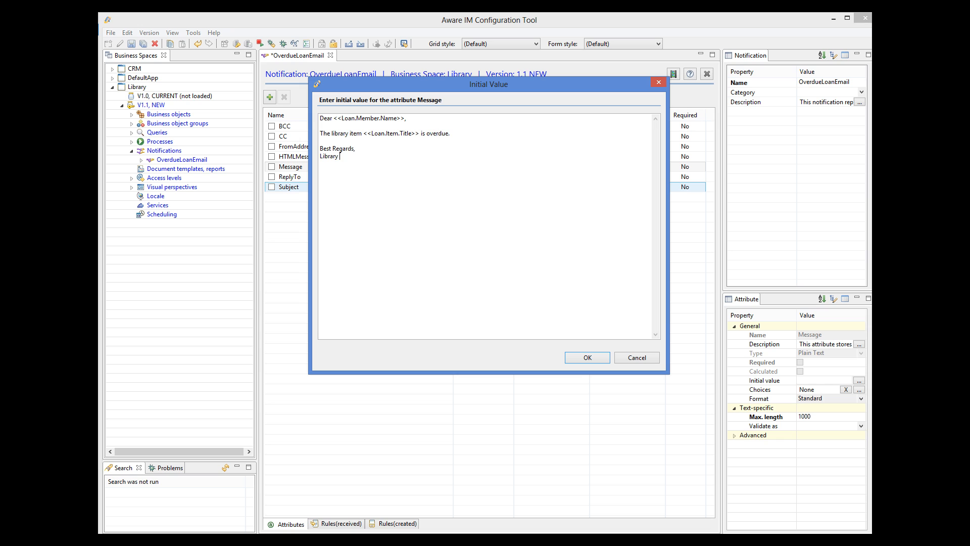
{"action": "type", "text": "Management"}
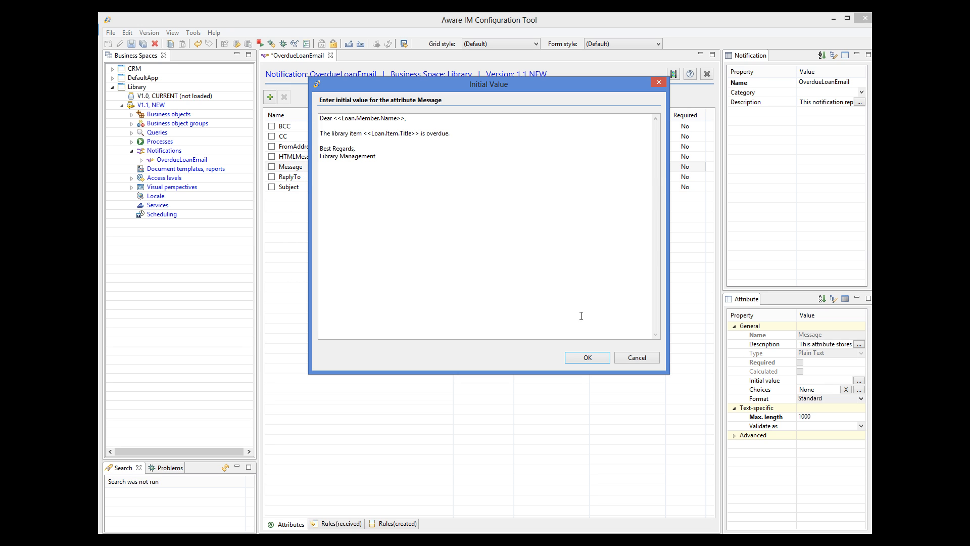
{"action": "left_click", "coordinate": [587, 358]}
{"action": "left_click", "coordinate": [132, 47]}
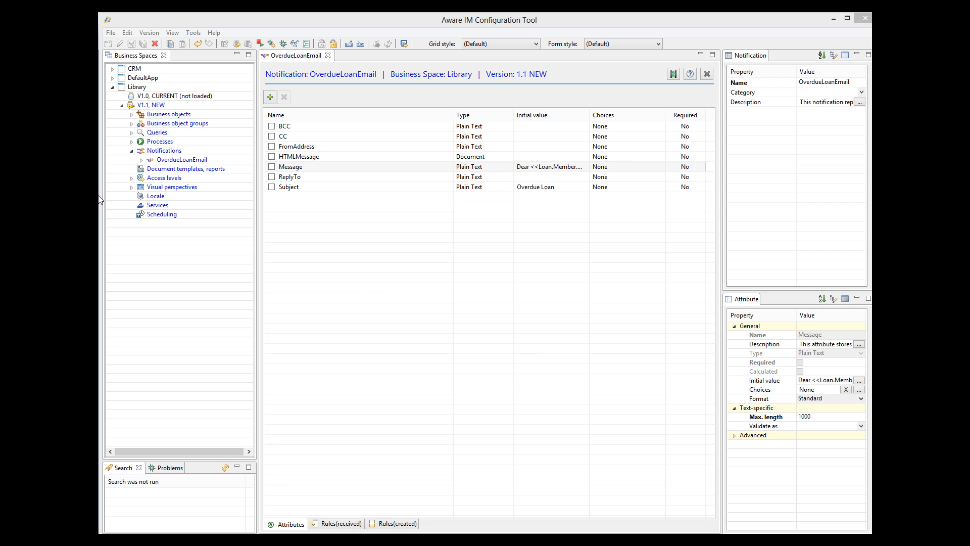
Step: Create a new process named SendOverdueReminders
{"action": "right_click", "coordinate": [165, 143]}
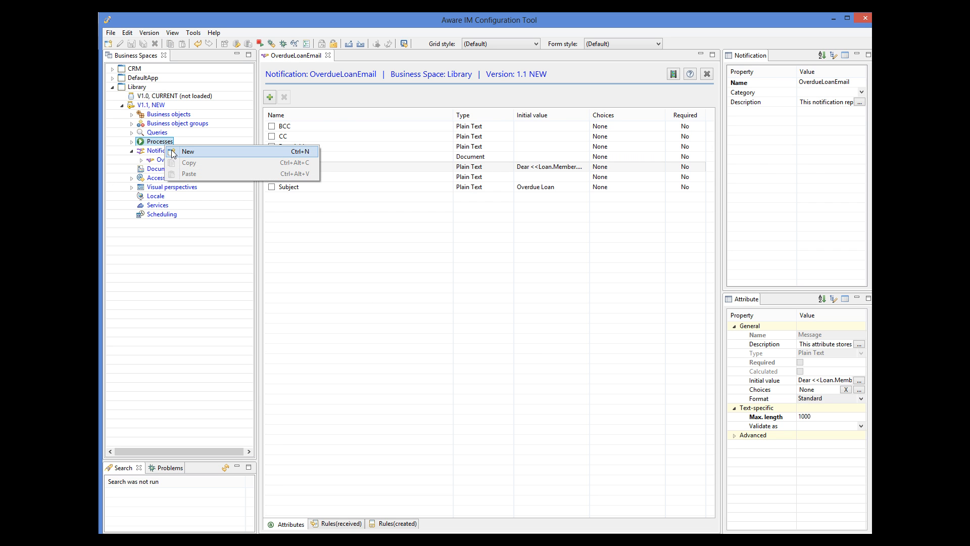
{"action": "left_click", "coordinate": [172, 151]}
{"action": "left_click", "coordinate": [812, 84]}
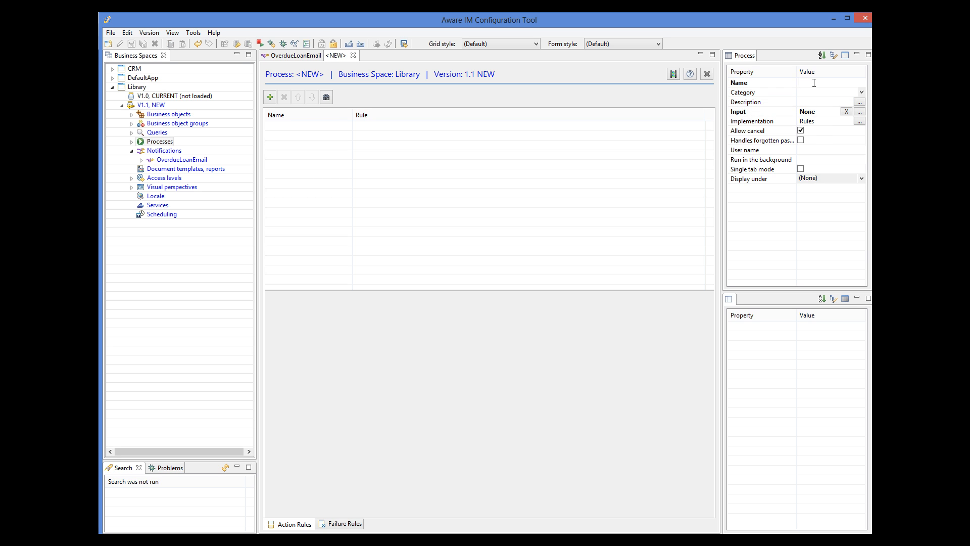
{"action": "type", "text": "SendOverdueReminders"}
Step: Add a 'Find loans' rule with FIND Loan WHERE Loan.DueDate> CURRENT_DATE AND Loan.Status='CURRENT'
{"action": "left_click", "coordinate": [268, 96]}
{"action": "type", "text": "Find"}
{"action": "type", "text": "oans"}
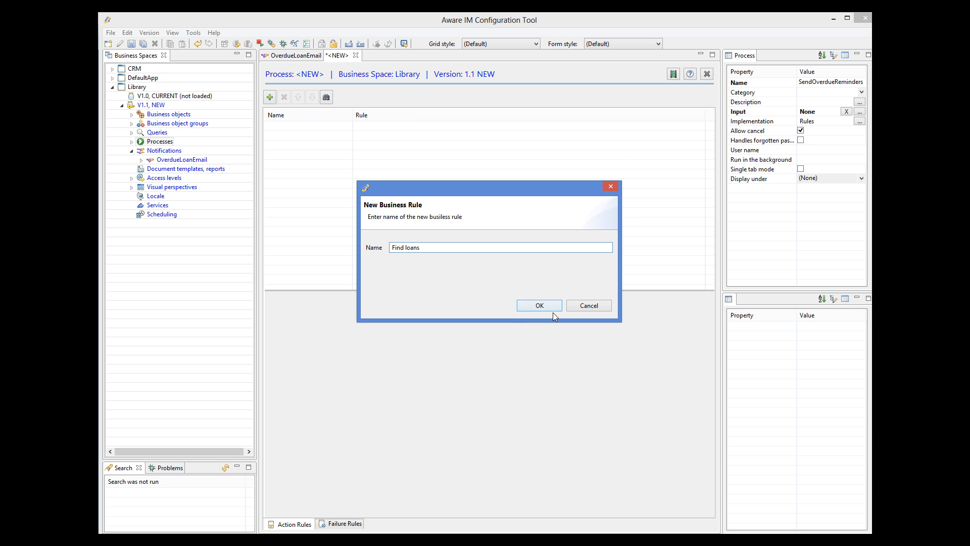
{"action": "left_click", "coordinate": [539, 306]}
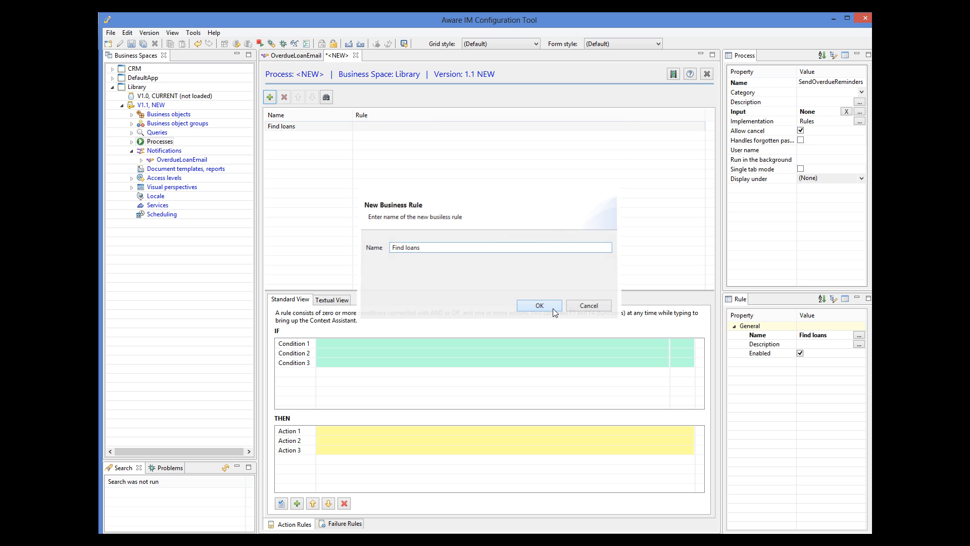
{"action": "left_click", "coordinate": [363, 432]}
{"action": "type", "text": "FIND Loan WHERE Loan.DueDate> CURRENT_DATE AND Loan.Status='CURRENT'"}
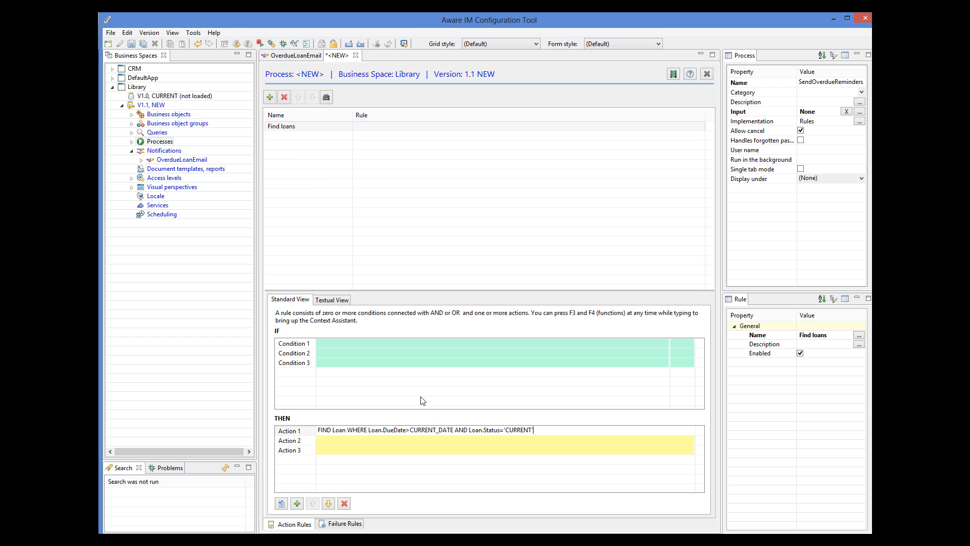
{"action": "key", "text": "Return"}
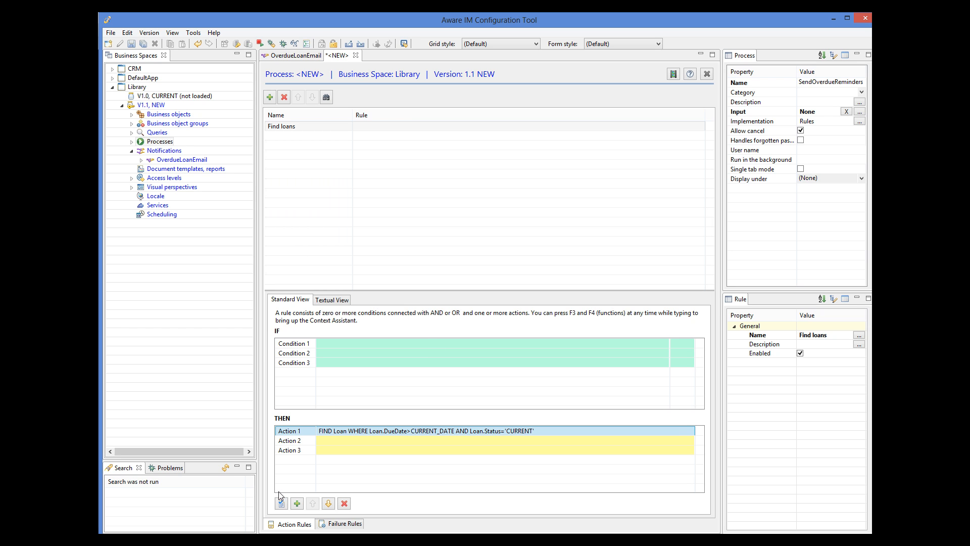
{"action": "left_click", "coordinate": [277, 505]}
Step: Add a second rule named 'Send the email'
{"action": "left_click", "coordinate": [271, 99]}
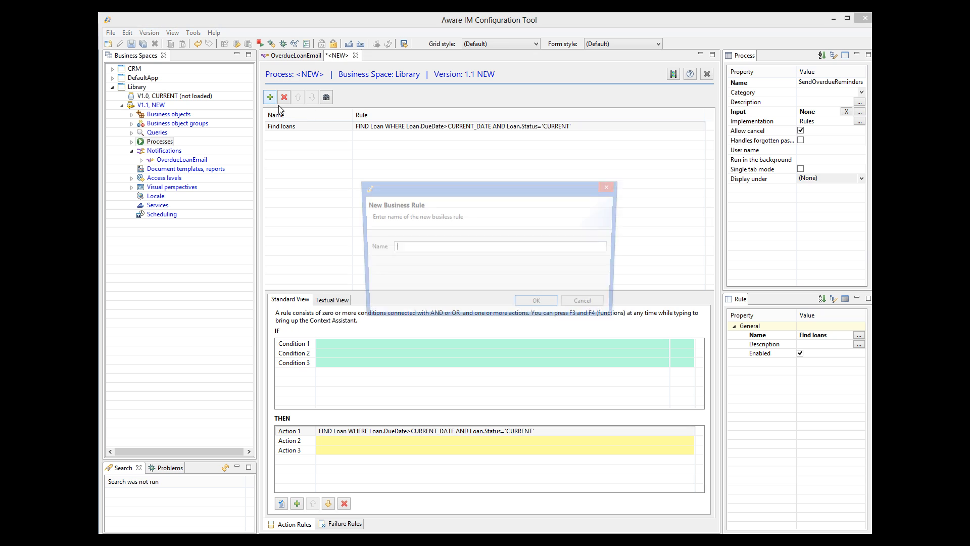
{"action": "type", "text": "Send the emai"}
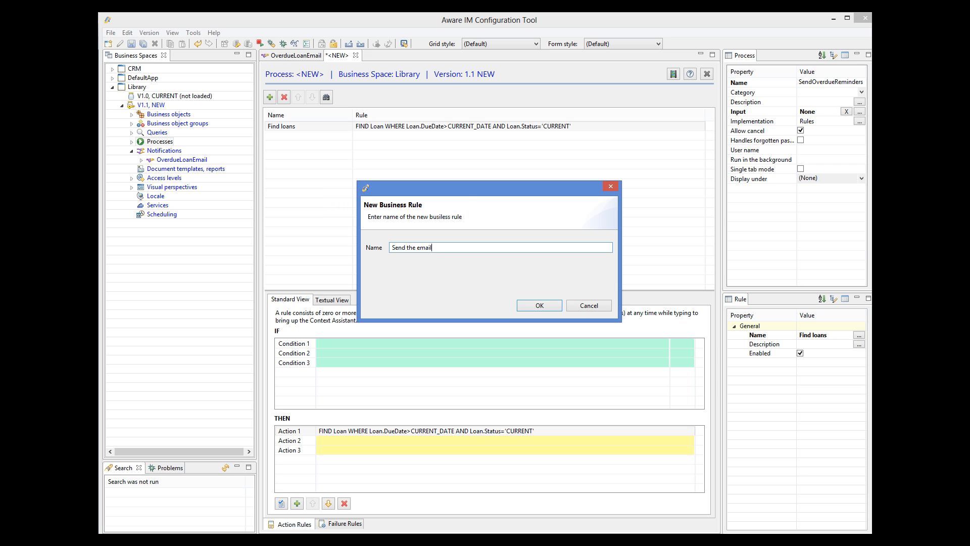
{"action": "type", "text": "l"}
{"action": "left_click", "coordinate": [555, 305]}
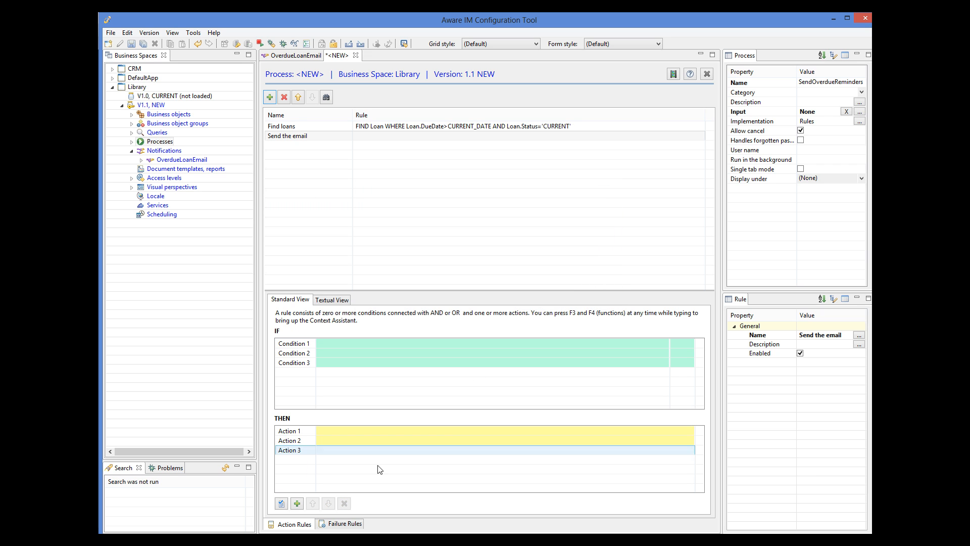
Step: Give the rule the action SEND OverdueLoanEmail TO Loan.Member, apply it, and save the process
{"action": "left_click", "coordinate": [374, 430]}
{"action": "type", "text": "SEN"}
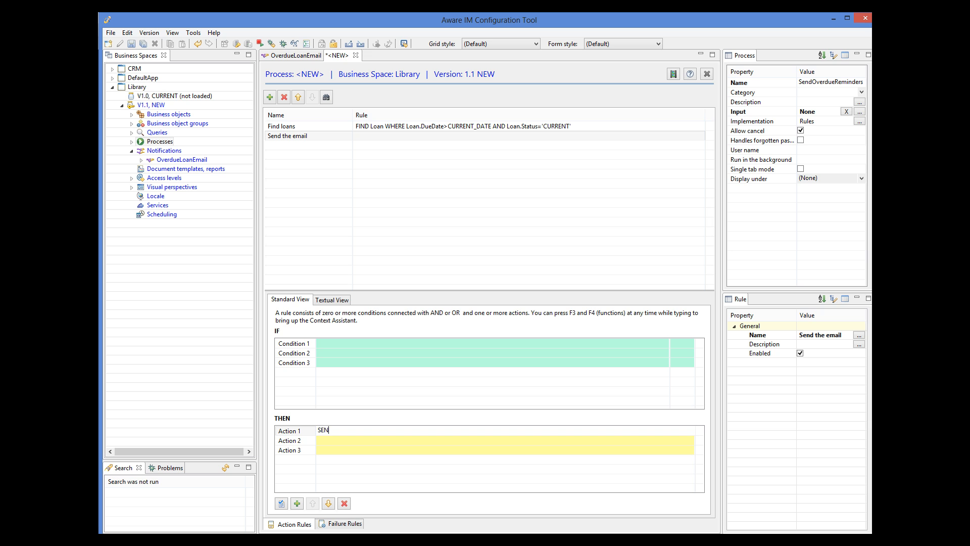
{"action": "key", "text": "F3"}
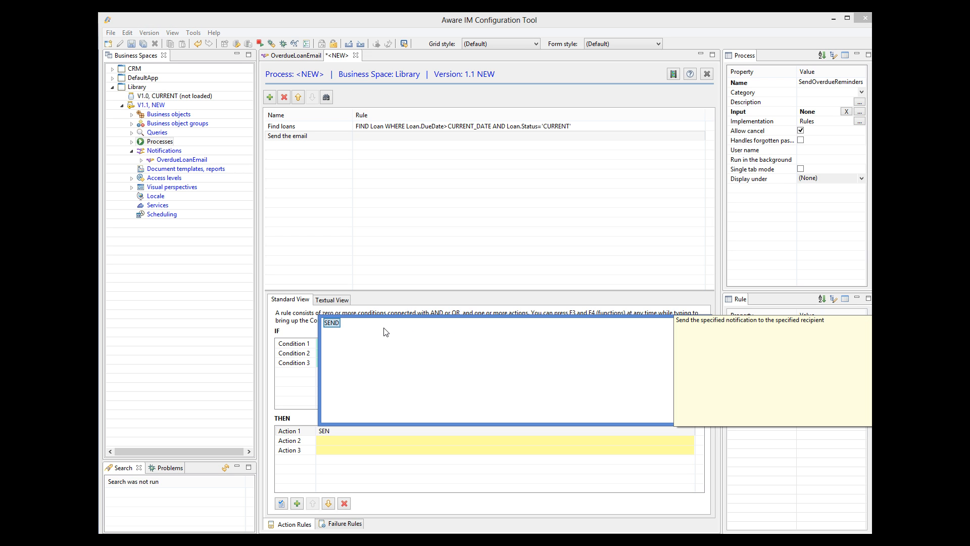
{"action": "double_click", "coordinate": [331, 323]}
{"action": "double_click", "coordinate": [344, 328]}
{"action": "double_click", "coordinate": [331, 324]}
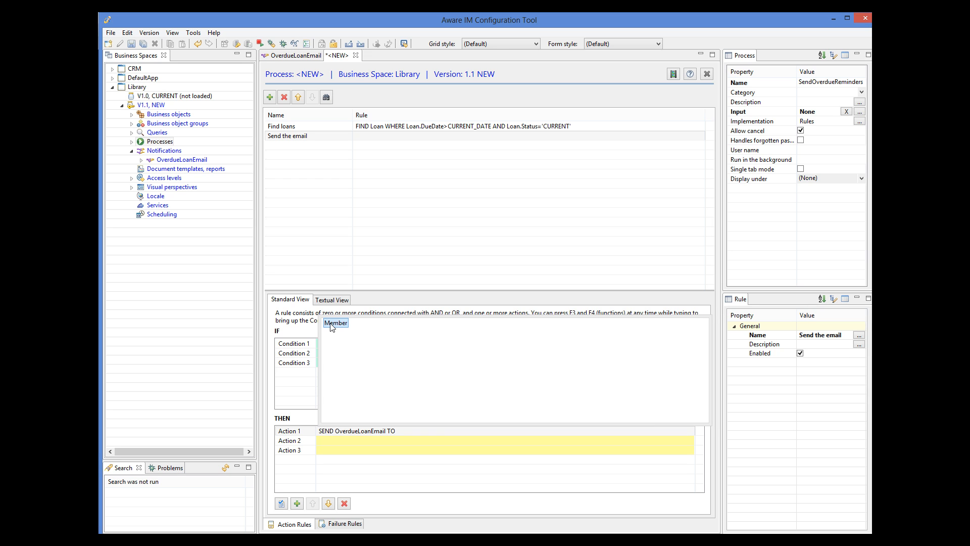
{"action": "left_click", "coordinate": [417, 431]}
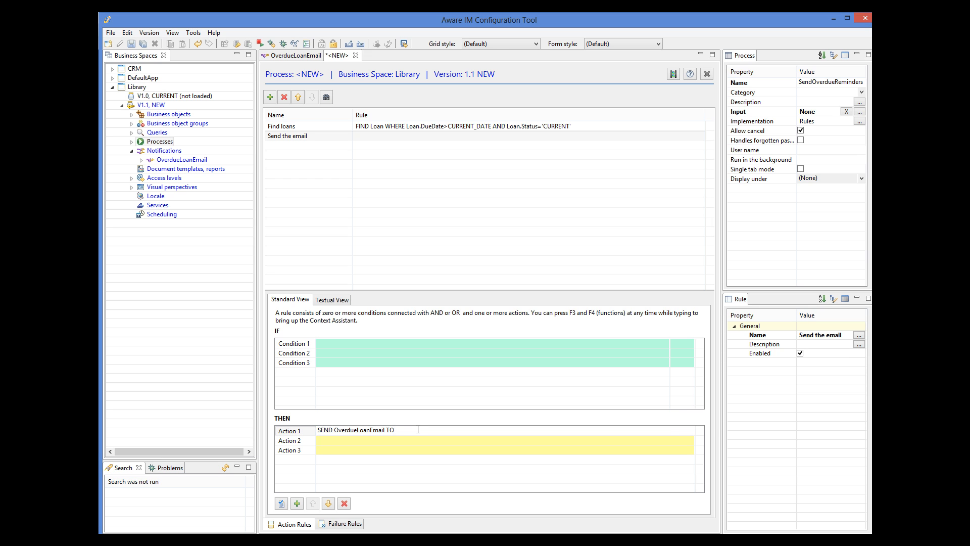
{"action": "type", "text": "Lo"}
{"action": "type", "text": "an.Member"}
{"action": "key", "text": "Return"}
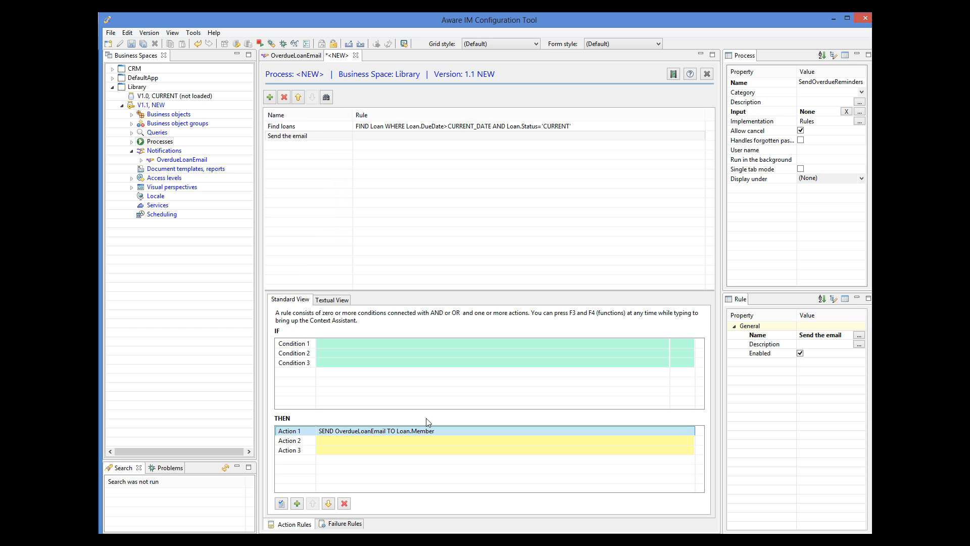
{"action": "left_click", "coordinate": [281, 503]}
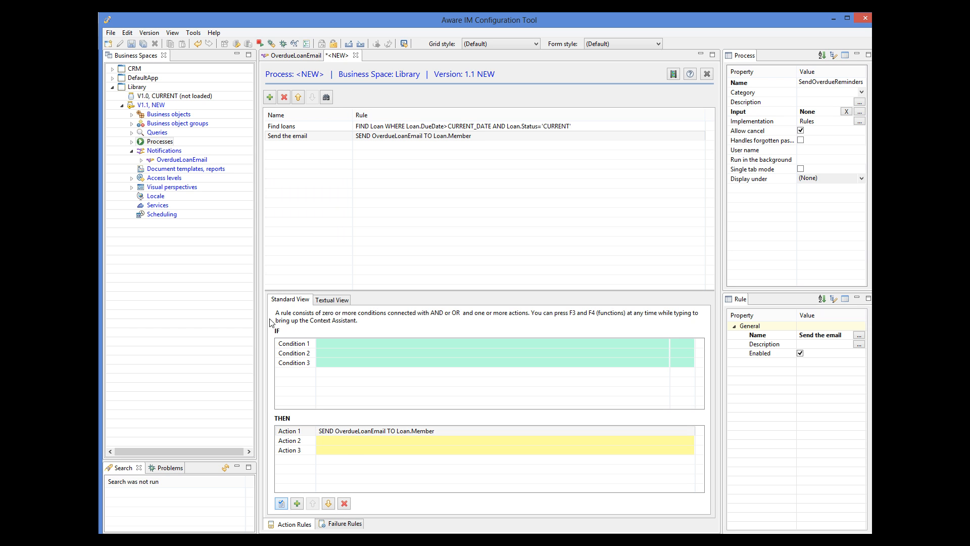
{"action": "left_click", "coordinate": [131, 44]}
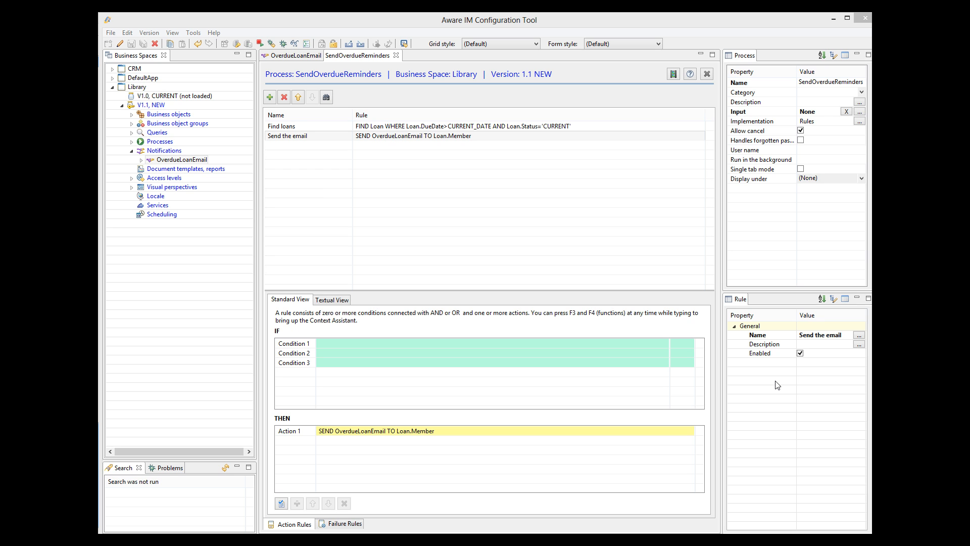
Step: Add a new scheduling rule named 'Overdue loans'
{"action": "right_click", "coordinate": [173, 215]}
{"action": "left_click", "coordinate": [187, 237]}
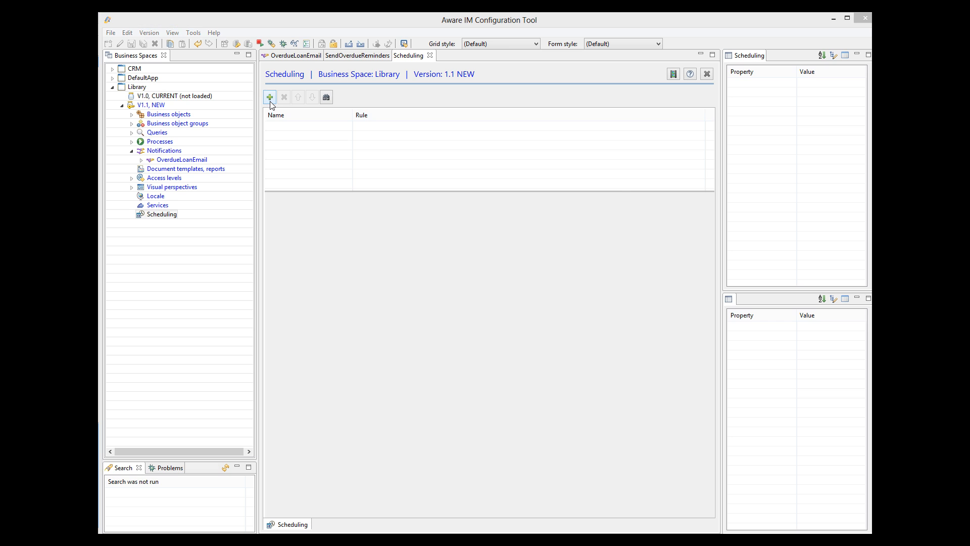
{"action": "left_click", "coordinate": [270, 98]}
{"action": "type", "text": "O"}
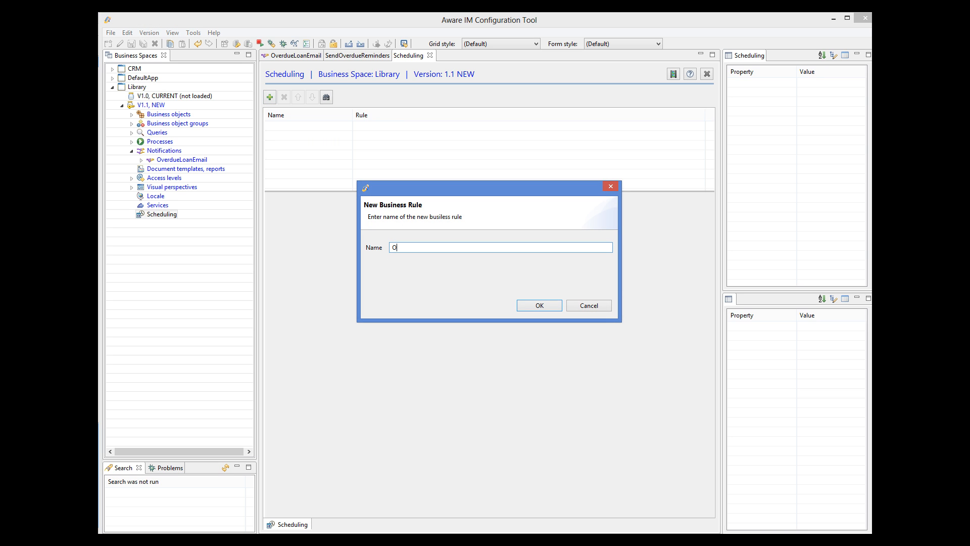
{"action": "type", "text": "verdue loans"}
{"action": "left_click", "coordinate": [554, 305]}
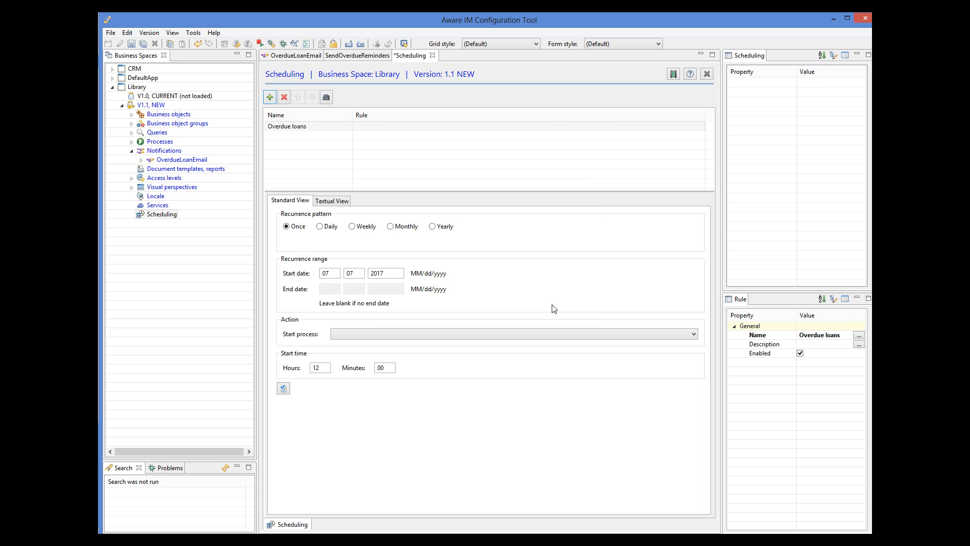
Step: Make it repeat daily, starting the SendOverdueReminders process, and save
{"action": "left_click", "coordinate": [320, 227]}
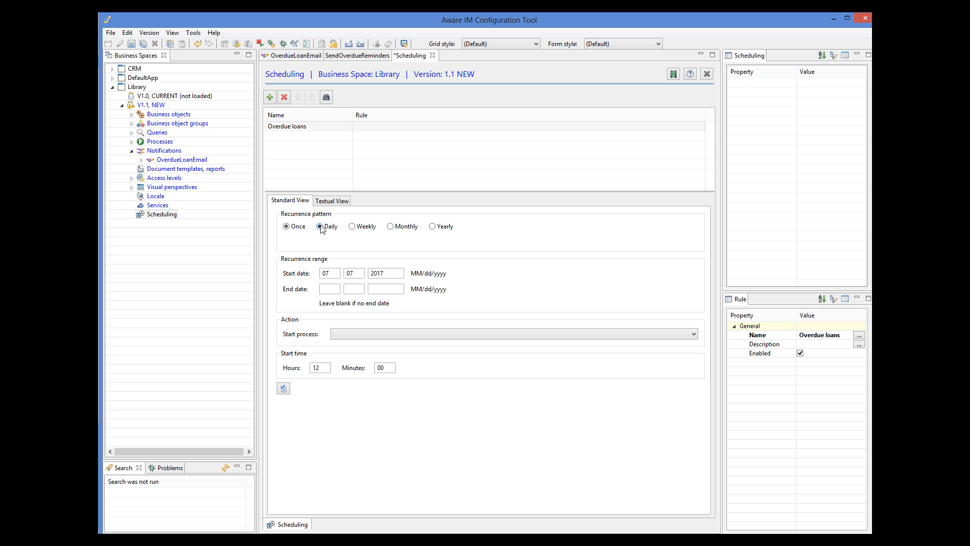
{"action": "left_click", "coordinate": [387, 335]}
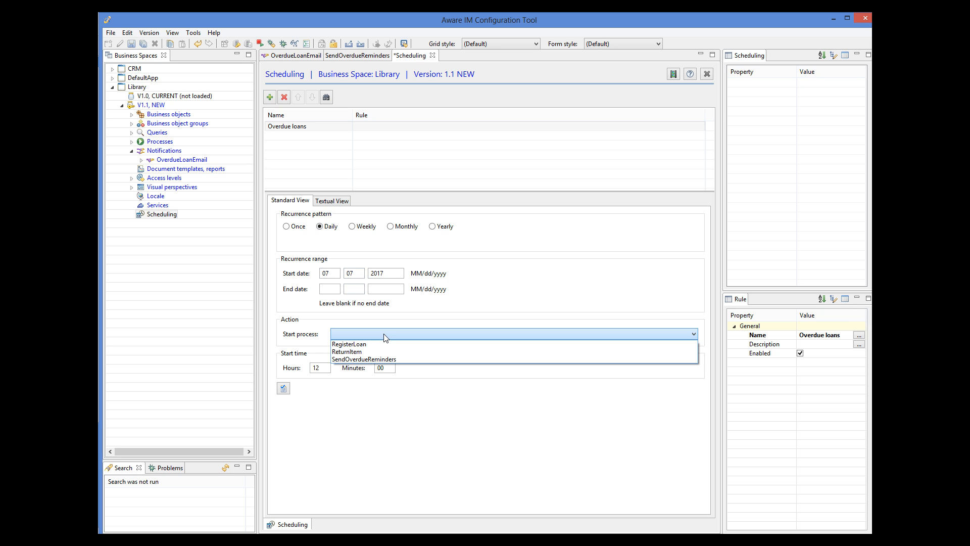
{"action": "left_click", "coordinate": [376, 359]}
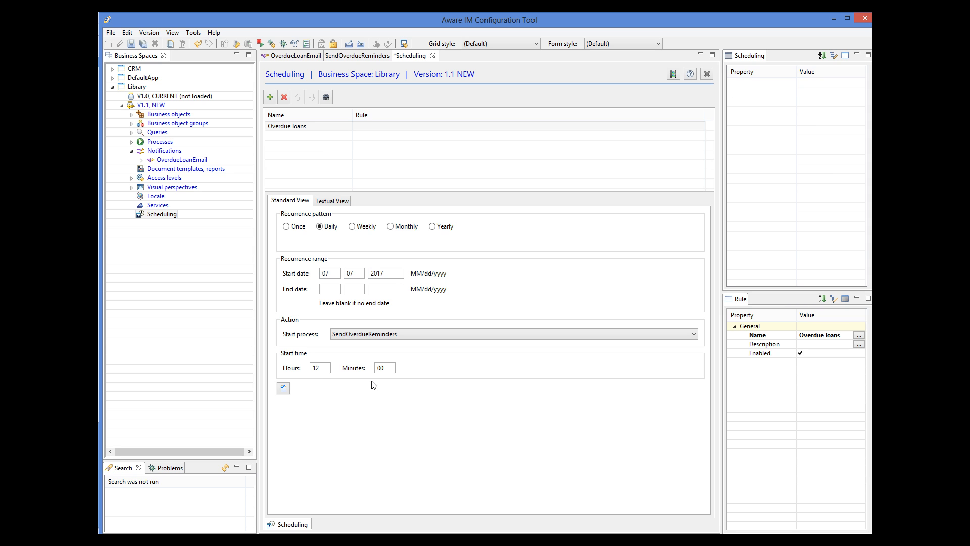
{"action": "left_click", "coordinate": [131, 44]}
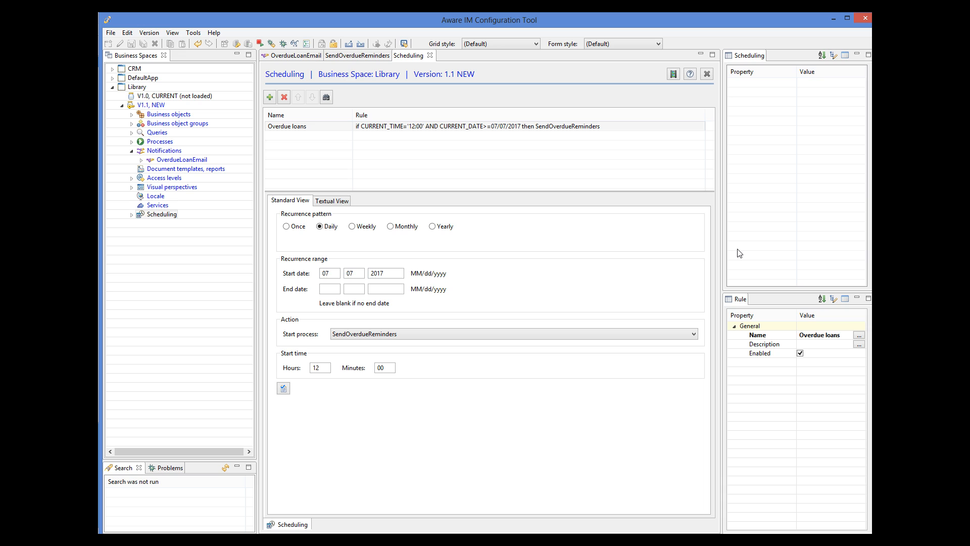